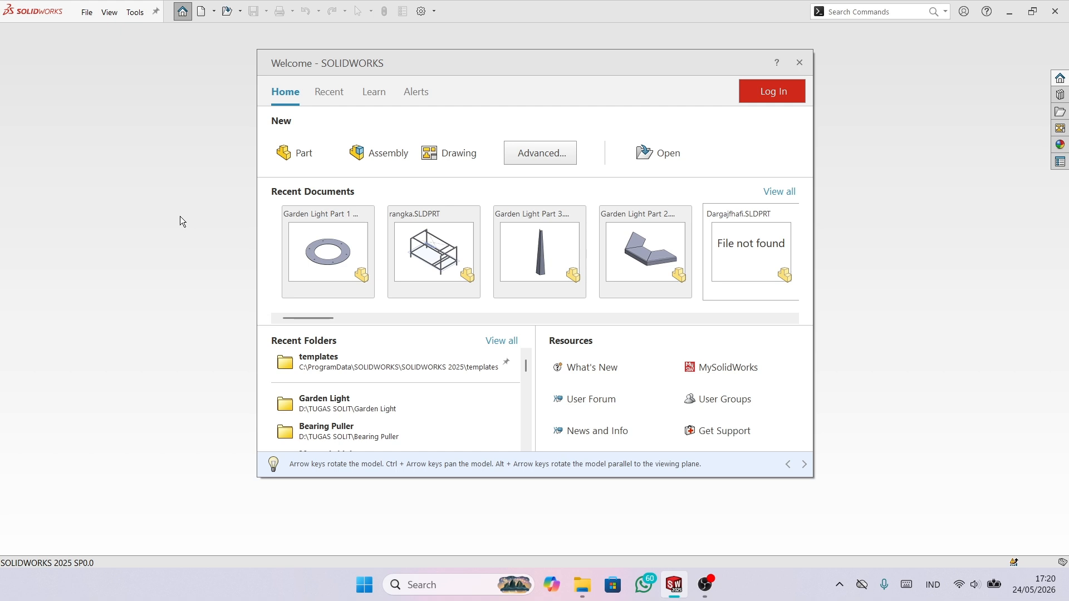
Create a new part and start a sketch on the Top Plane.
click(281, 157)
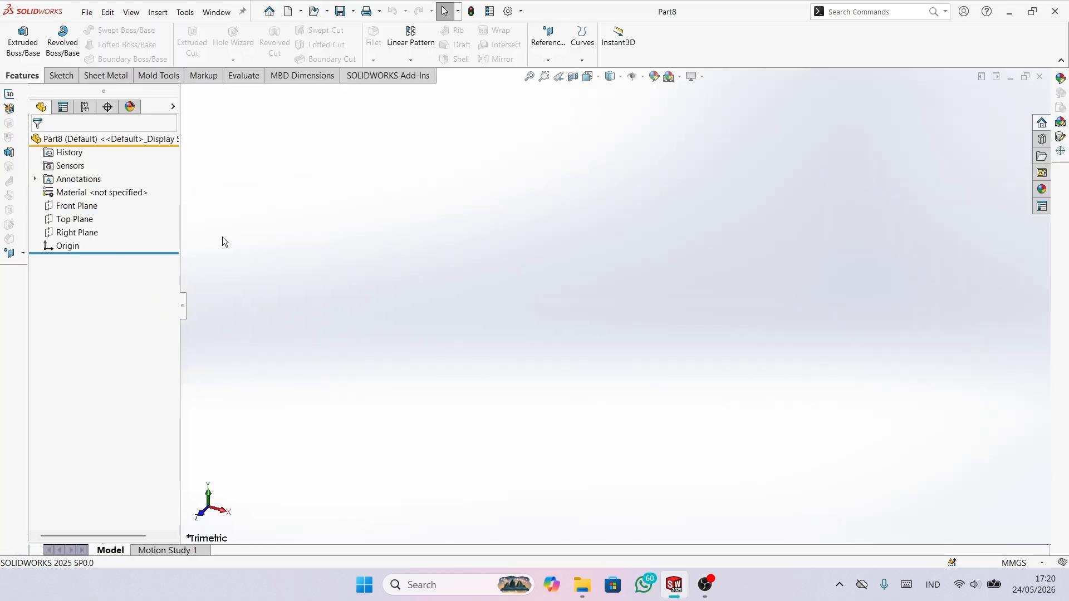
click(81, 217)
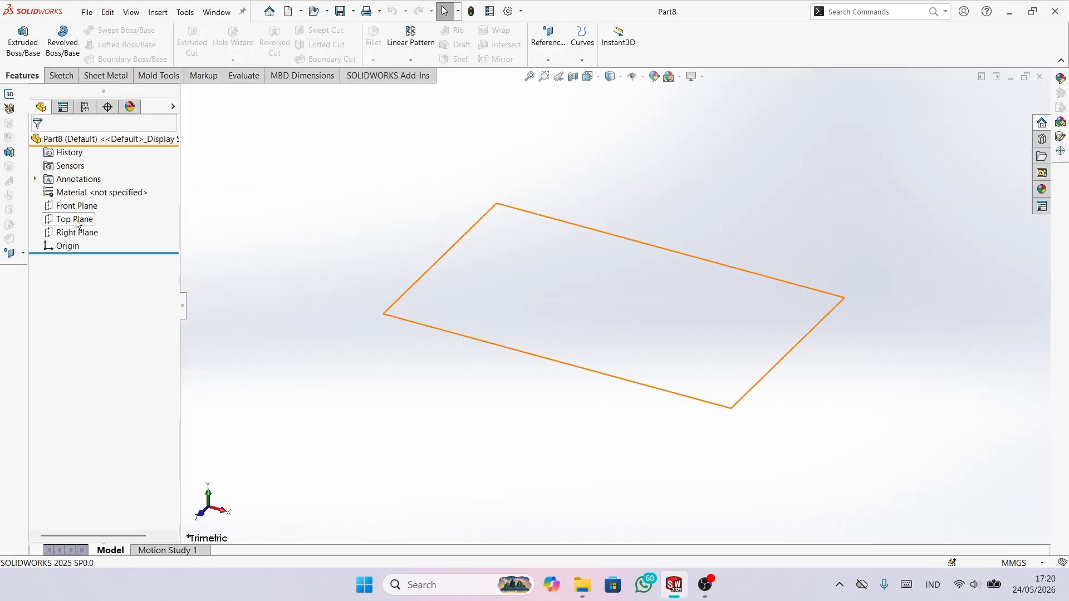
click(83, 202)
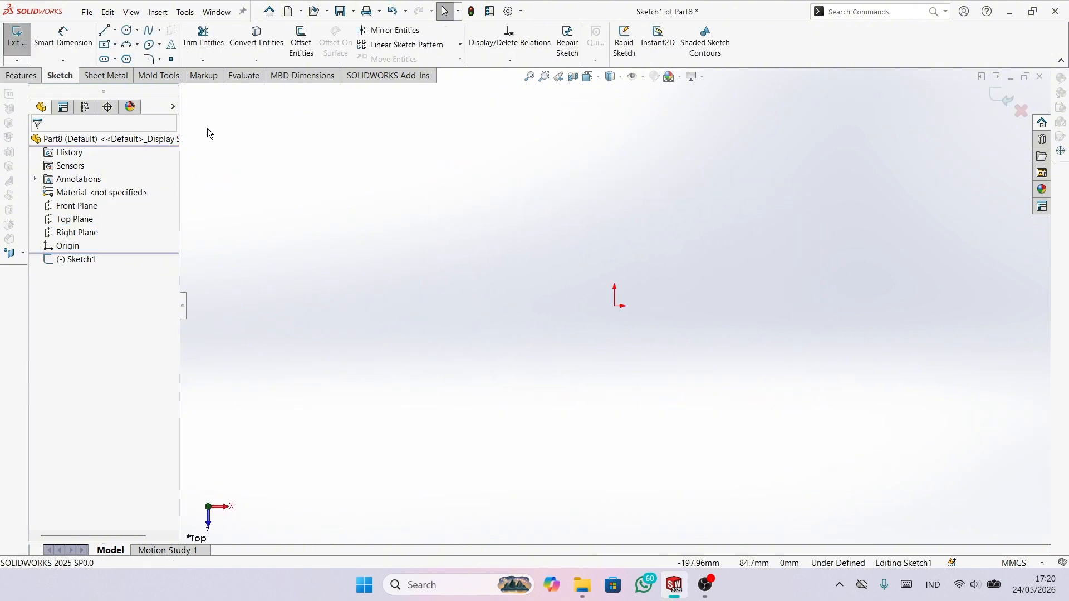
Sketch two concentric circles centred on the origin, about 99 mm and 46 mm in diameter.
click(127, 30)
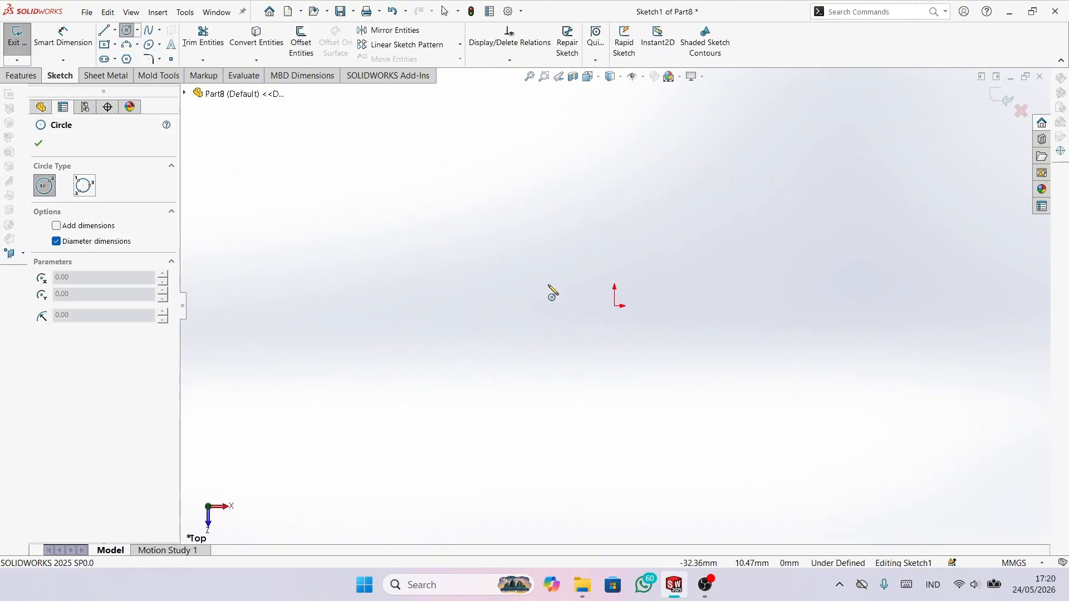
click(614, 305)
text(102)
key(Return)
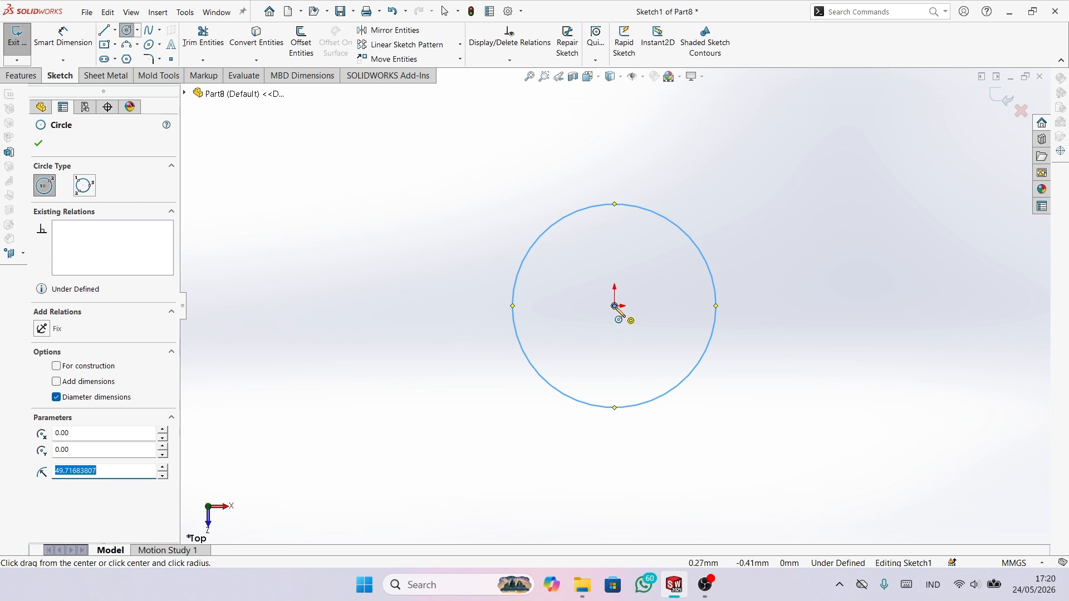
click(614, 306)
click(652, 341)
right_click(770, 375)
click(776, 382)
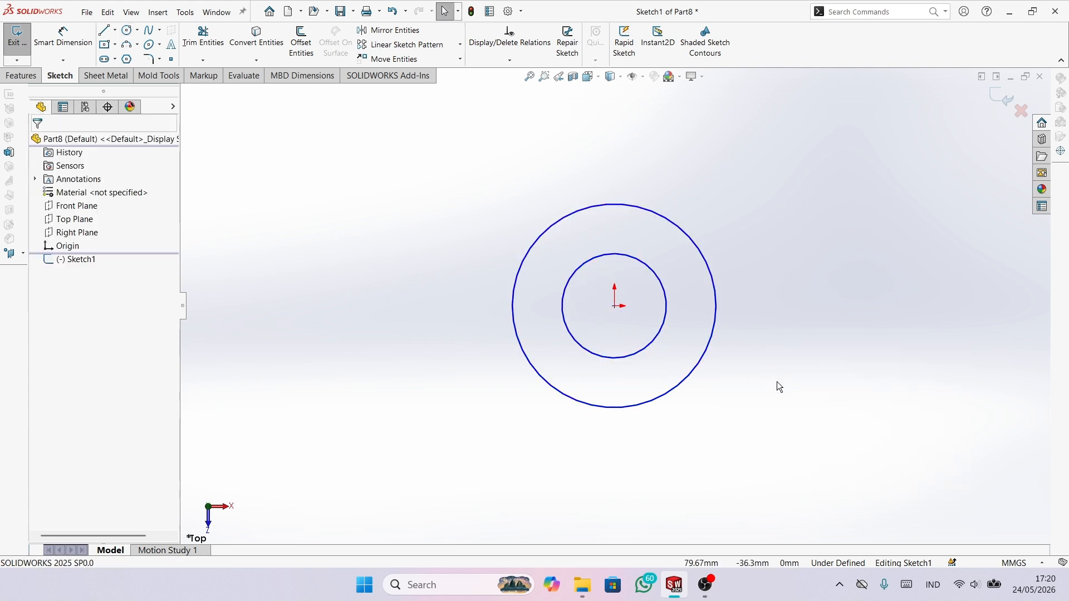
Dimension the outer circle's diameter as 90 mm.
right_drag(747, 284, 739, 232)
click(714, 279)
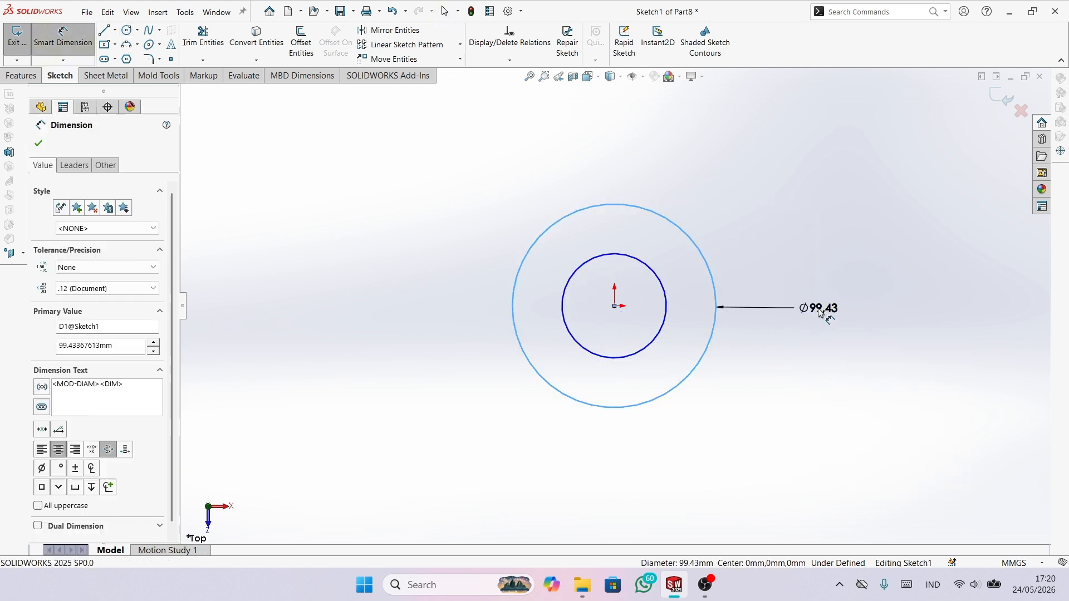
click(818, 309)
text(90)
key(Return)
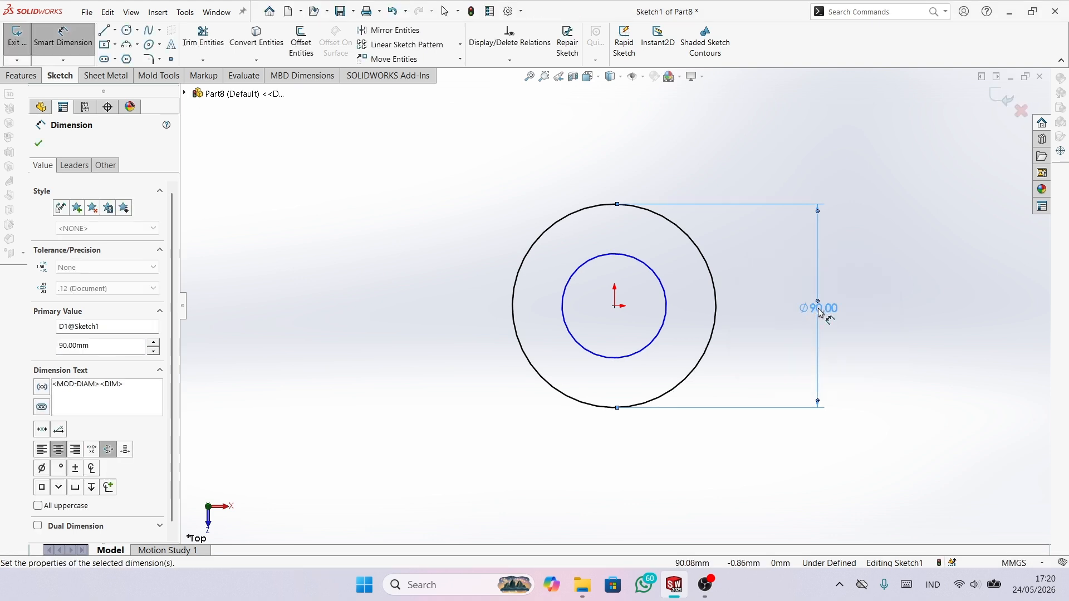
Dimension the inner circle's diameter as 22 mm.
click(666, 318)
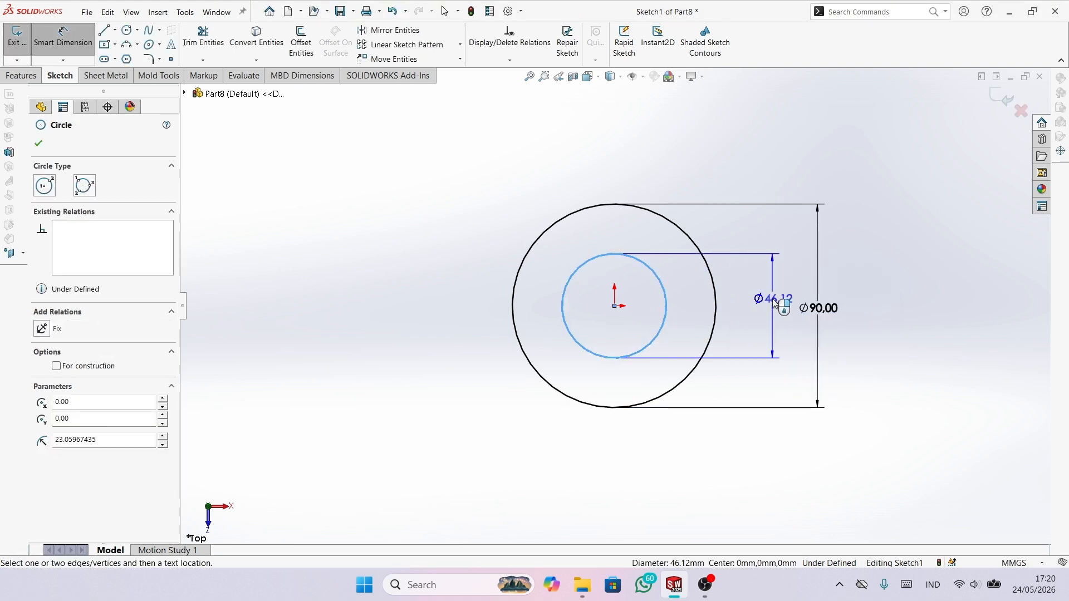
click(772, 298)
text(2)
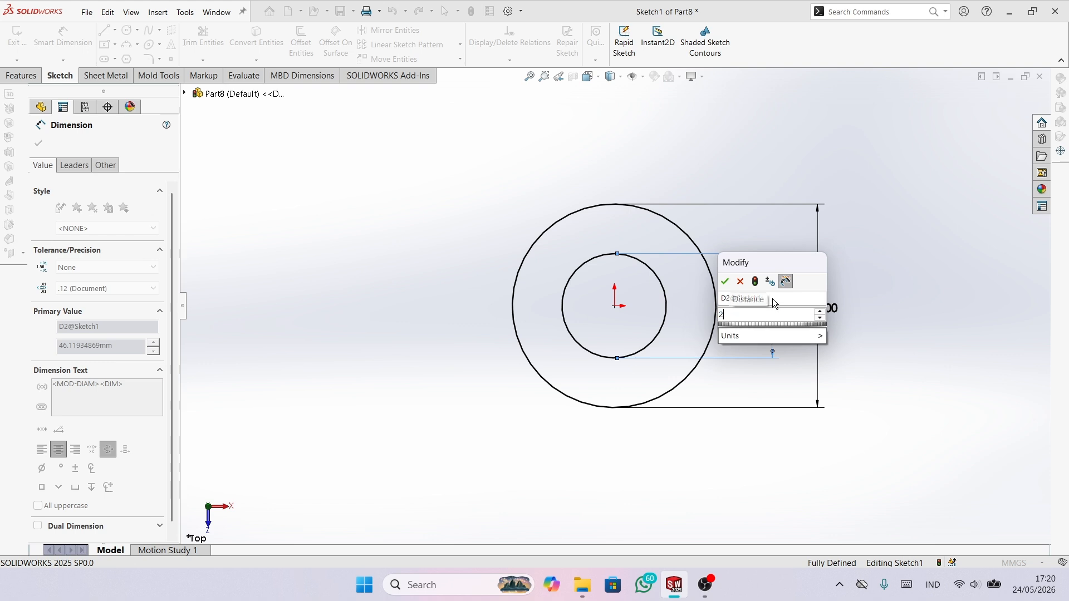
key(Return)
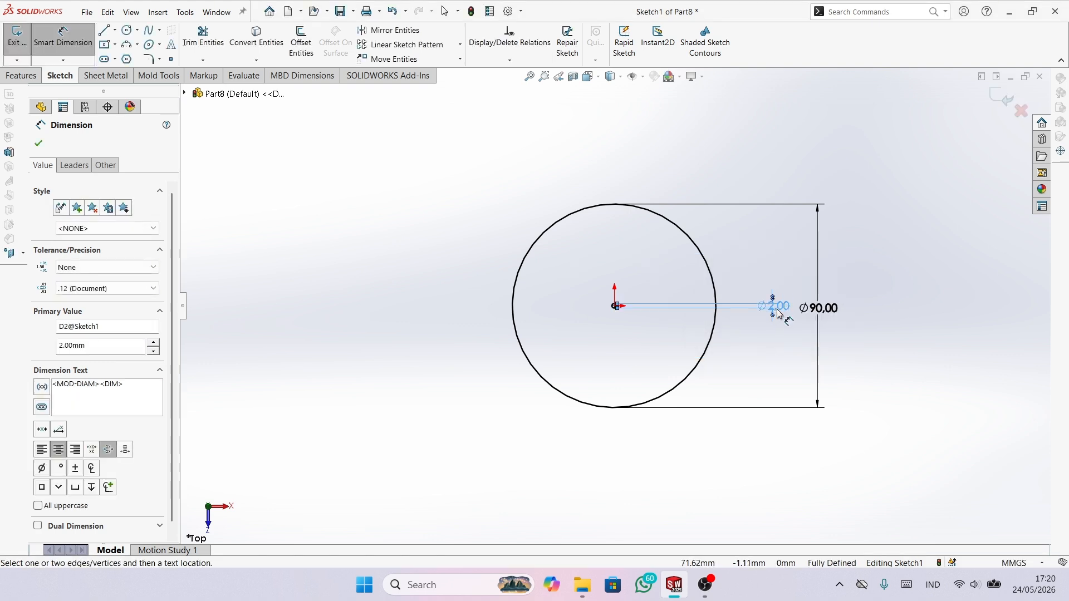
double_click(775, 305)
text(22)
key(Return)
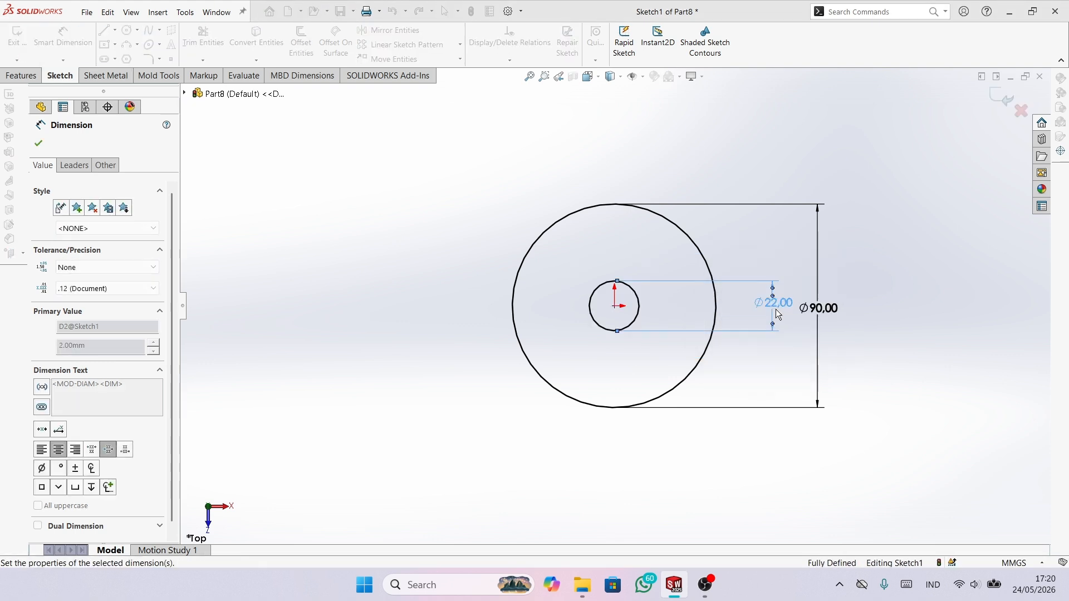
click(38, 144)
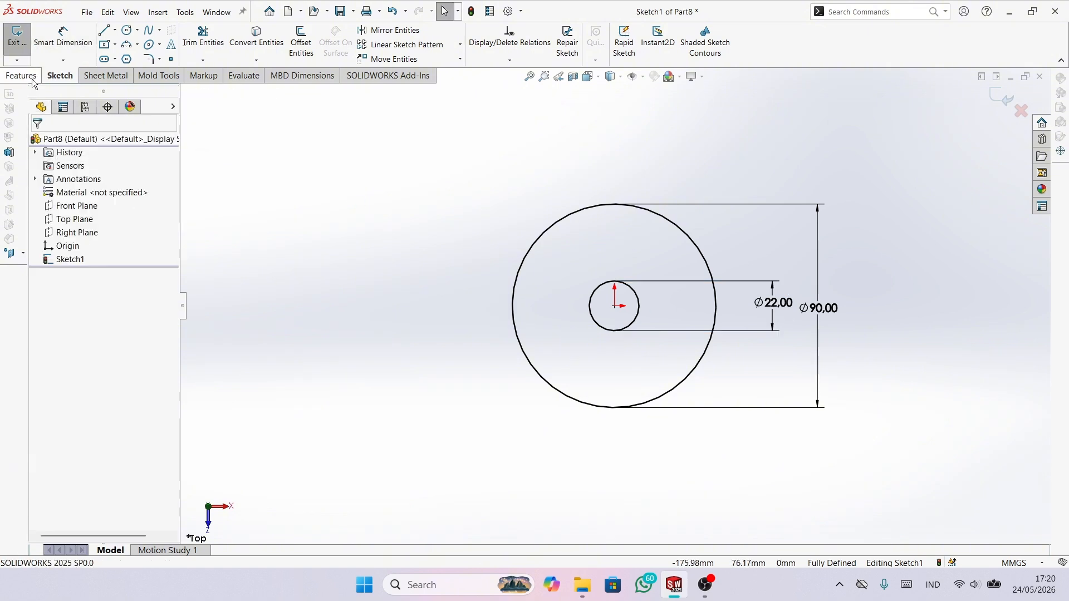
Extrude the ring profile as a boss with a blind depth of 3 mm.
click(21, 75)
click(22, 41)
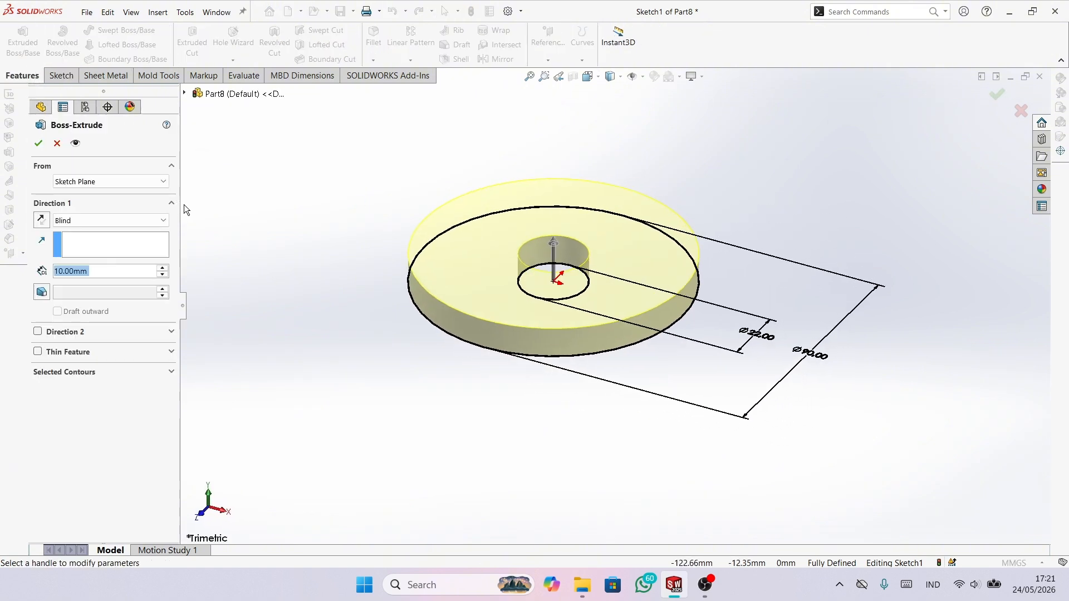
text(3)
key(Return)
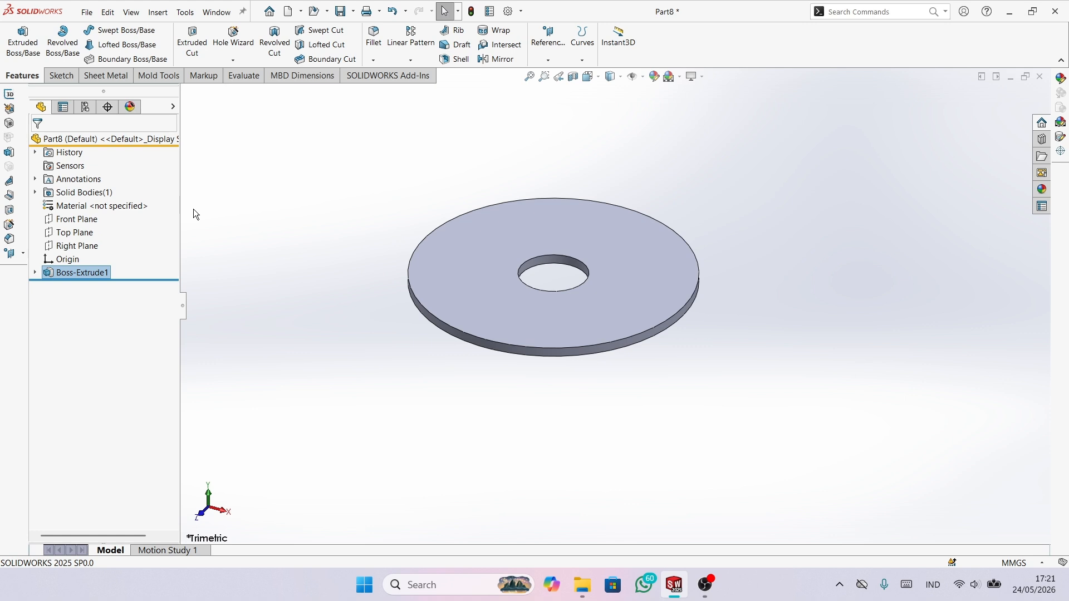
Sketch a circle about 8 mm in diameter on the disc's top face, vertically aligned about 32 mm above the origin.
scroll(423, 298, down, 2)
click(530, 231)
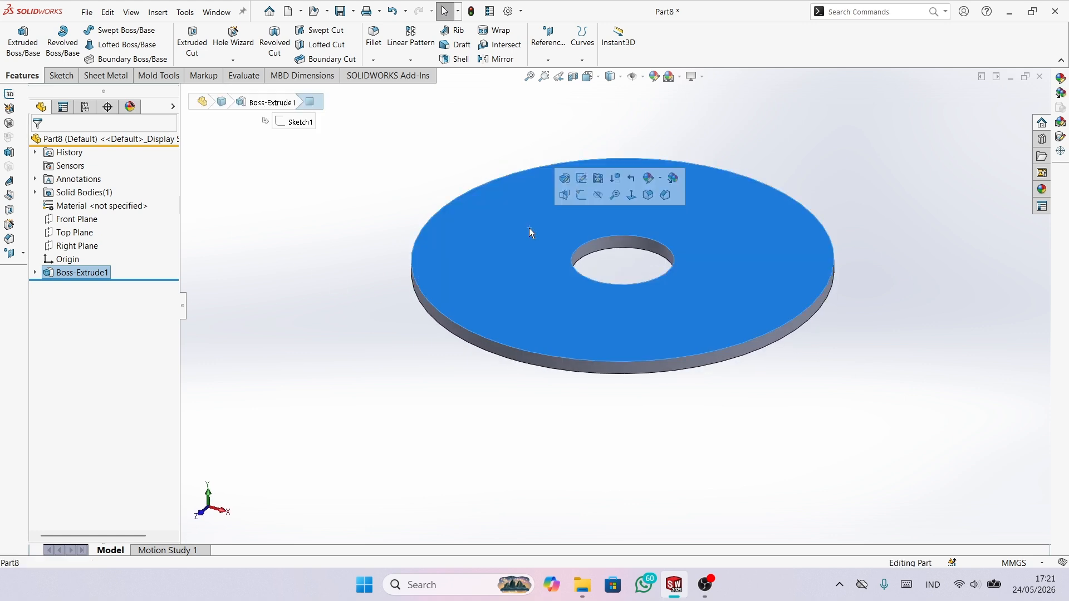
click(582, 195)
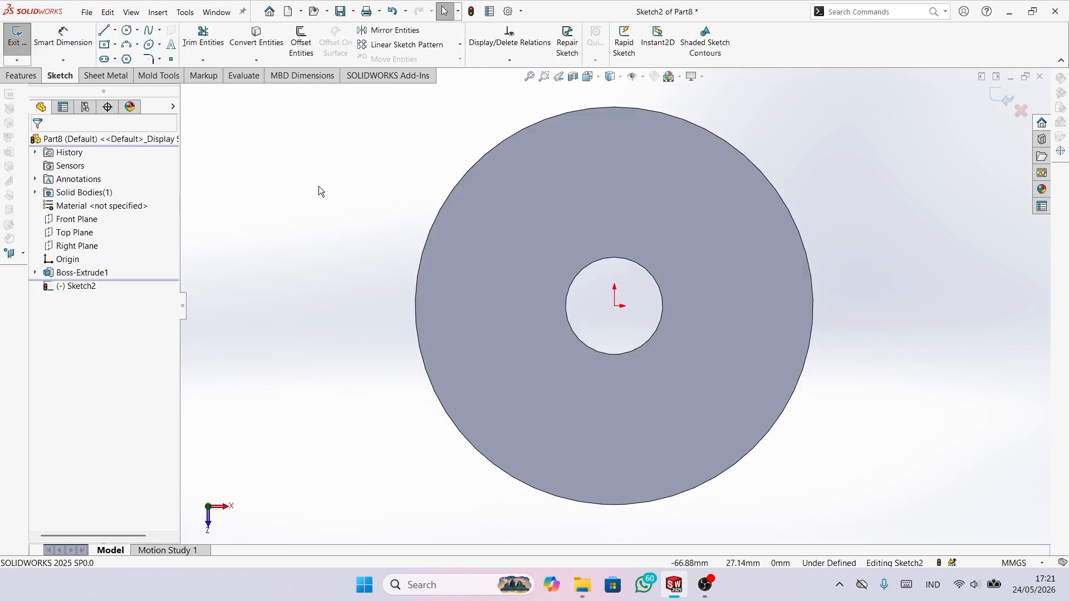
right_drag(362, 178, 440, 175)
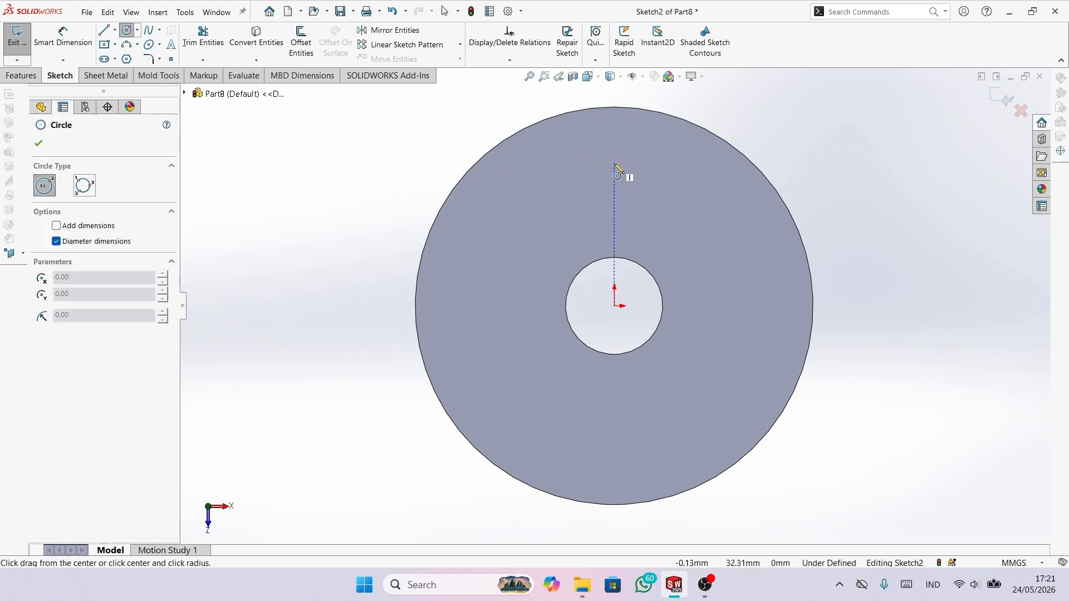
click(615, 163)
click(627, 174)
right_click(674, 183)
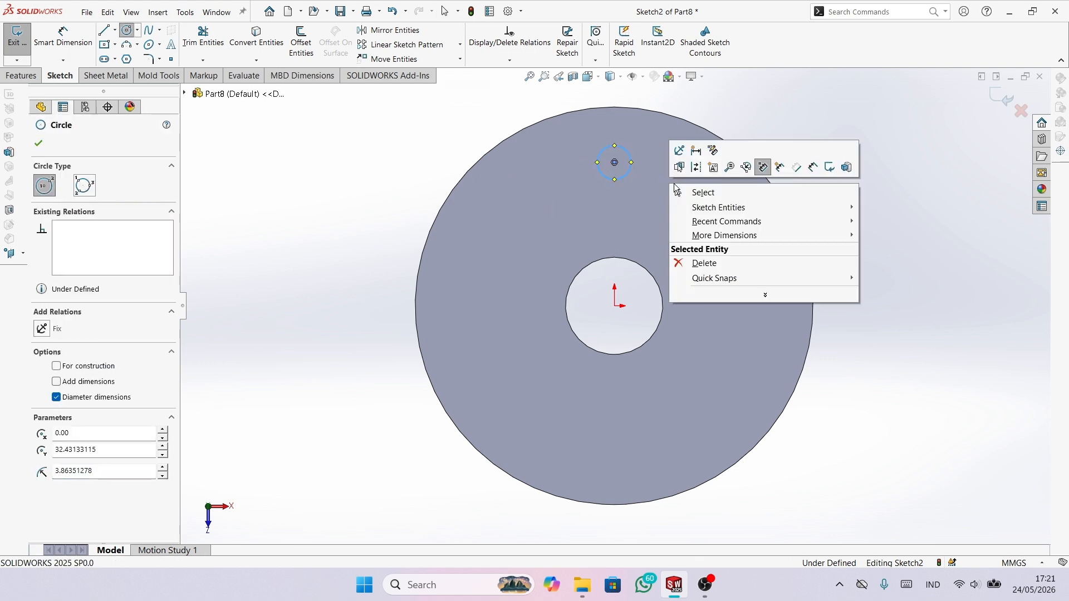
click(688, 190)
Dimension the small circle's diameter as 5.5 mm.
right_drag(885, 300, 793, 164)
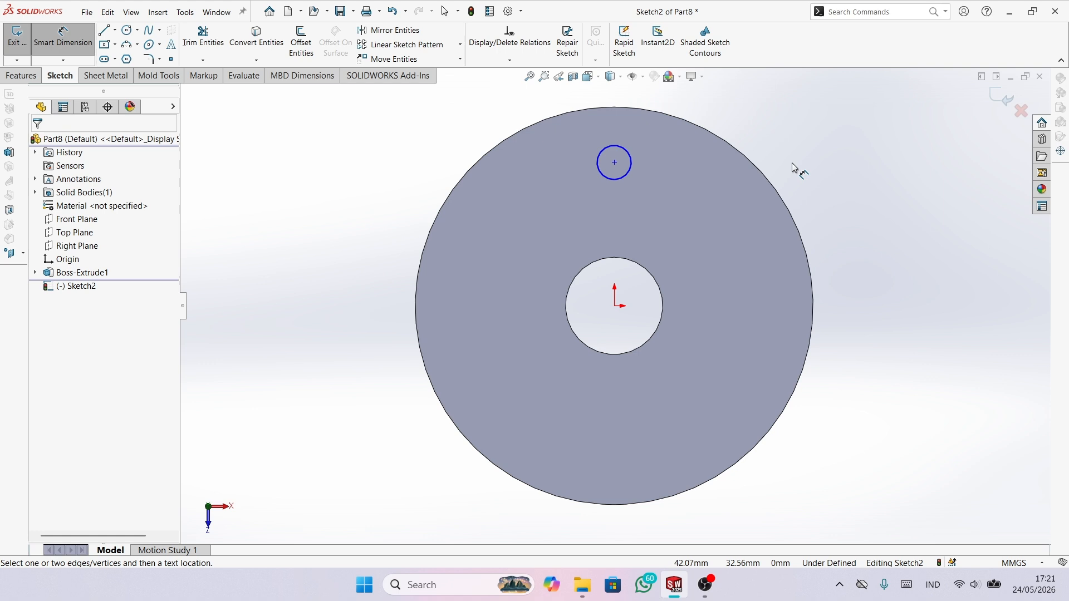
click(630, 170)
click(832, 165)
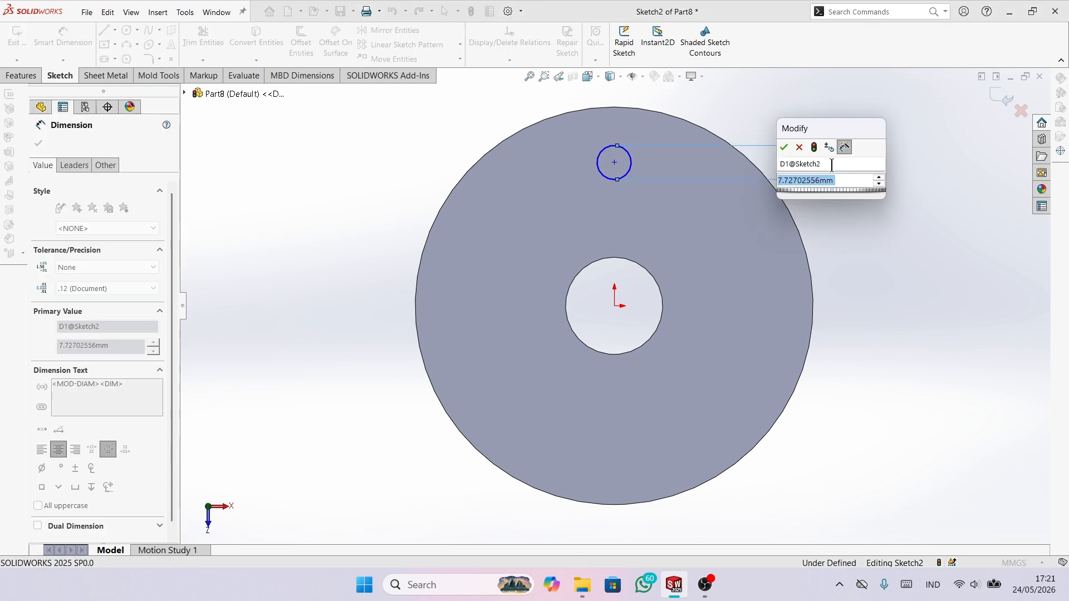
text(5.5)
key(Return)
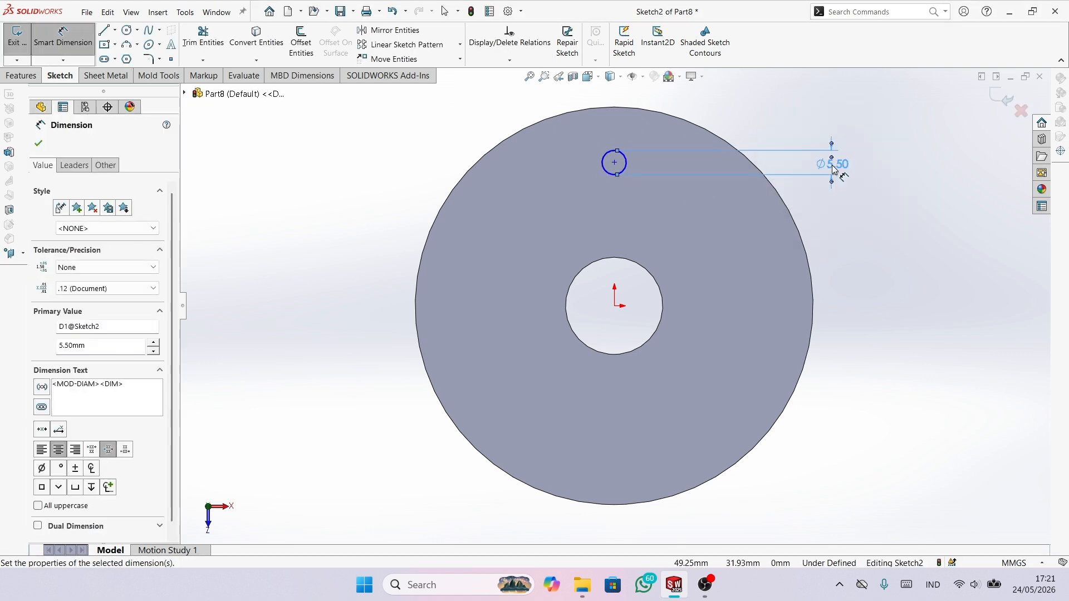
Dimension the distance from the small circle's centre to the origin as 30 mm.
click(615, 162)
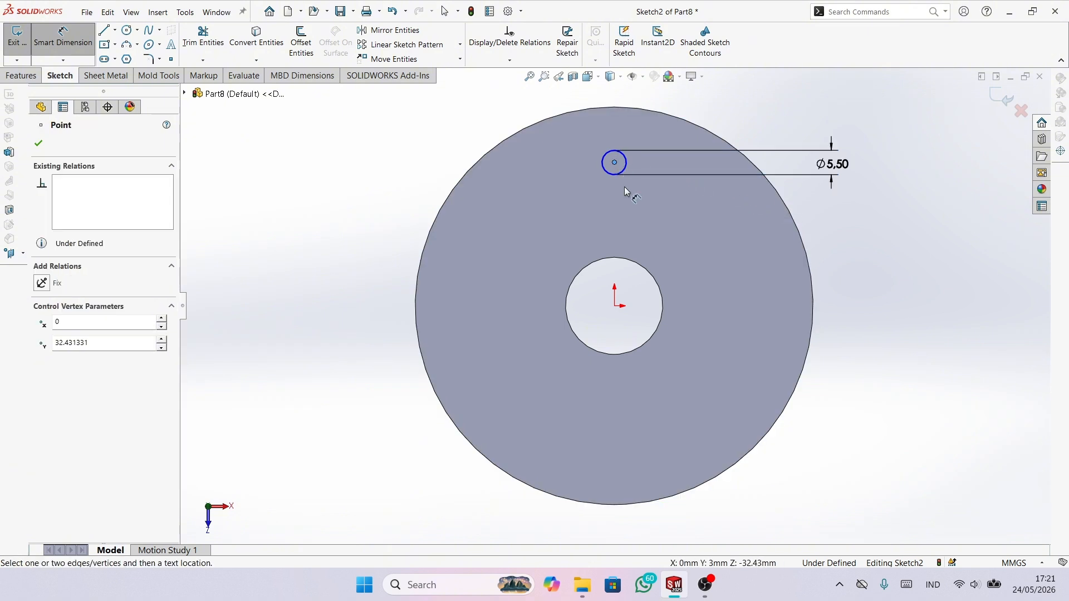
click(615, 306)
click(881, 234)
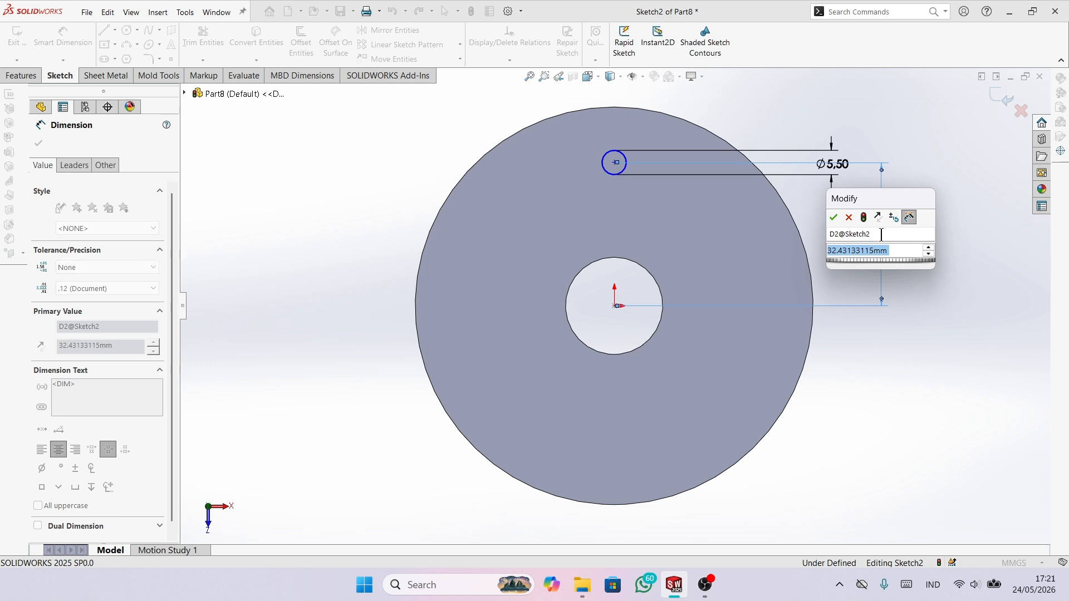
text(0)
key(BackSpace)
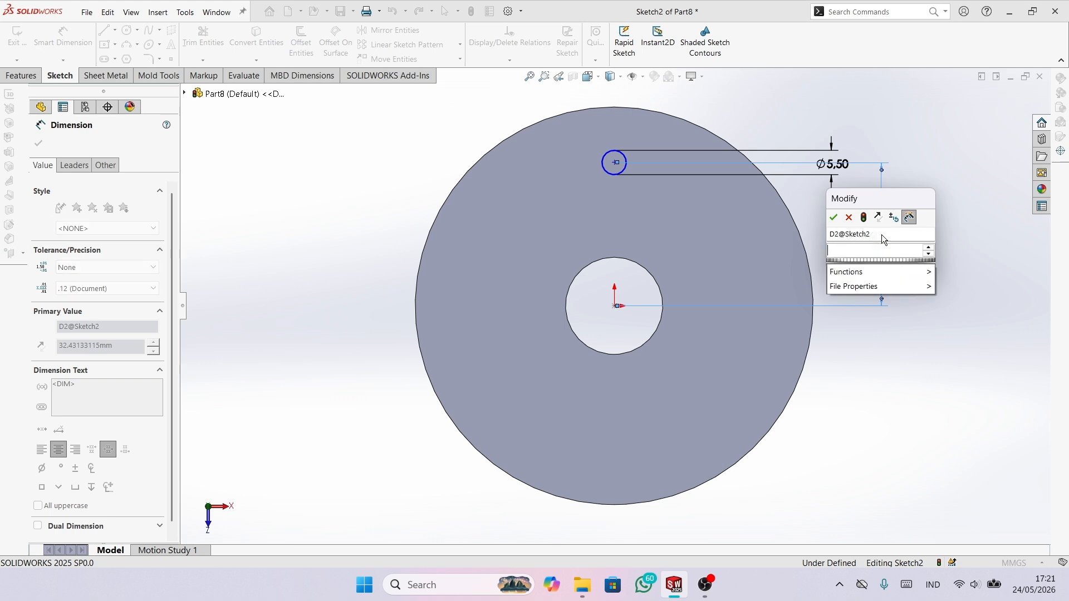
text(30)
key(Return)
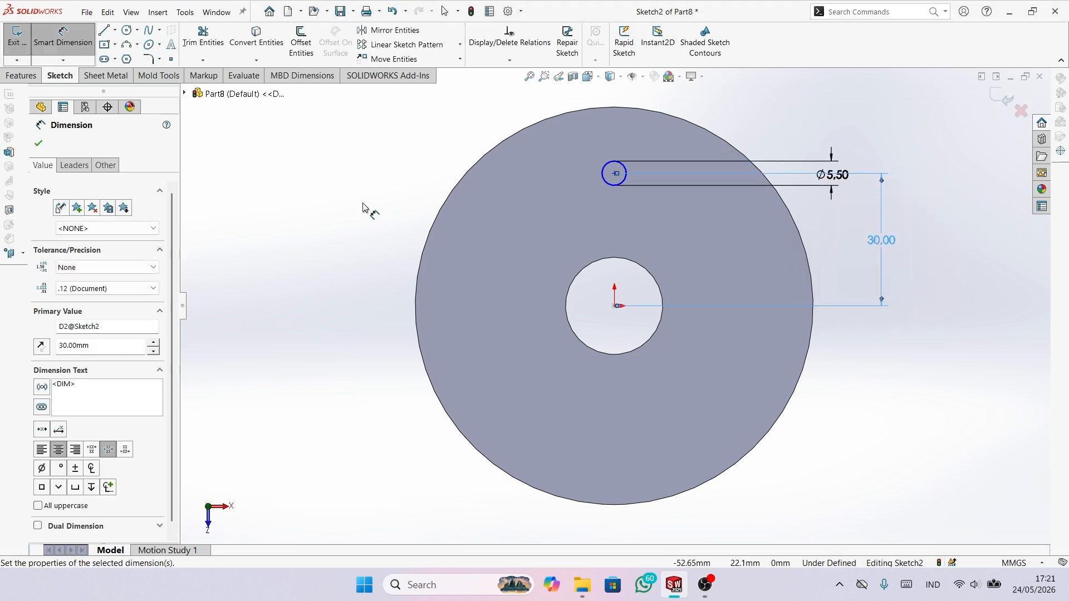
click(38, 143)
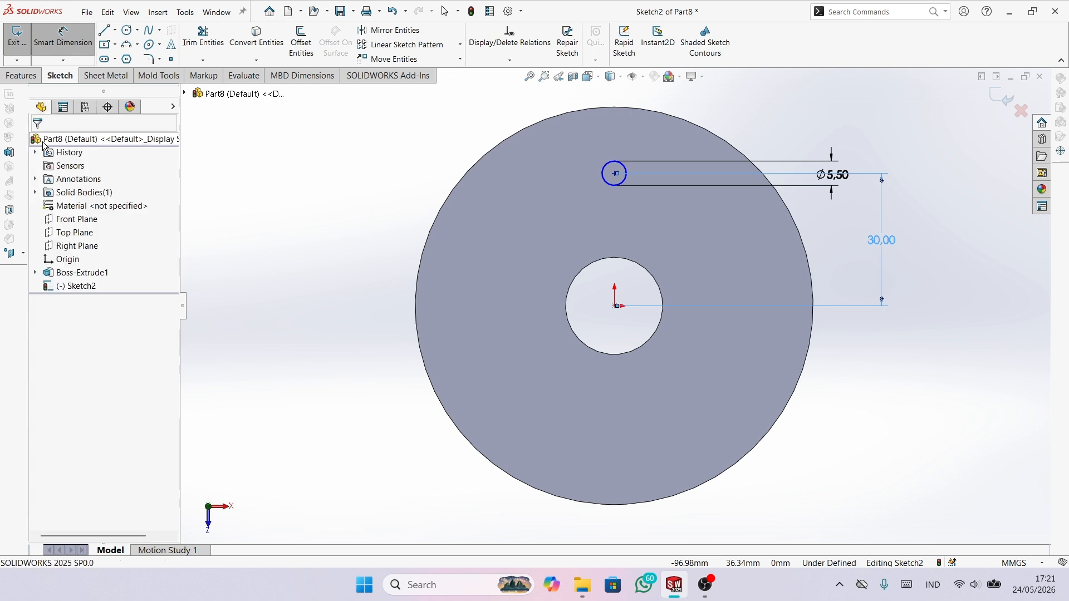
Create a circular sketch pattern of the 5.5 mm circle about the origin with 6 equally spaced instances over 360 degrees.
click(459, 45)
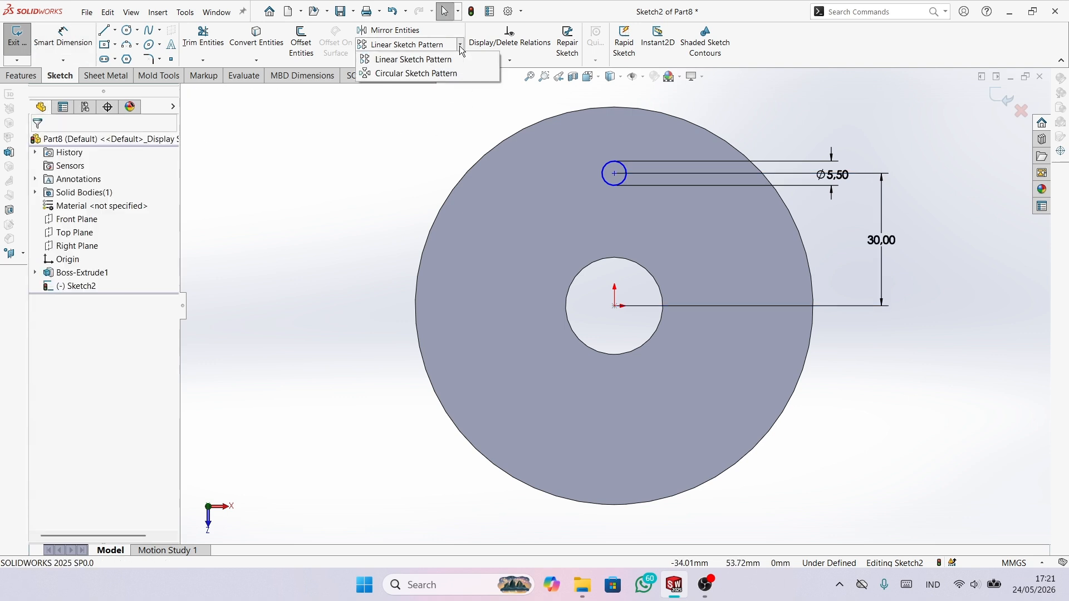
click(452, 74)
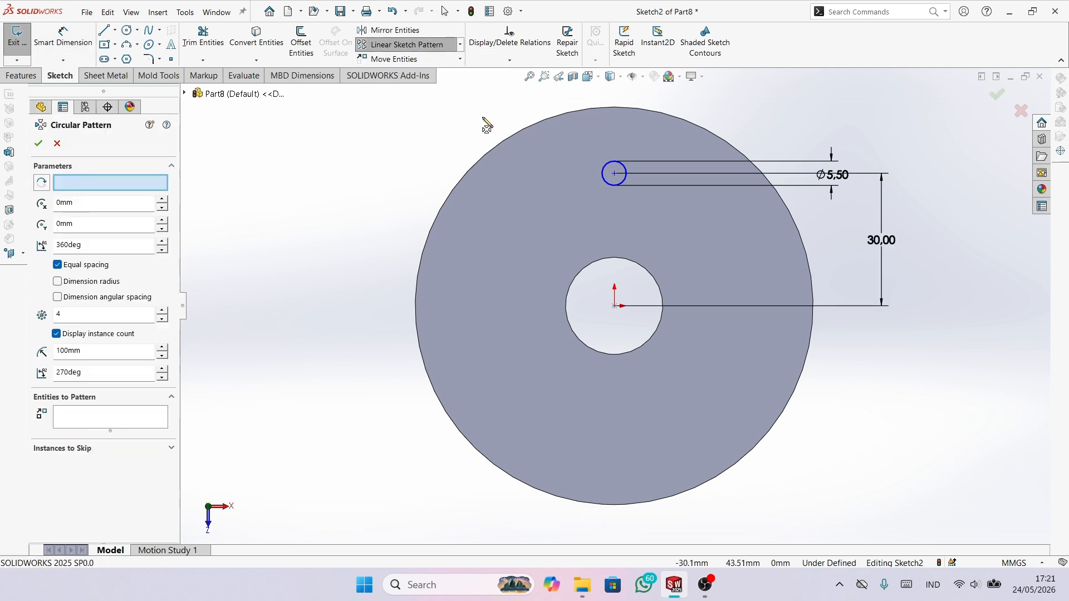
click(615, 307)
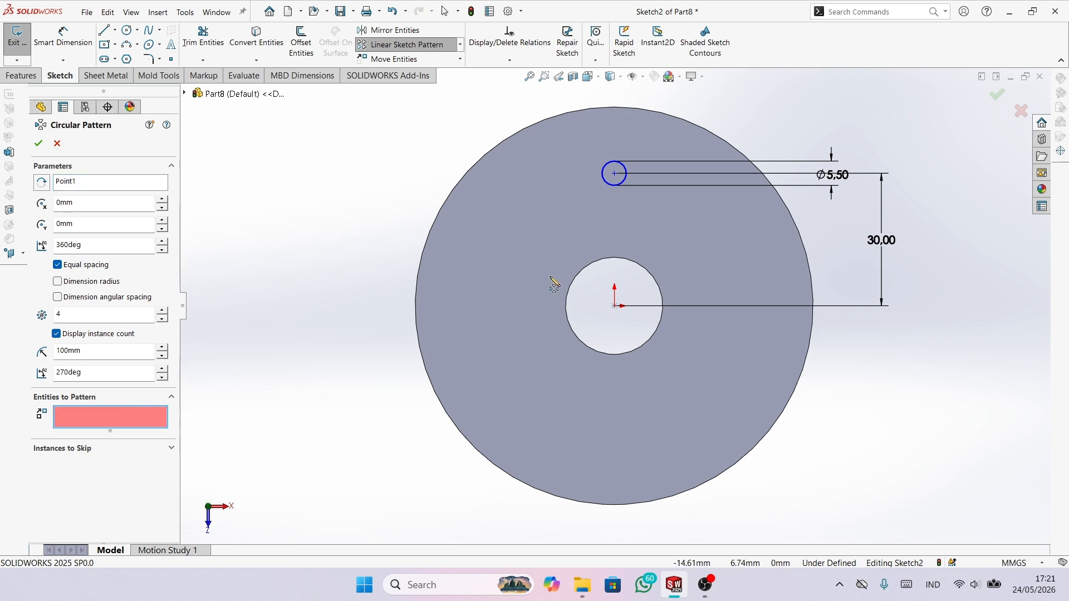
click(623, 182)
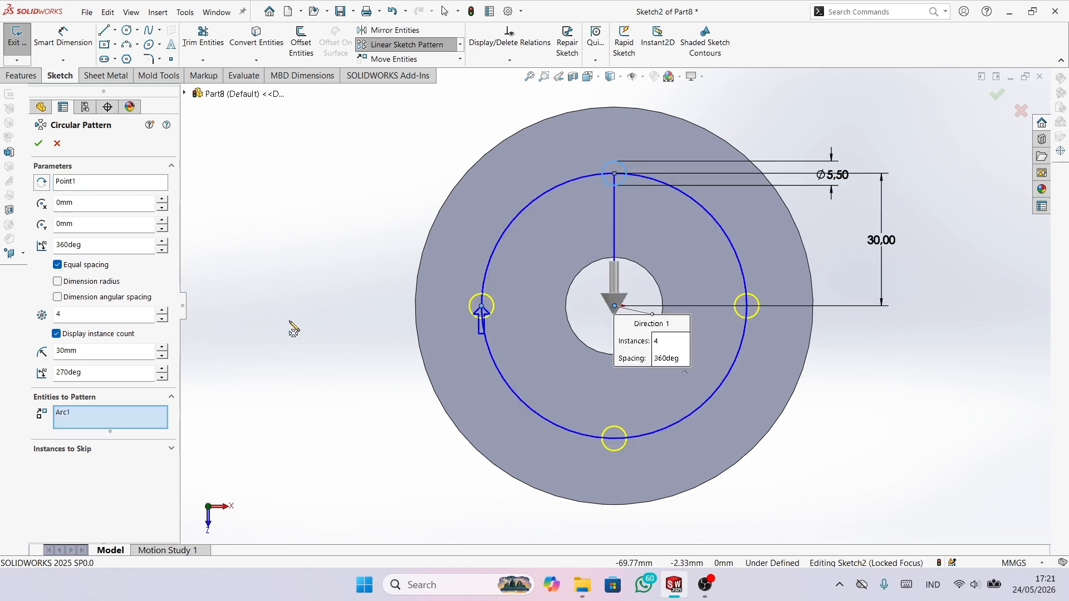
double_click(125, 315)
text(6)
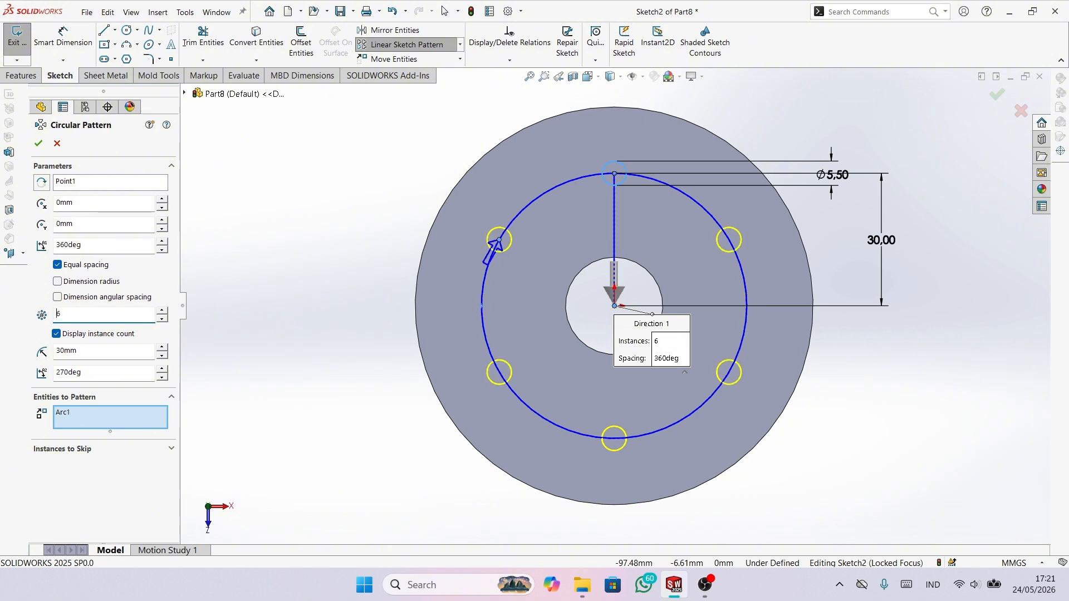
click(38, 145)
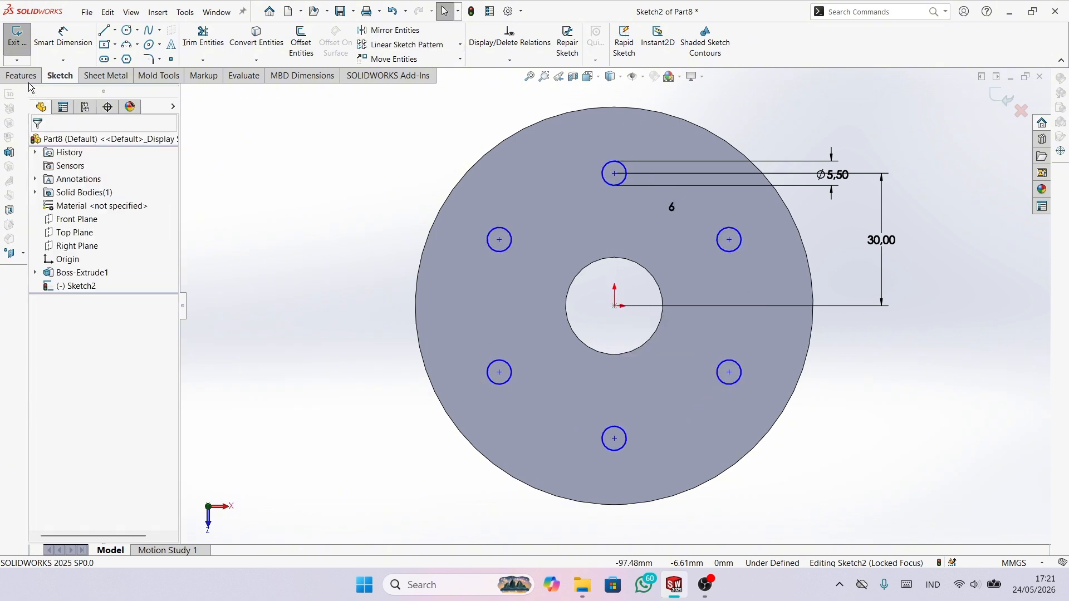
Cut the six patterned circles out of the disc with an Extruded Cut.
click(22, 76)
click(187, 39)
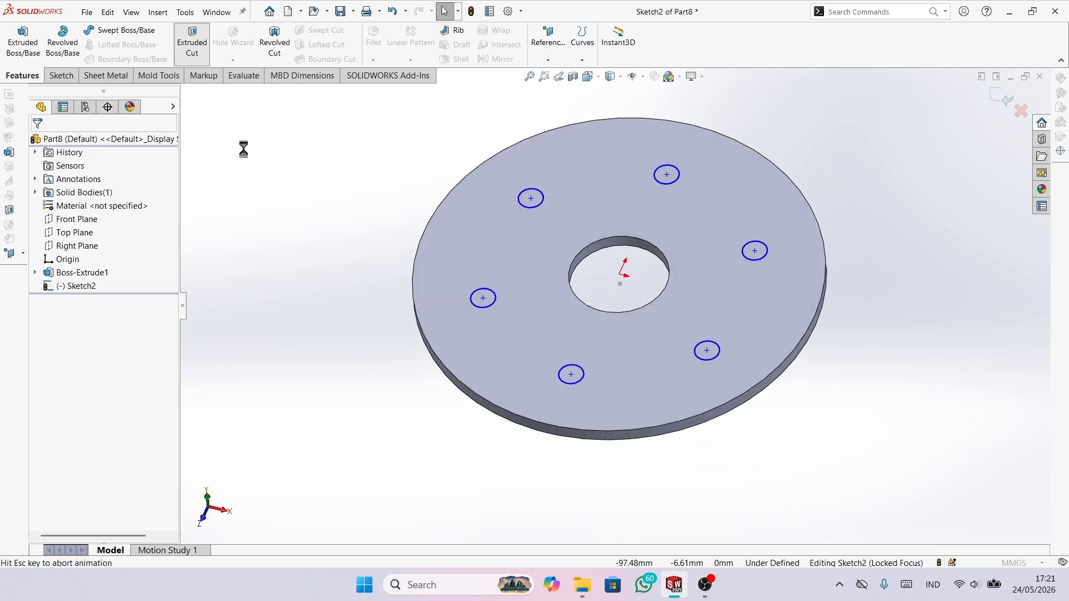
click(39, 144)
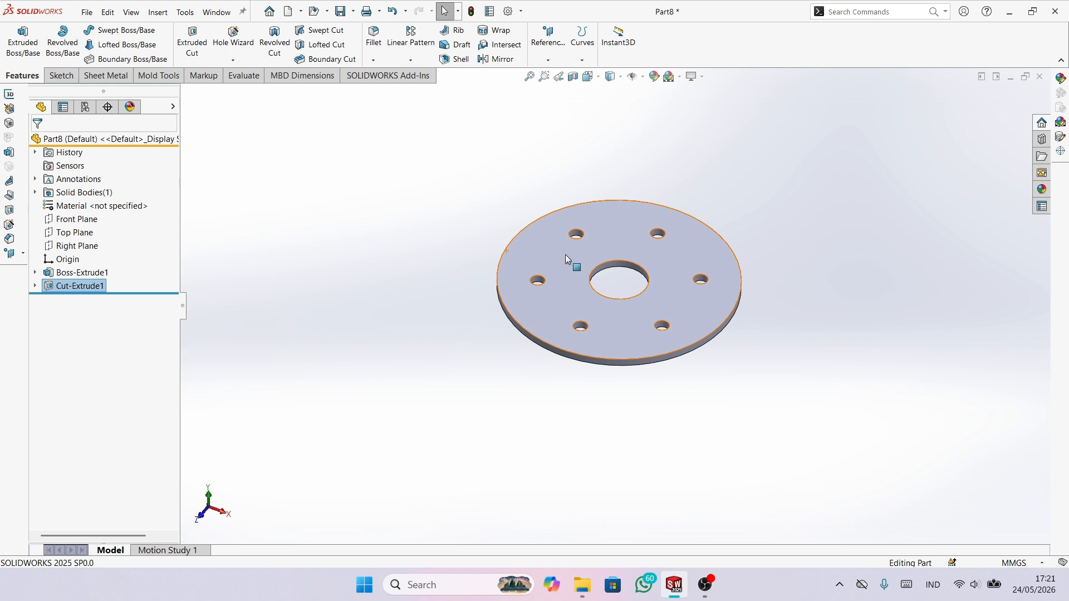
scroll(627, 228, up, 1)
middle_drag(627, 228, 715, 255)
scroll(560, 219, down, 2)
scroll(616, 304, up, 2)
scroll(724, 218, down, 2)
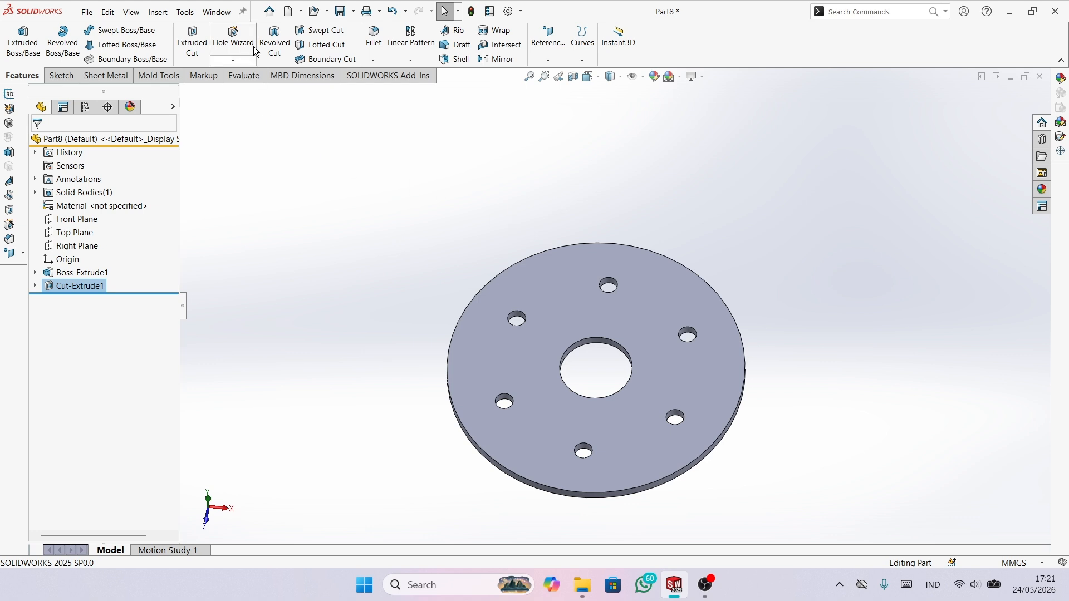
Create a new part and start a sketch on the Top Plane.
click(269, 12)
click(293, 148)
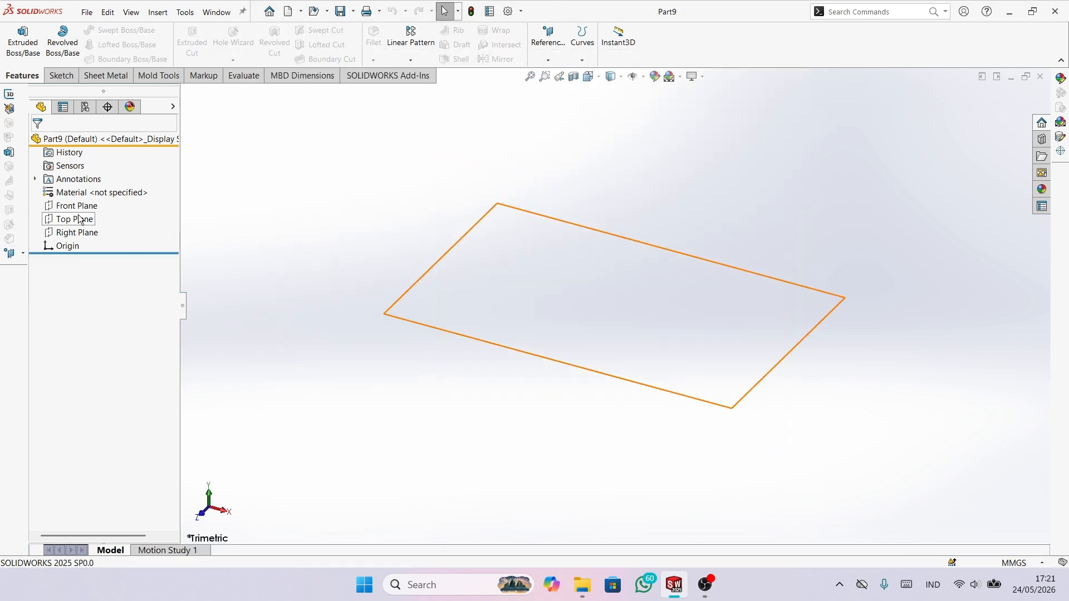
click(78, 218)
click(88, 198)
click(272, 173)
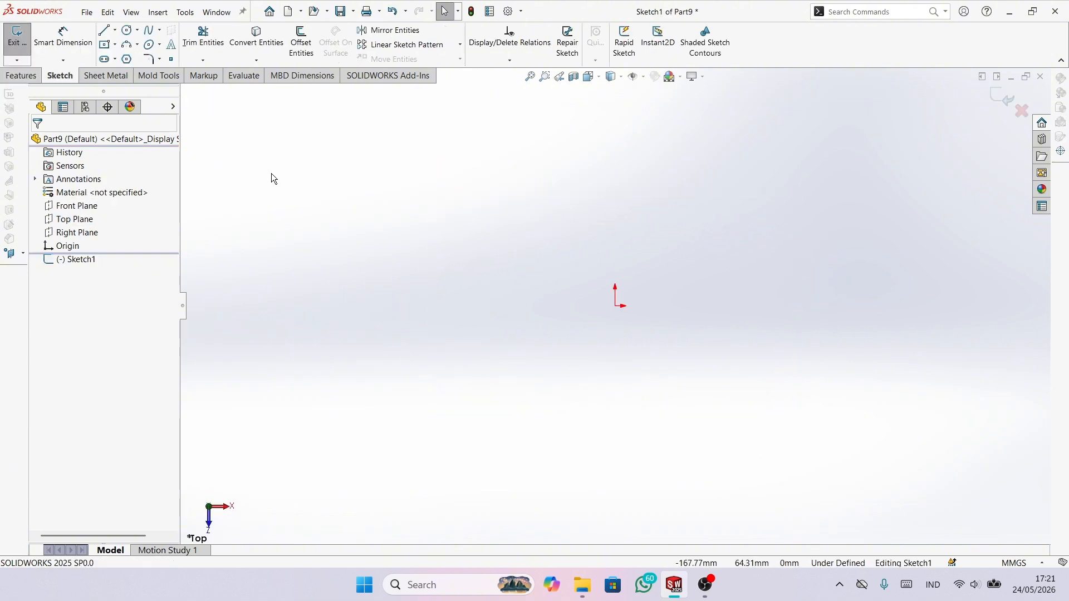
Sketch a circle about 55 mm in diameter centred on the origin.
right_drag(272, 172, 458, 220)
click(614, 306)
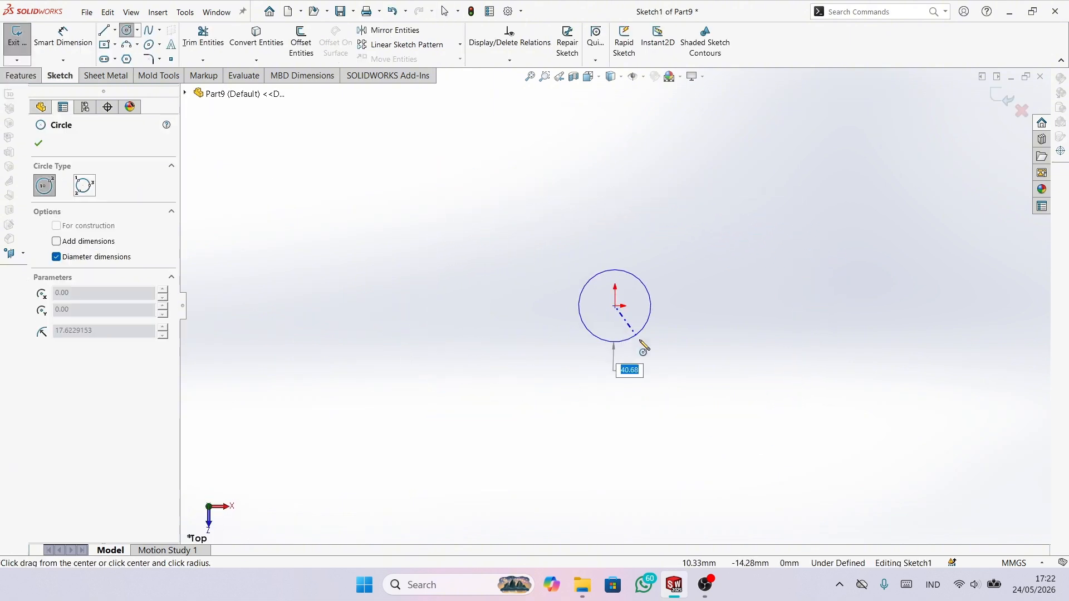
click(652, 347)
Dimension the circle's diameter as 22 mm.
right_drag(735, 403, 710, 315)
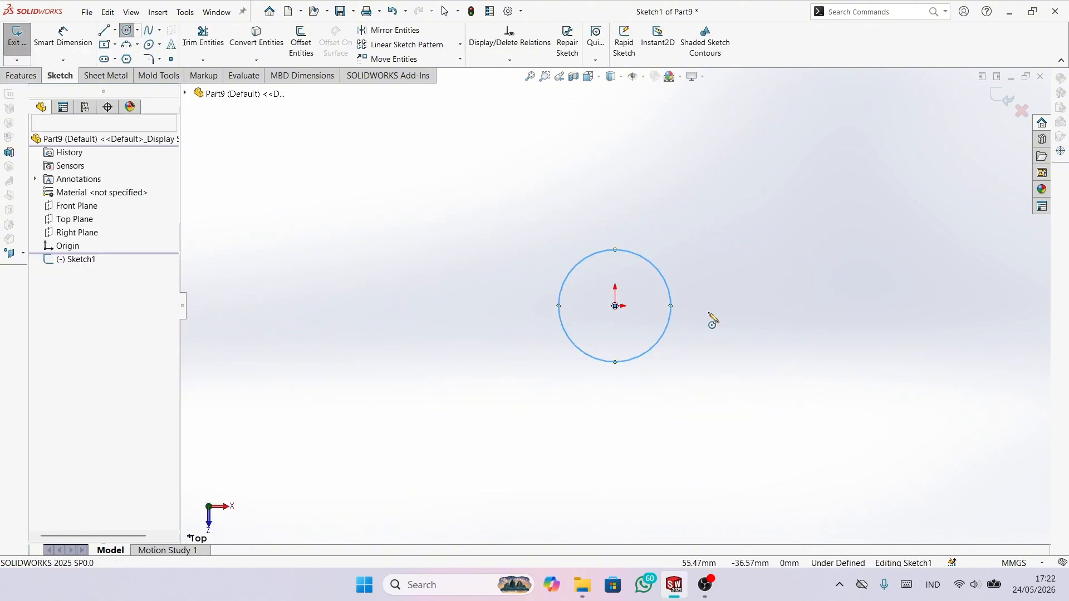
click(672, 304)
click(771, 302)
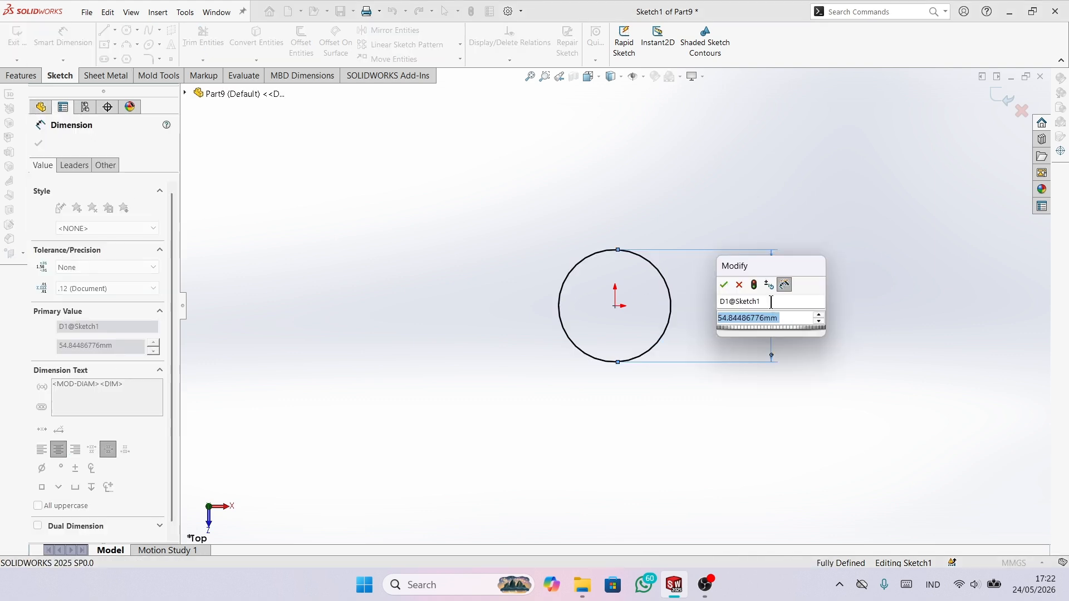
text(22)
key(Return)
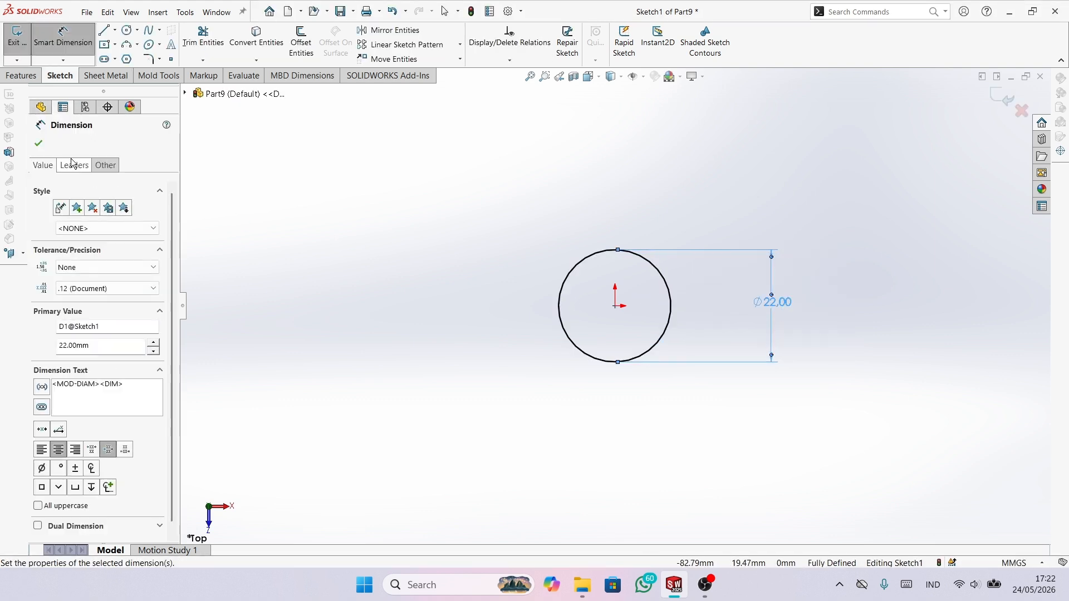
key(Escape)
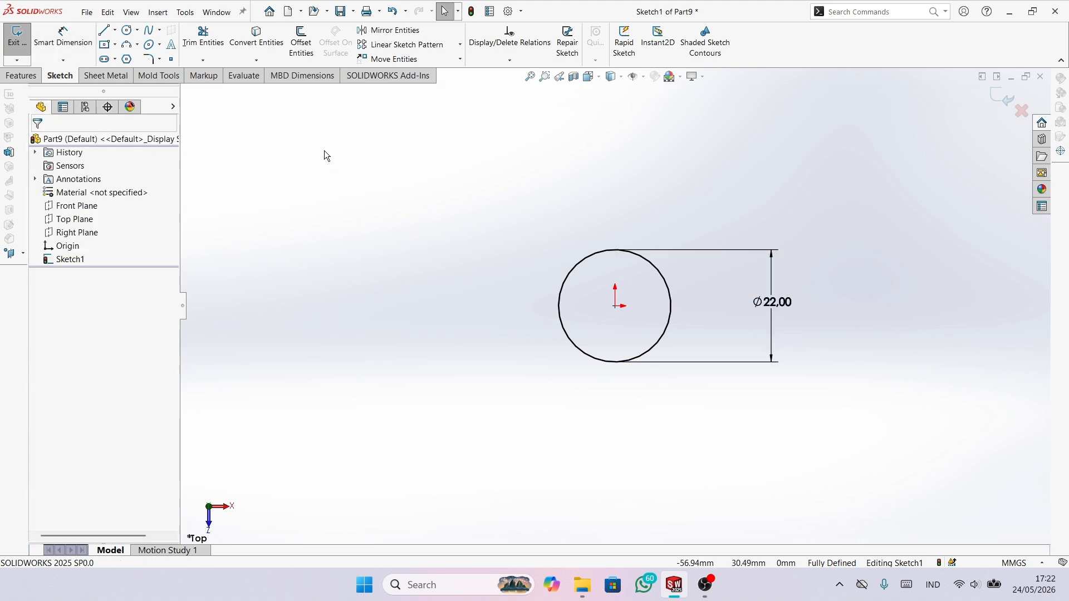
Sketch a 6-sided inscribed-circle polygon centred on the origin, with a horizontal vertex and an inscribed circle about 45 mm in diameter.
click(127, 60)
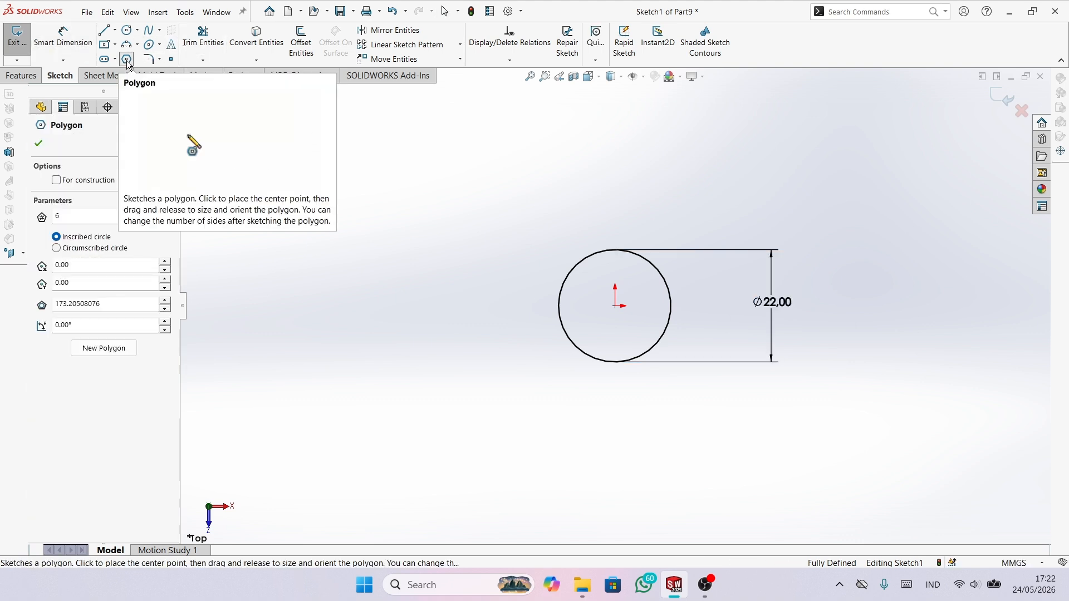
click(615, 306)
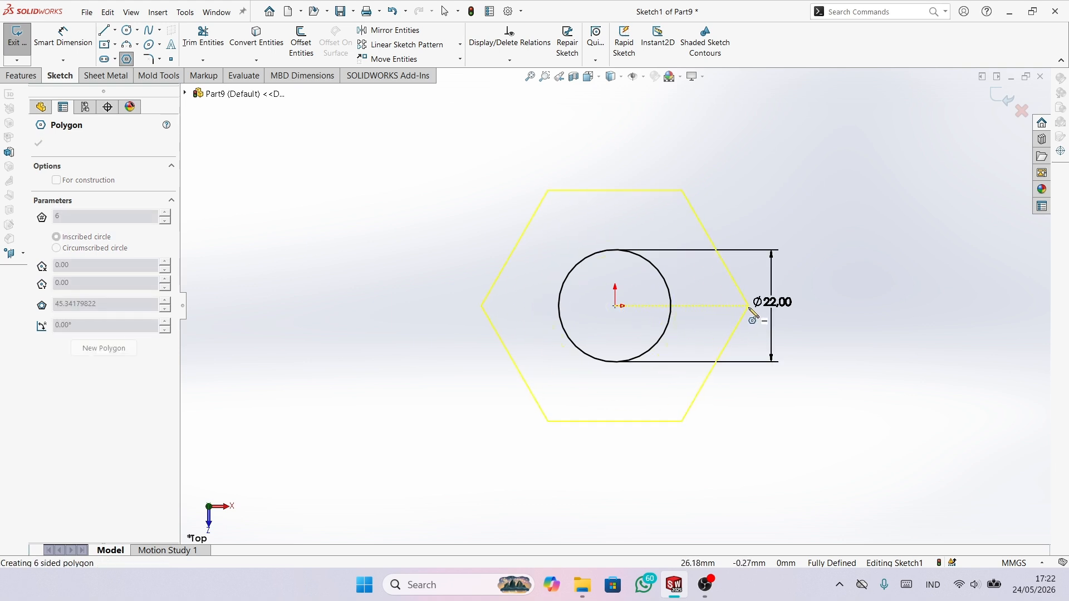
click(747, 306)
right_click(889, 313)
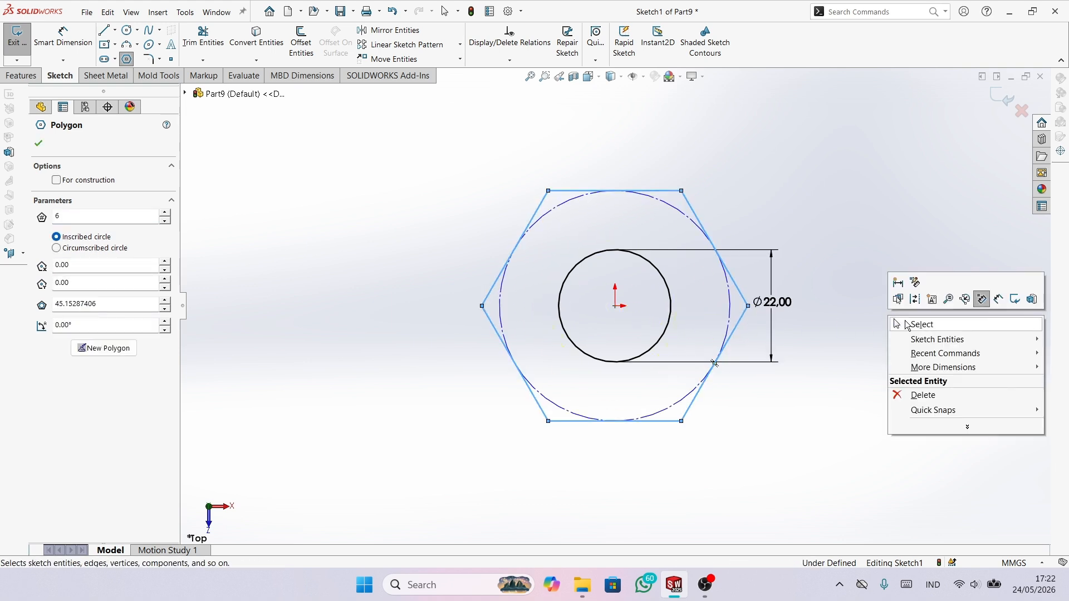
click(908, 325)
Dimension the diameter of the hexagon's inscribed construction circle as 120 mm.
right_drag(830, 460, 812, 398)
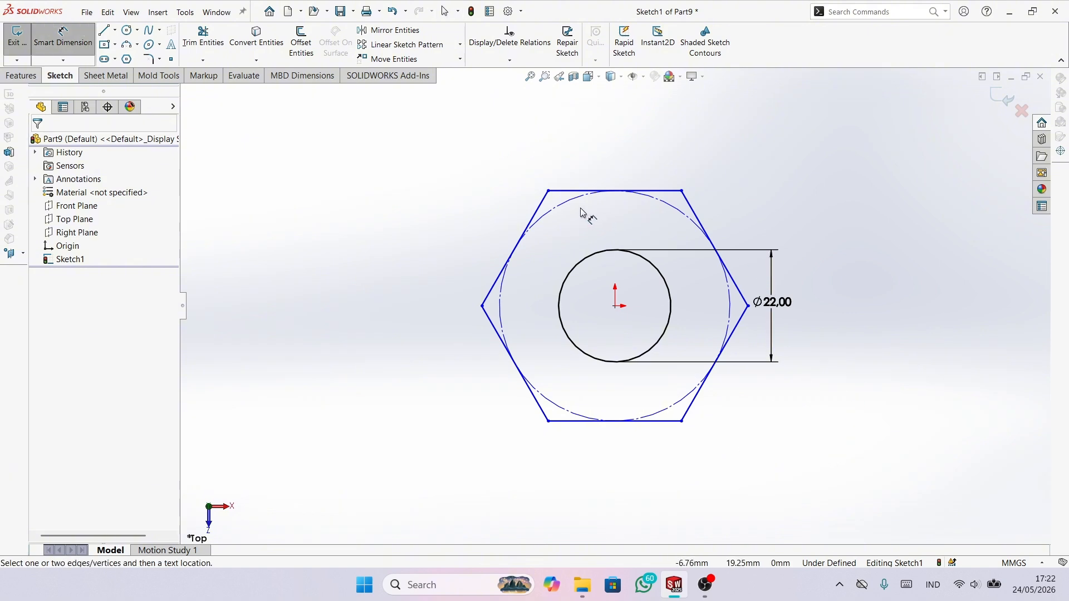
click(559, 210)
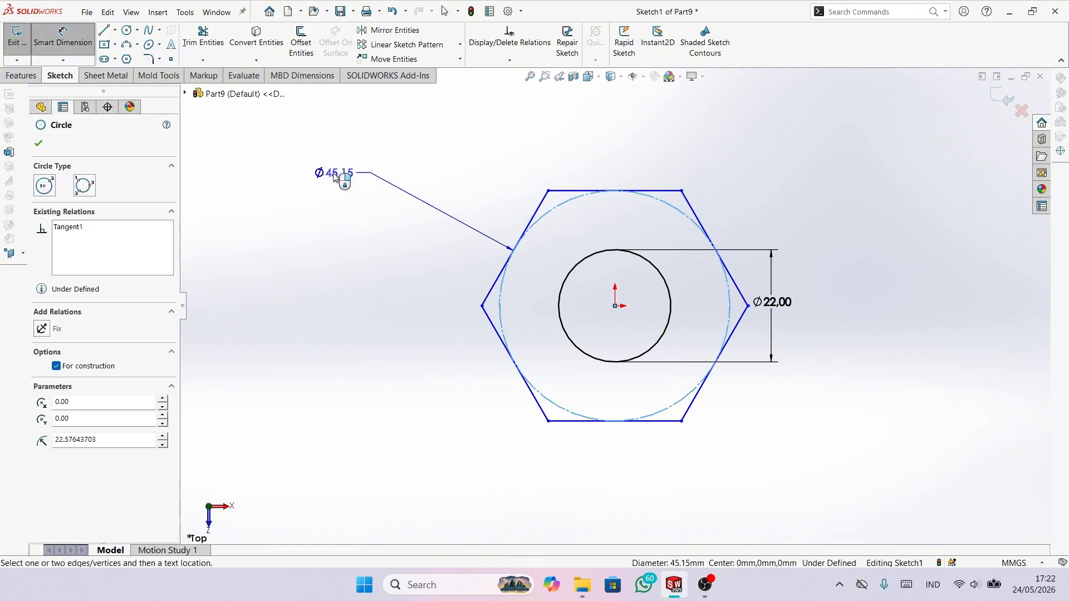
click(334, 172)
text(120)
key(Return)
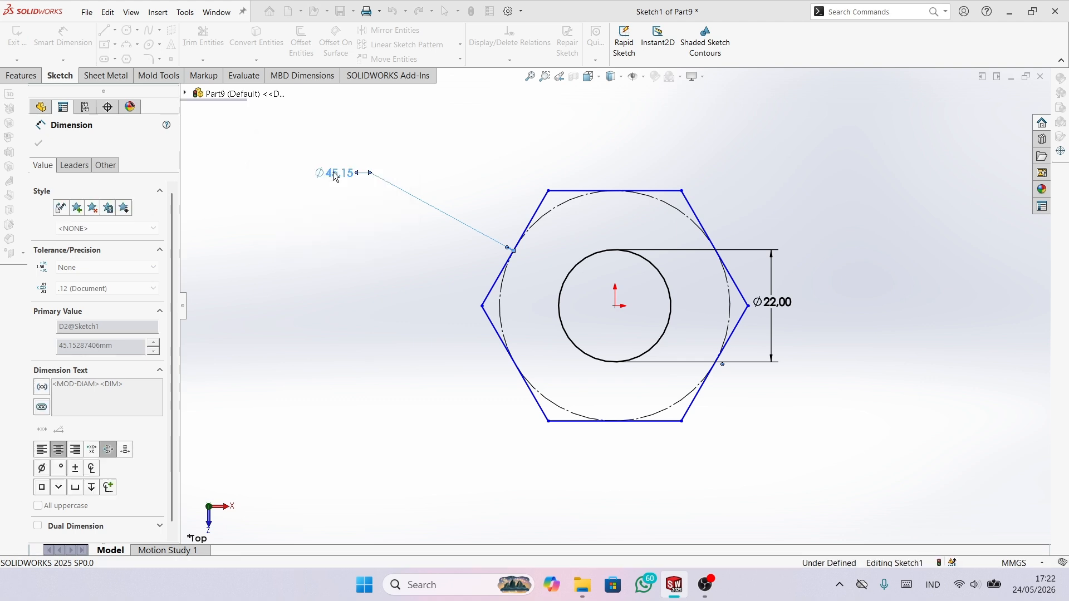
key(f)
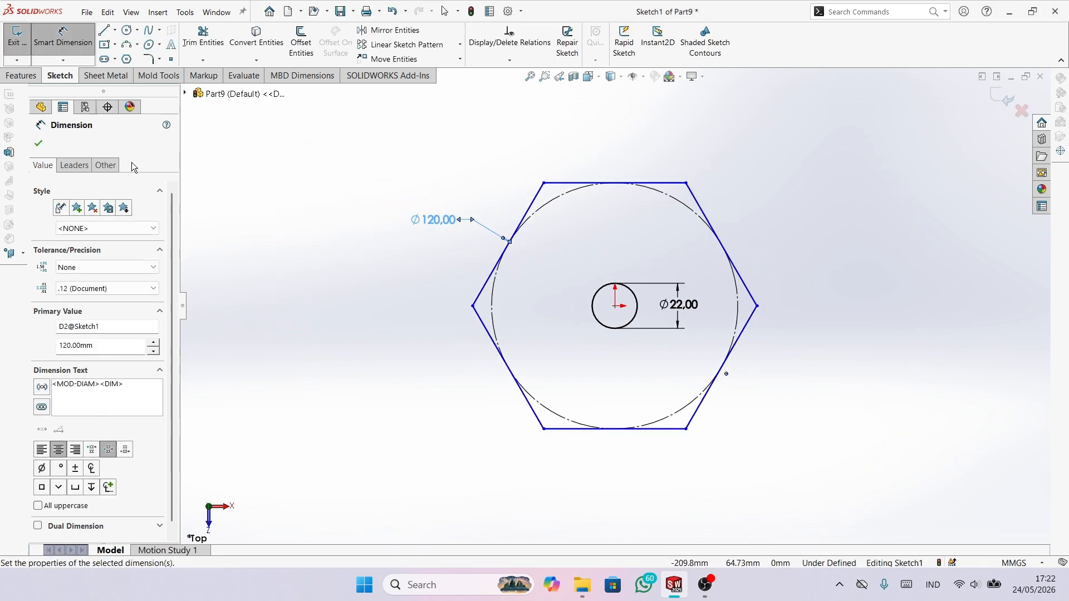
click(39, 144)
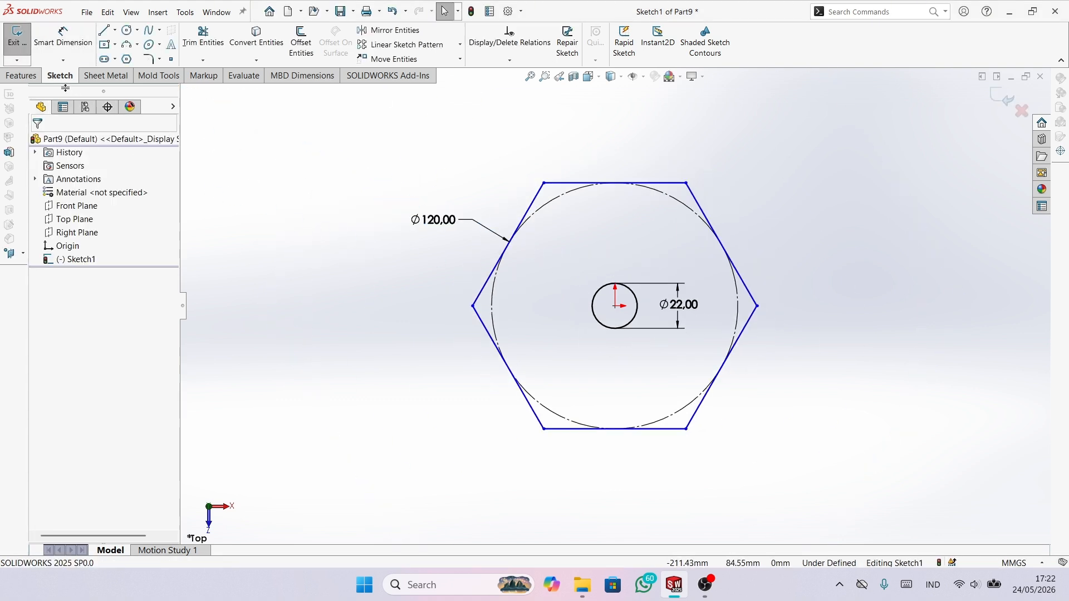
Extrude the hexagon with its centre hole as a 3 mm Blind boss.
click(22, 75)
click(23, 42)
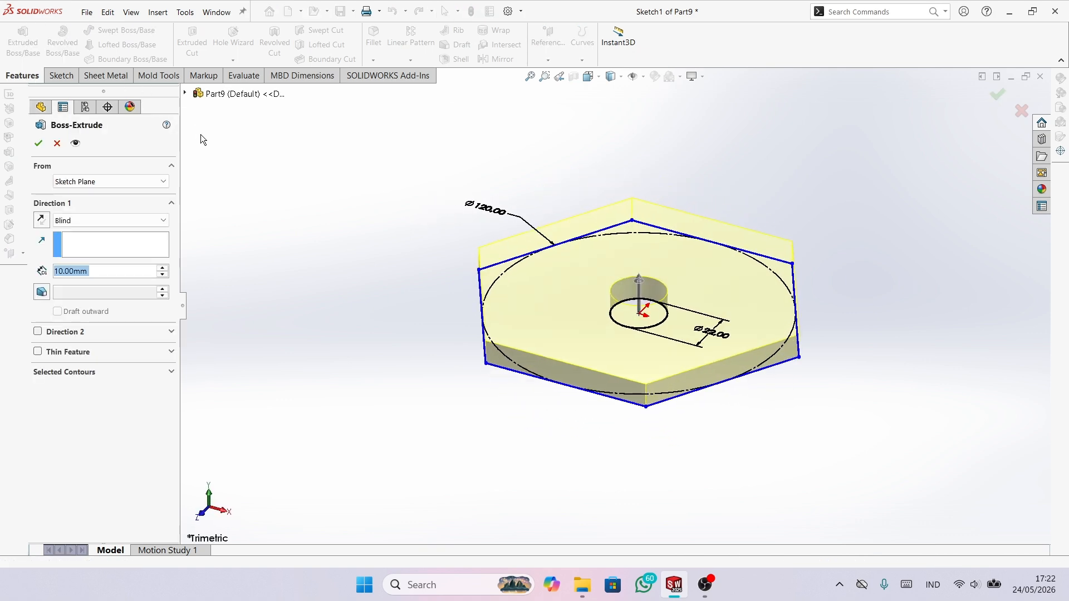
text(3)
key(Return)
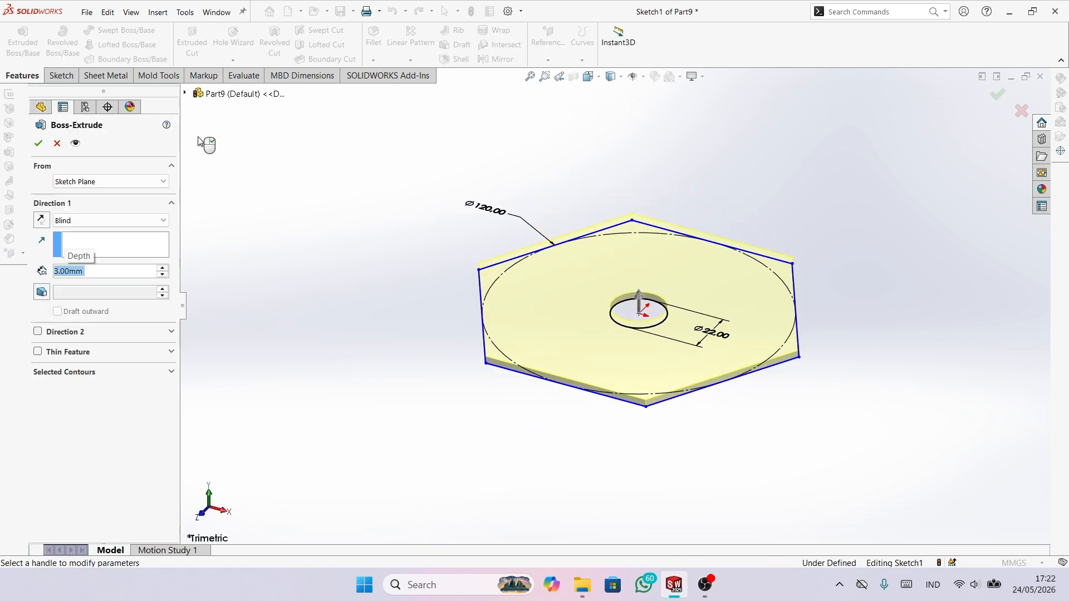
right_click(199, 141)
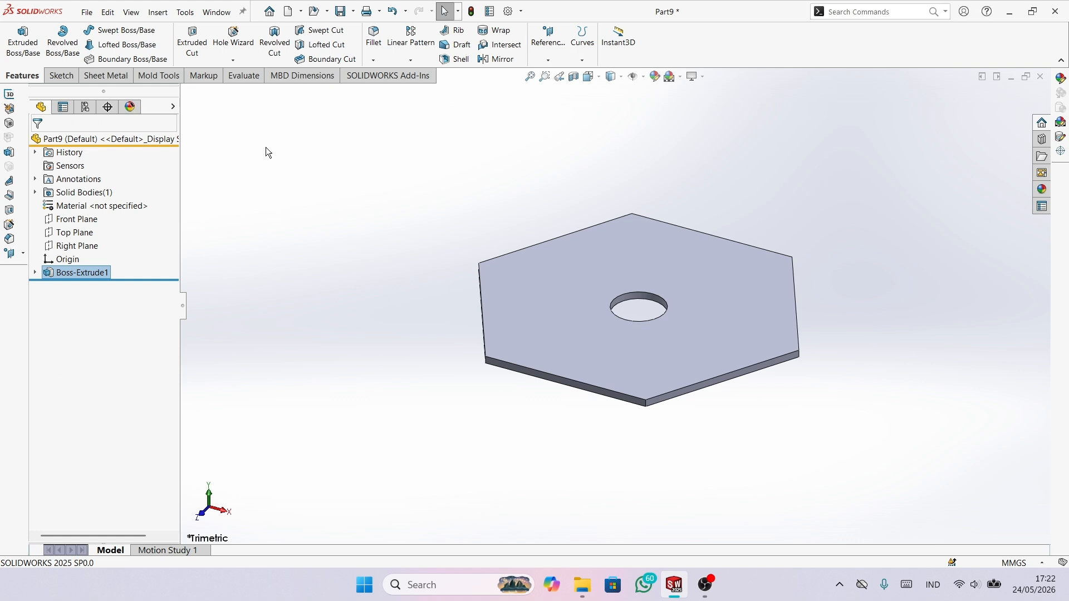
Start a sketch on the plate's upper face and draw a circle about 12 mm in diameter vertically in line with the origin.
click(648, 255)
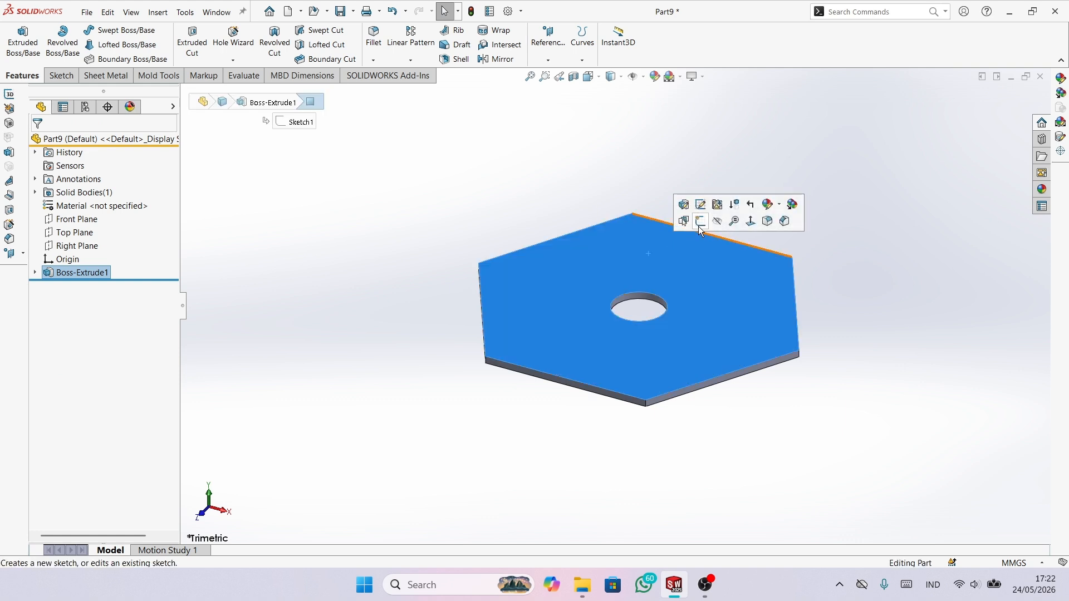
click(700, 228)
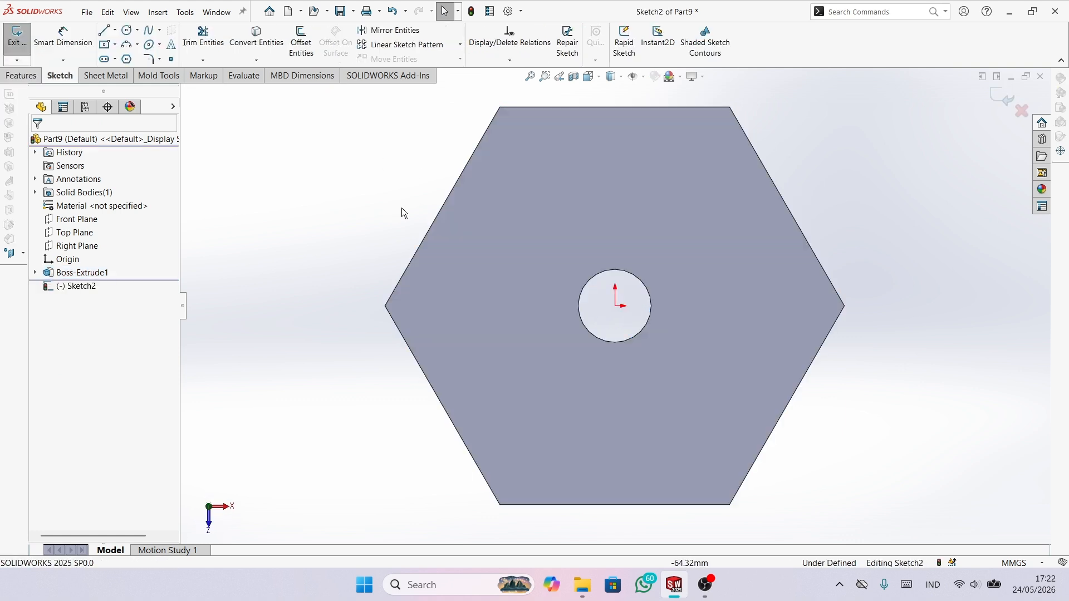
scroll(478, 213, up, 2)
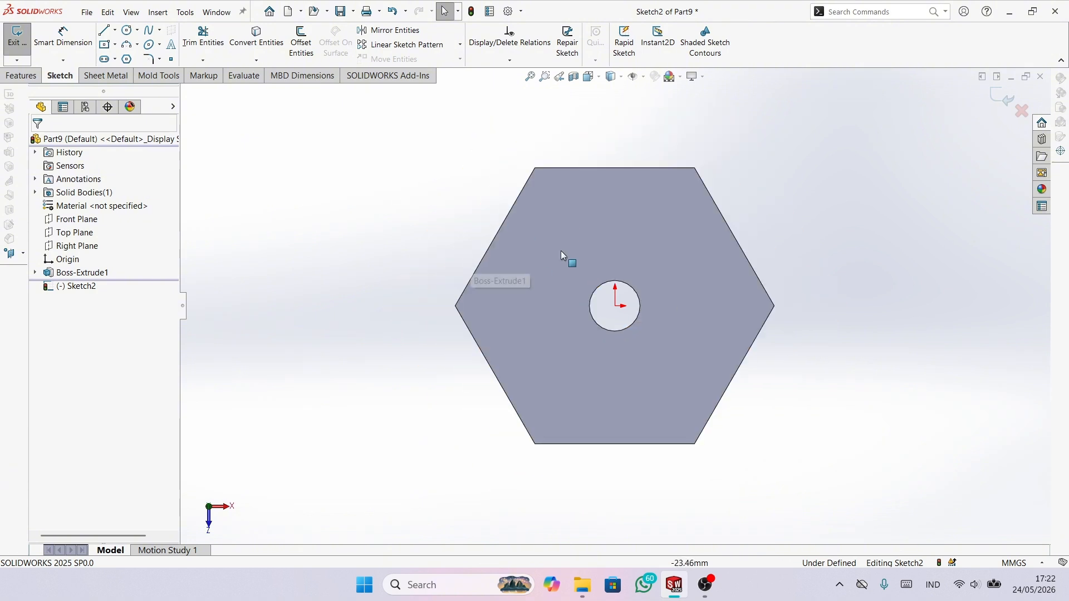
click(126, 31)
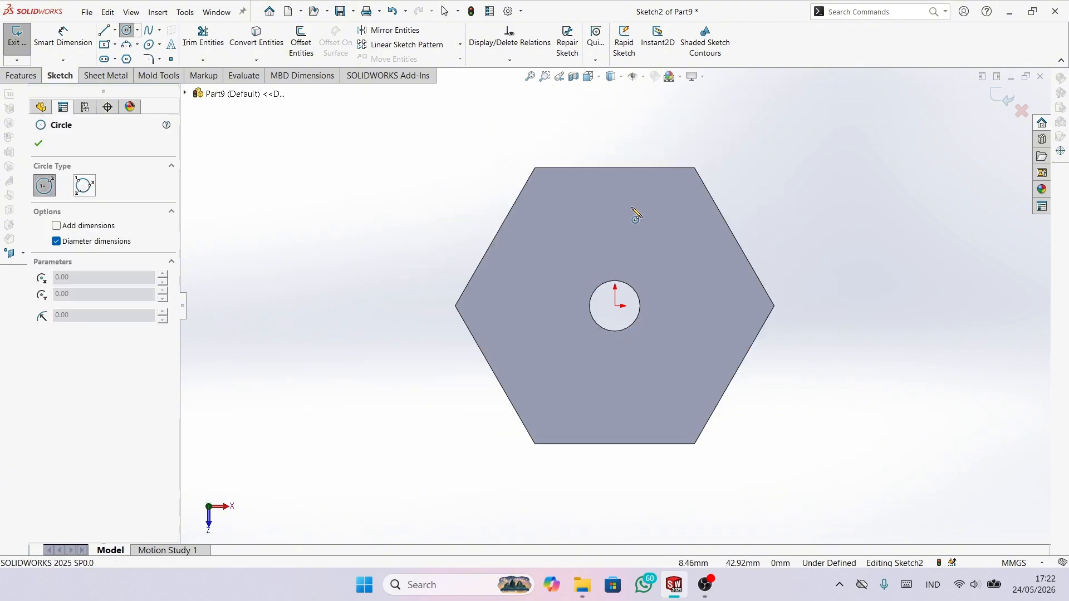
click(614, 207)
click(625, 217)
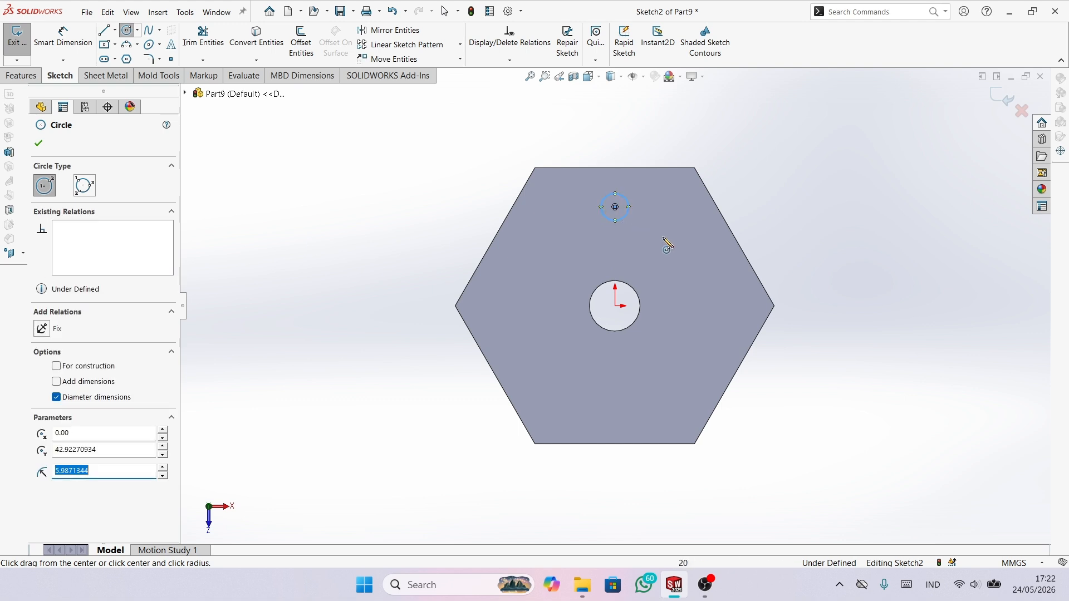
Dimension the small circle's diameter on the hexagonal plate as 5.5 mm.
right_drag(666, 239, 646, 153)
click(625, 202)
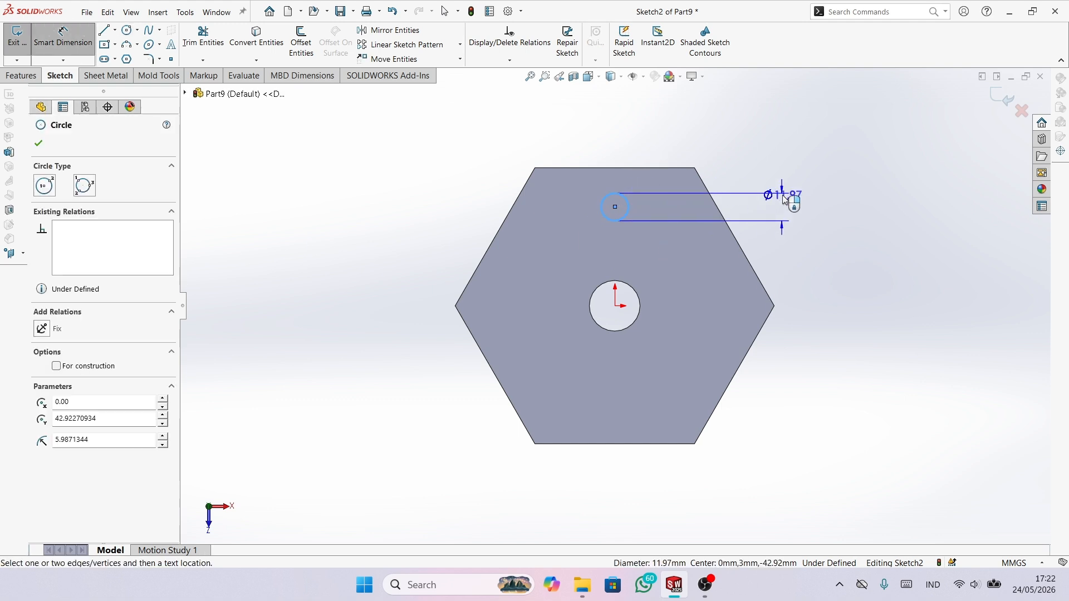
click(797, 208)
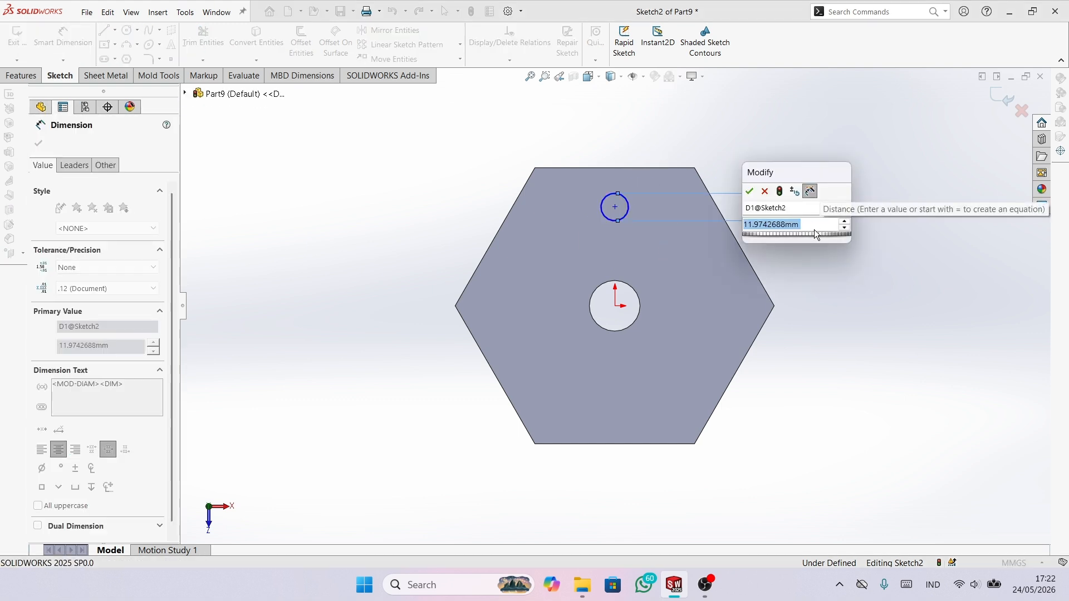
text(5.5)
key(Return)
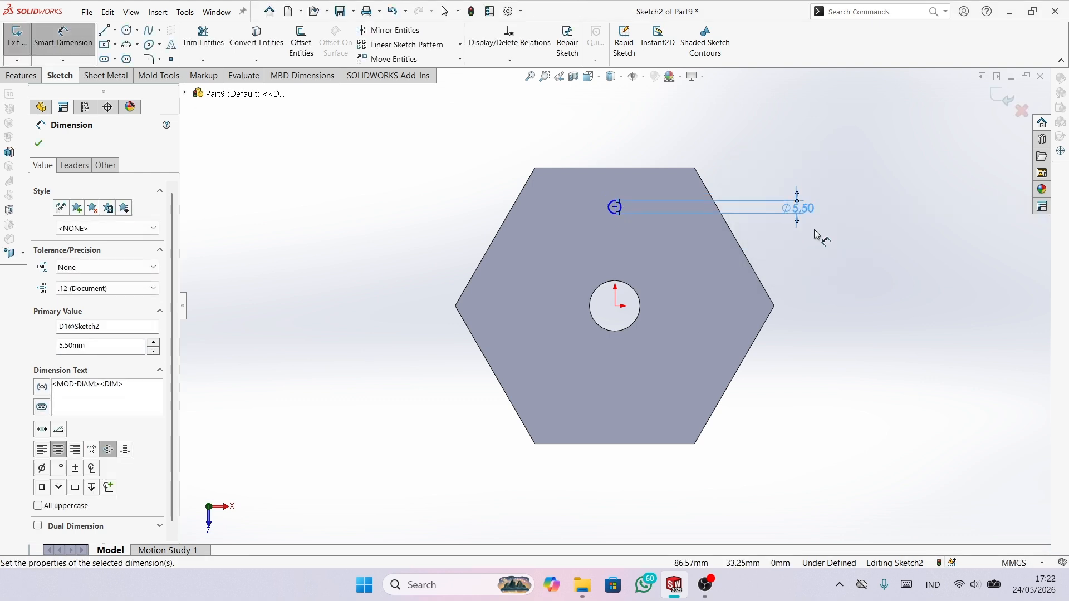
Dimension the distance from the 5.5 mm circle's centre to the origin as 30 mm.
scroll(724, 245, up, 3)
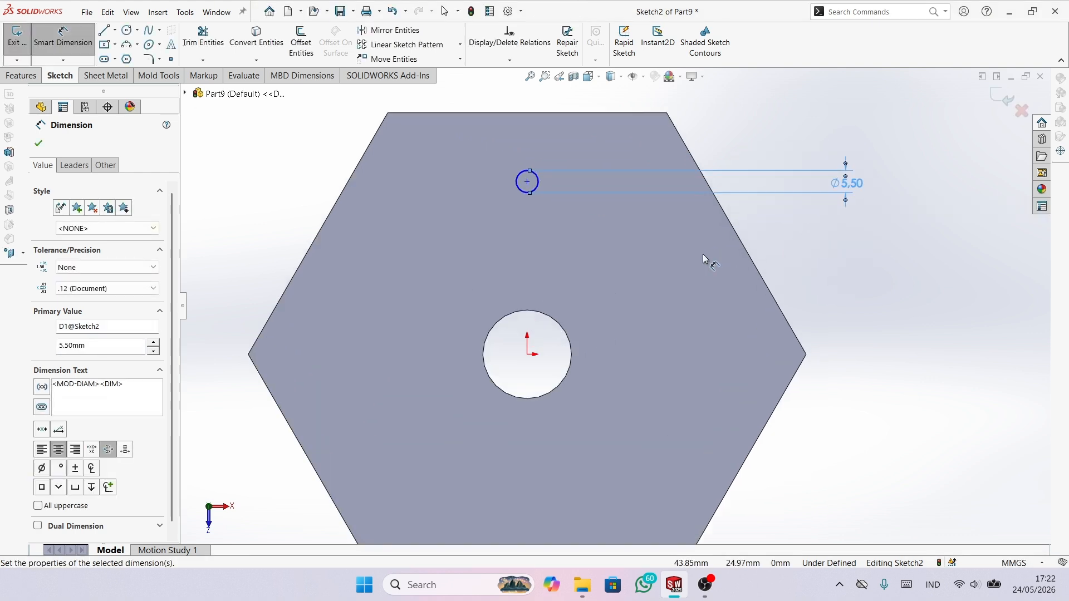
click(526, 182)
click(527, 354)
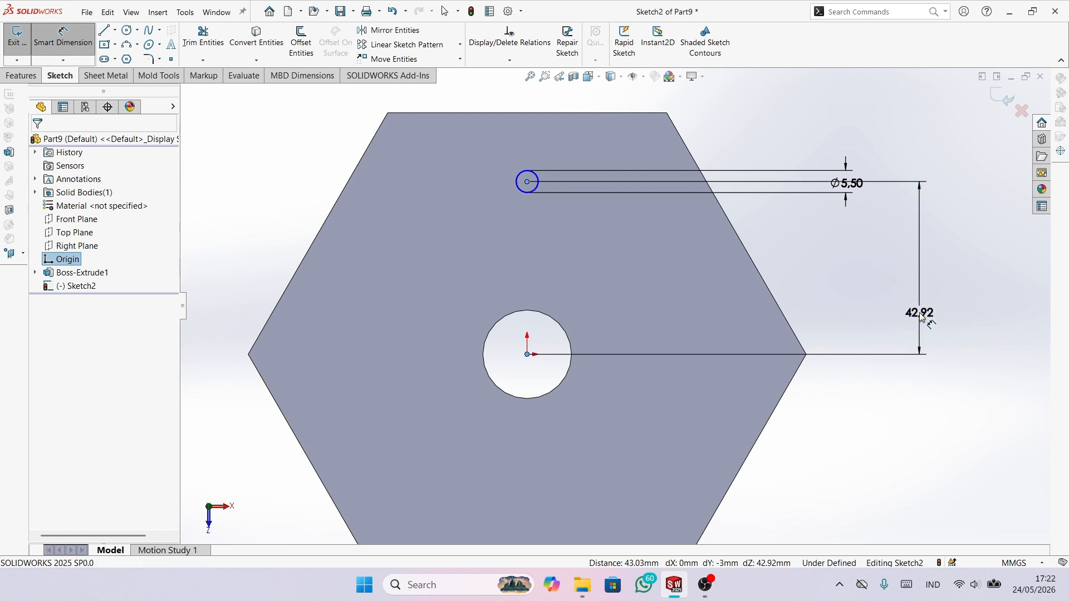
click(919, 313)
text(30)
key(Return)
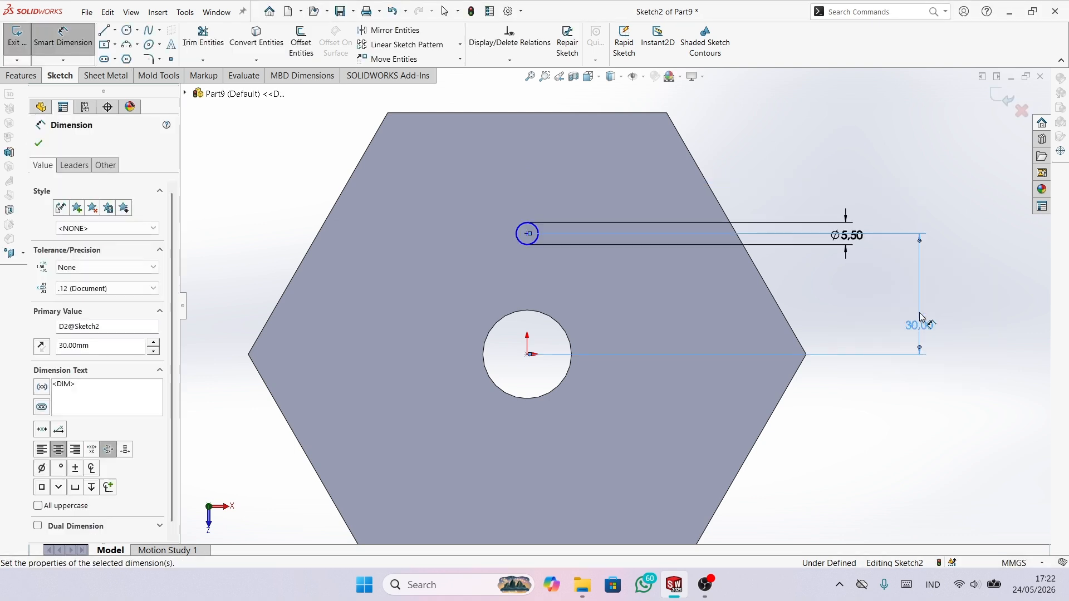
scroll(709, 276, down, 2)
click(39, 143)
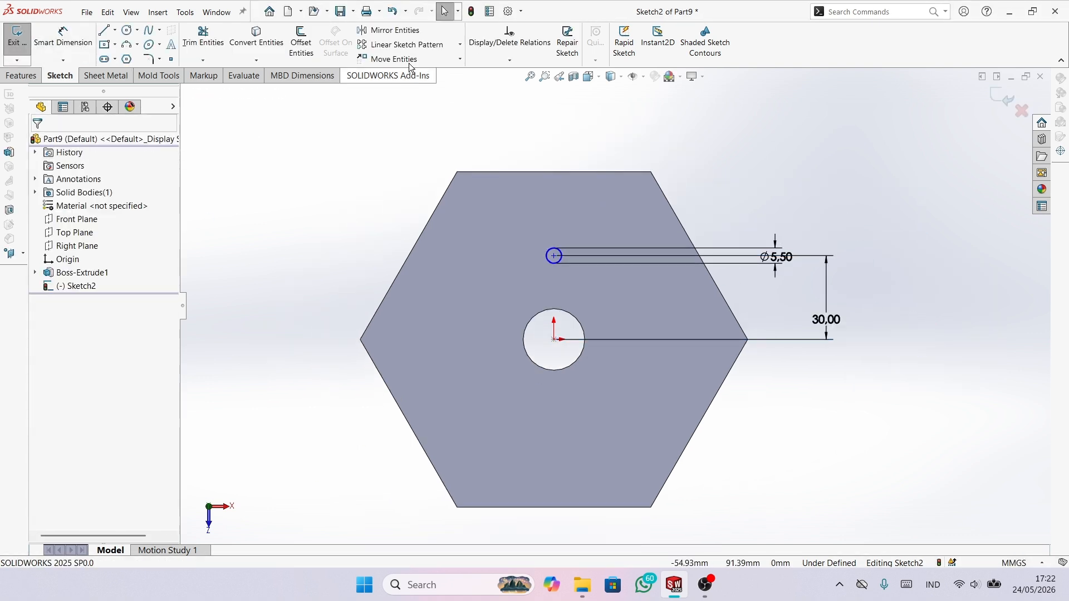
Circular-pattern the 5.5 mm circle around the origin as 6 equally spaced instances over 360°.
click(459, 44)
click(445, 74)
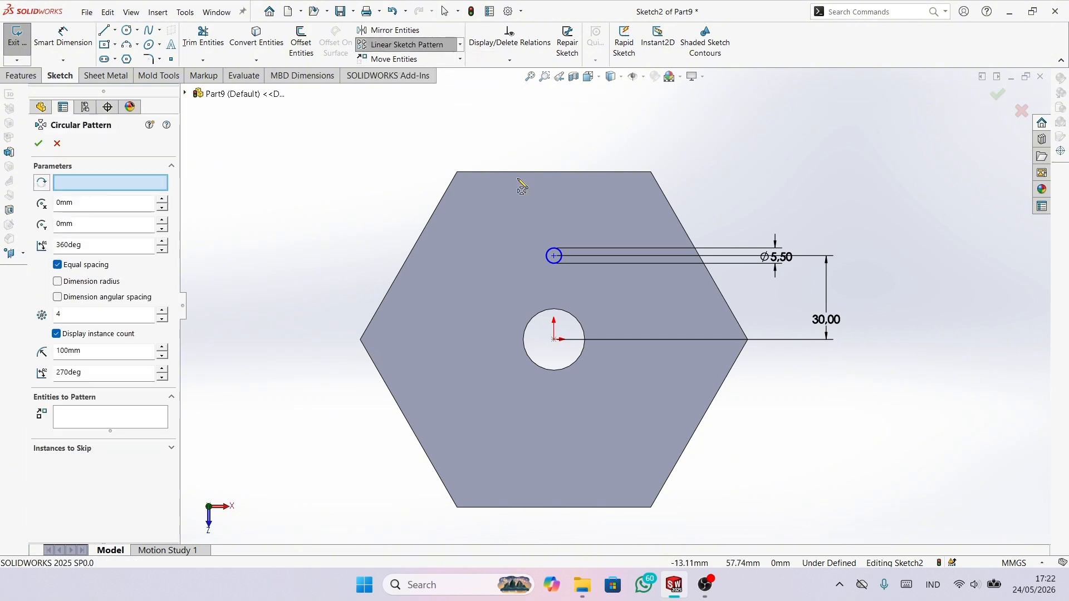
scroll(599, 310, down, 2)
click(535, 357)
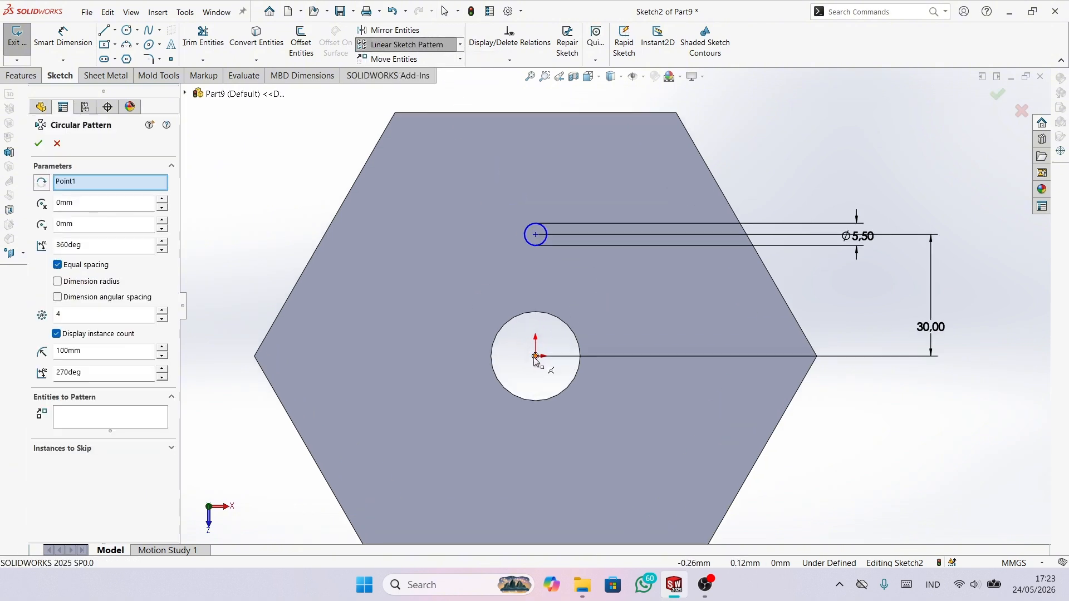
click(133, 416)
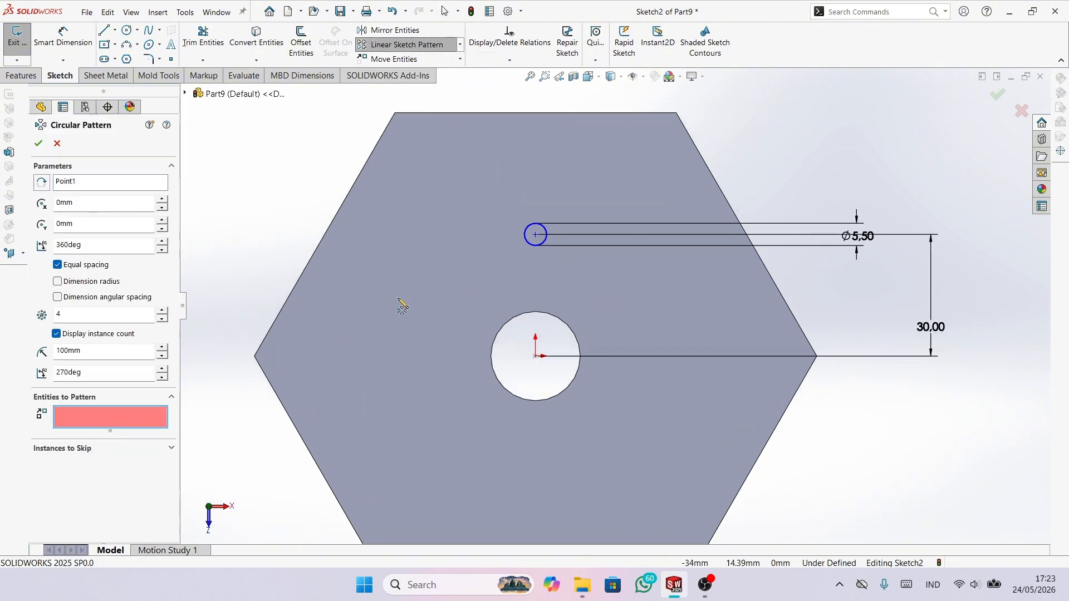
click(526, 238)
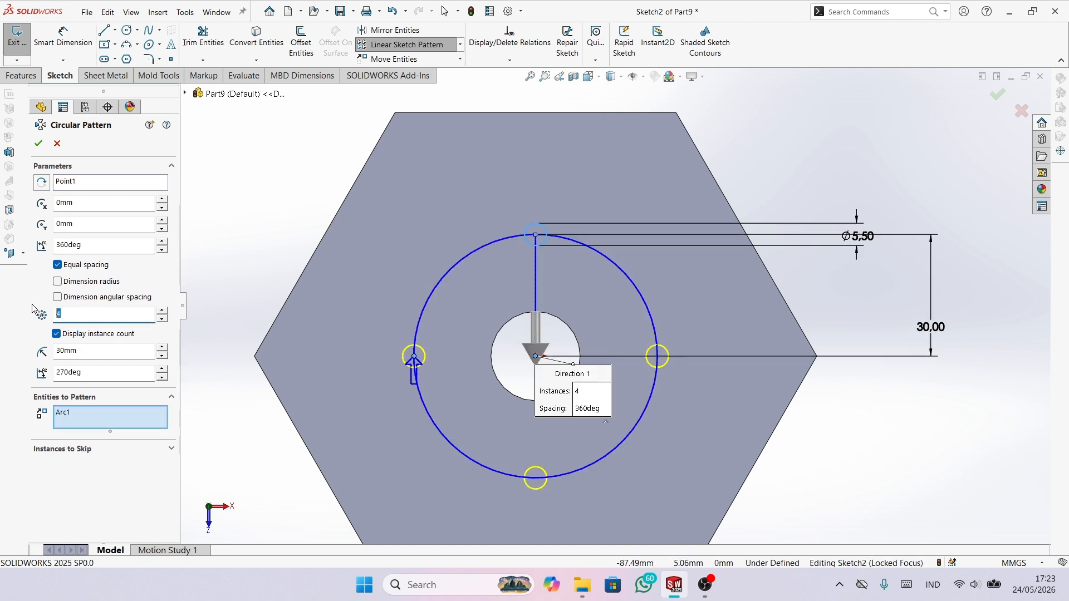
click(38, 143)
Cut the six patterned 5.5 mm circles through the hexagonal plate with Extruded Cut.
click(22, 76)
click(192, 41)
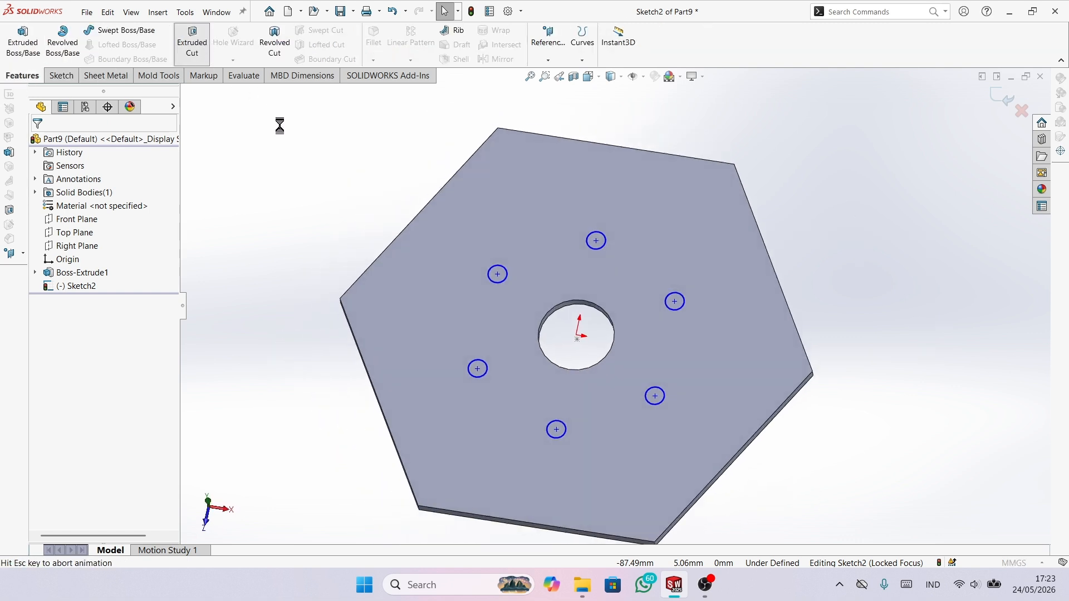
click(39, 144)
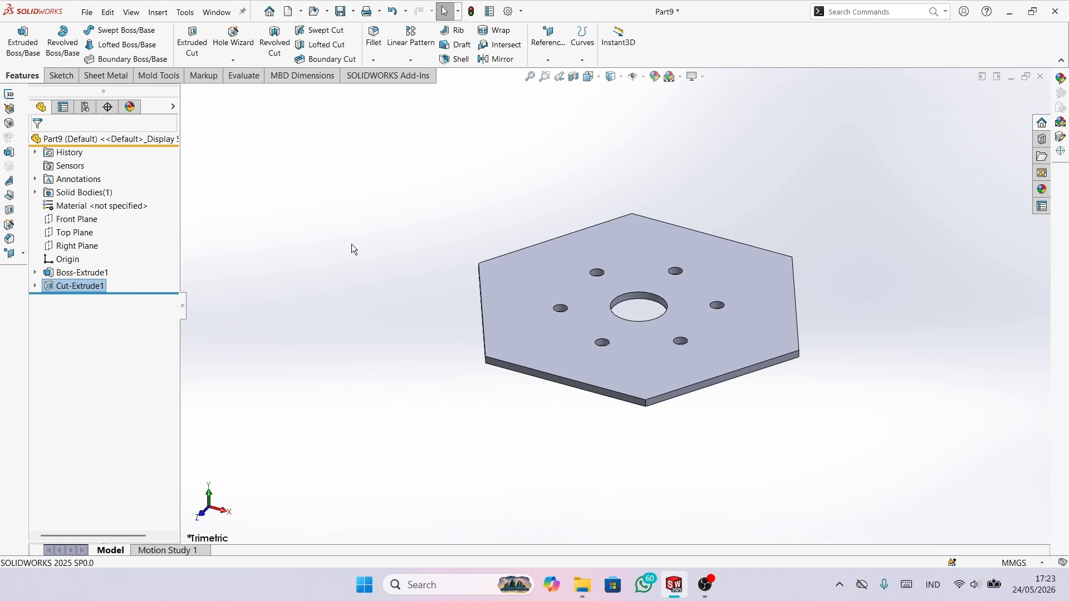
click(352, 248)
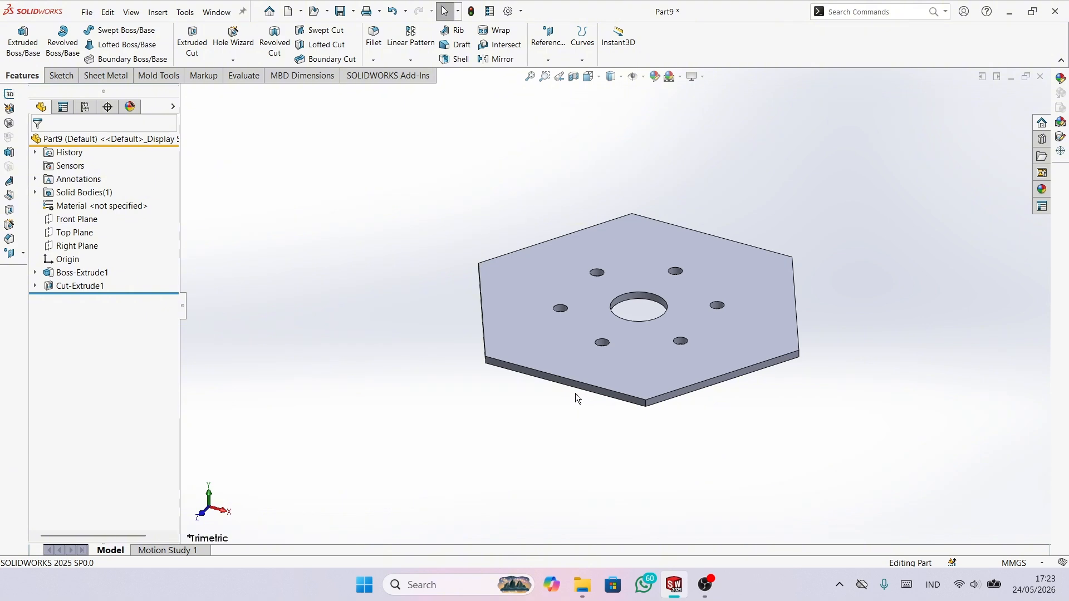
Open the recent document Garden Light Part 3 and activate its configuration 2.
click(269, 12)
scroll(520, 257, down, 1)
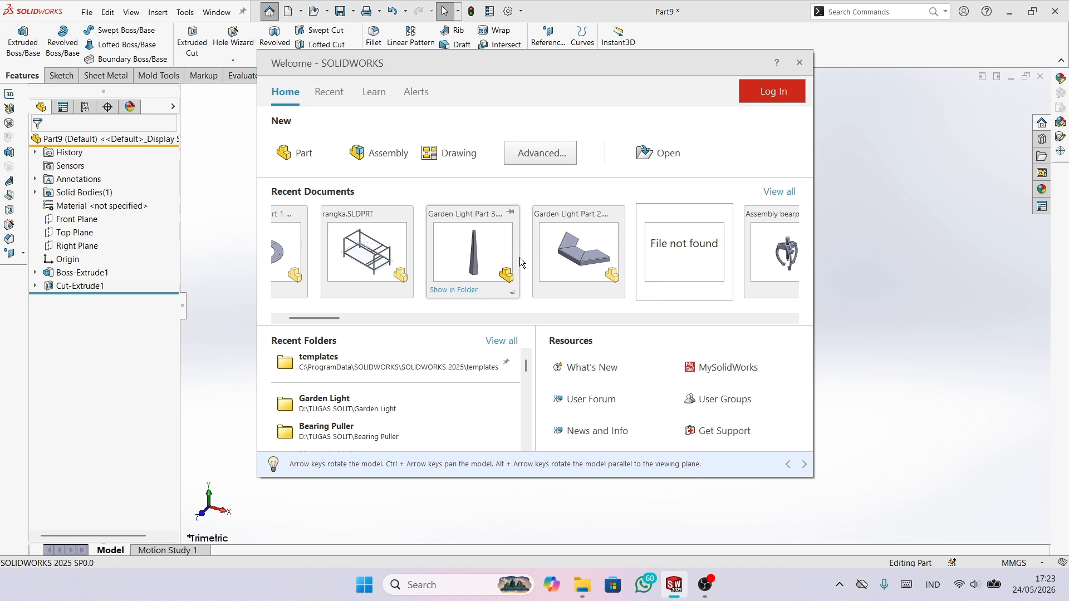
click(474, 248)
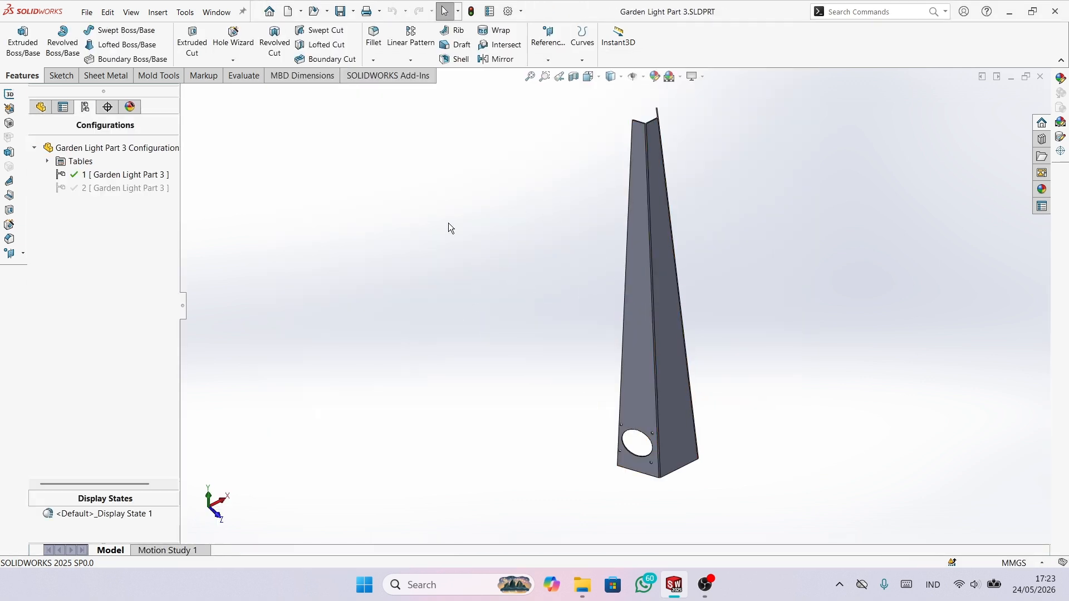
double_click(131, 192)
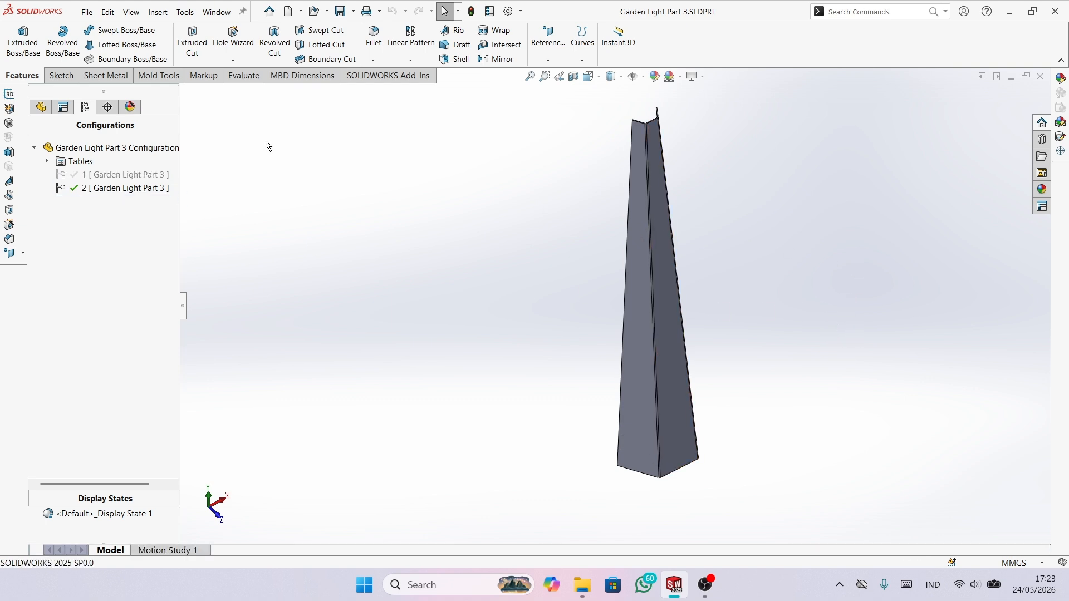
Turn on Show Feature Dimensions for the lofted sheet-metal part's annotations.
click(69, 109)
click(44, 108)
scroll(706, 219, down, 1)
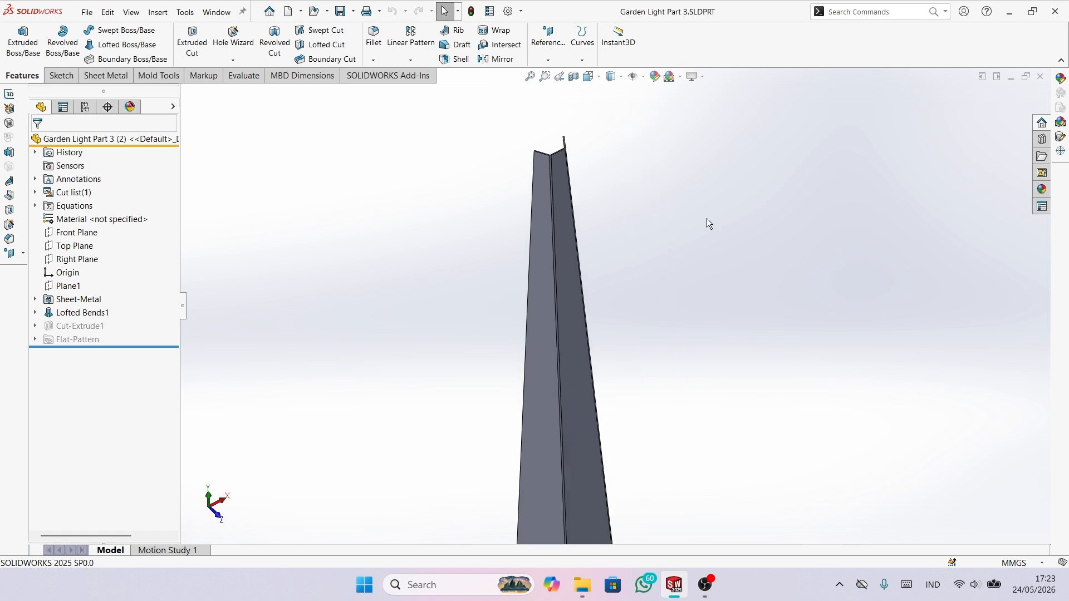
middle_drag(527, 254, 513, 305)
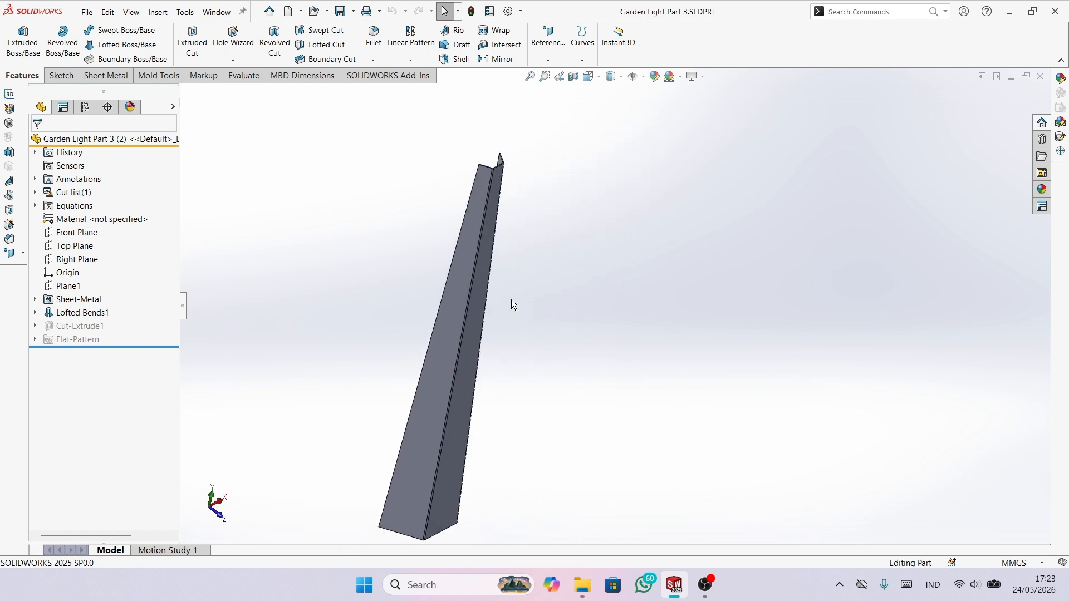
right_click(79, 179)
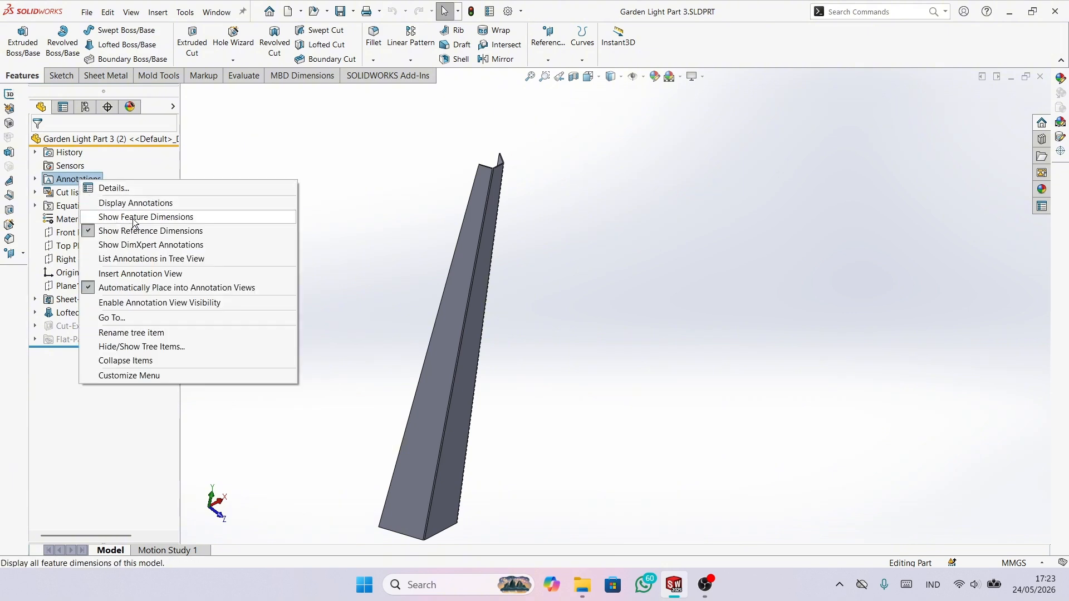
click(129, 217)
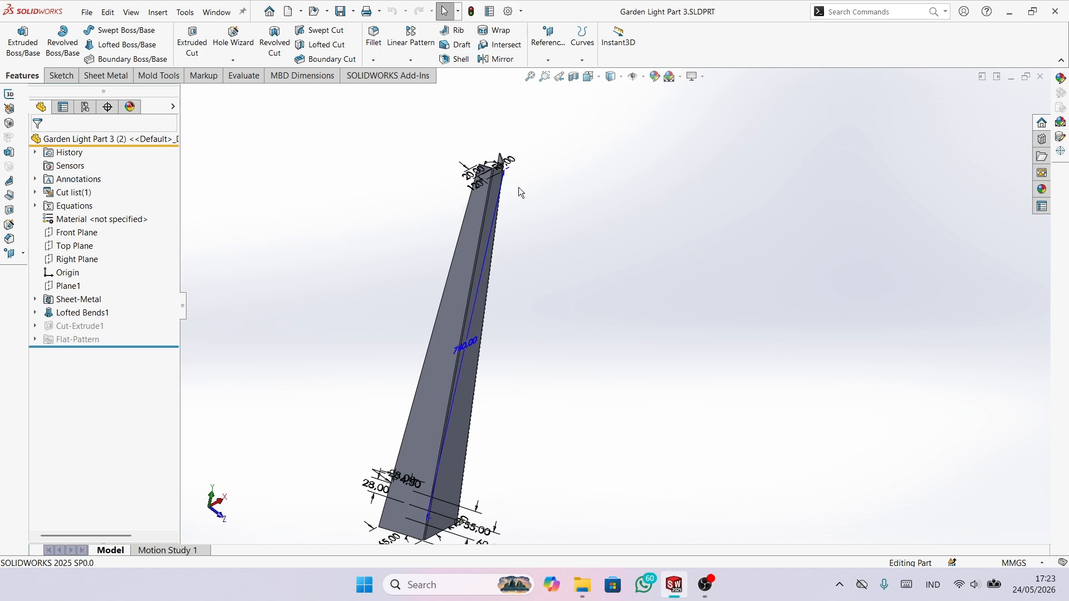
Set the side length D2@Sketch2 of the profile at the part's narrow upper end to 90 mm.
scroll(450, 233, down, 3)
scroll(449, 233, down, 3)
scroll(465, 256, up, 2)
middle_drag(486, 264, 600, 272)
scroll(596, 273, down, 3)
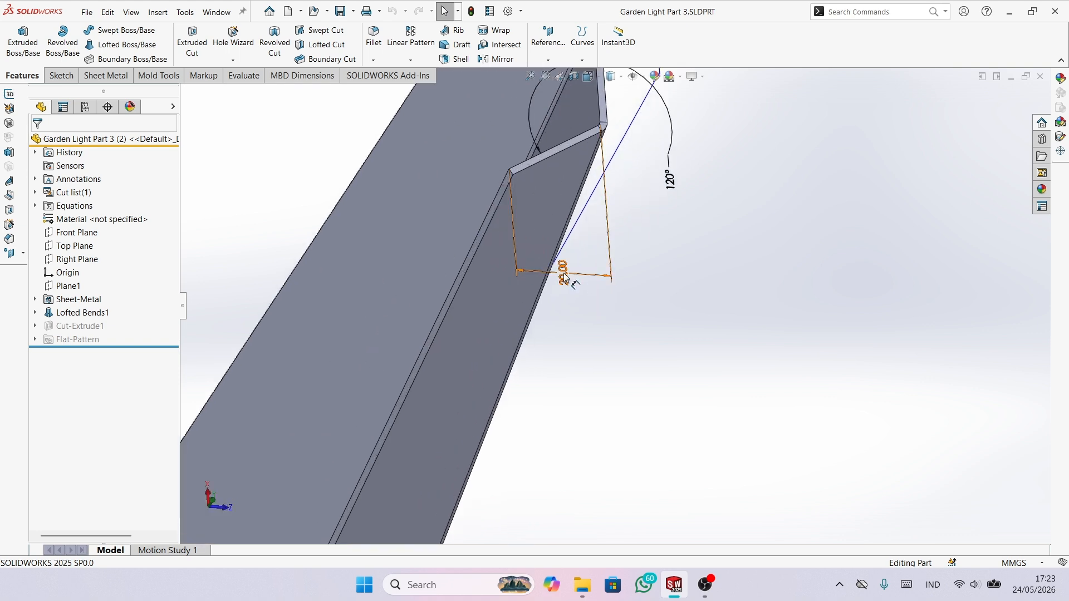
click(564, 279)
double_click(563, 275)
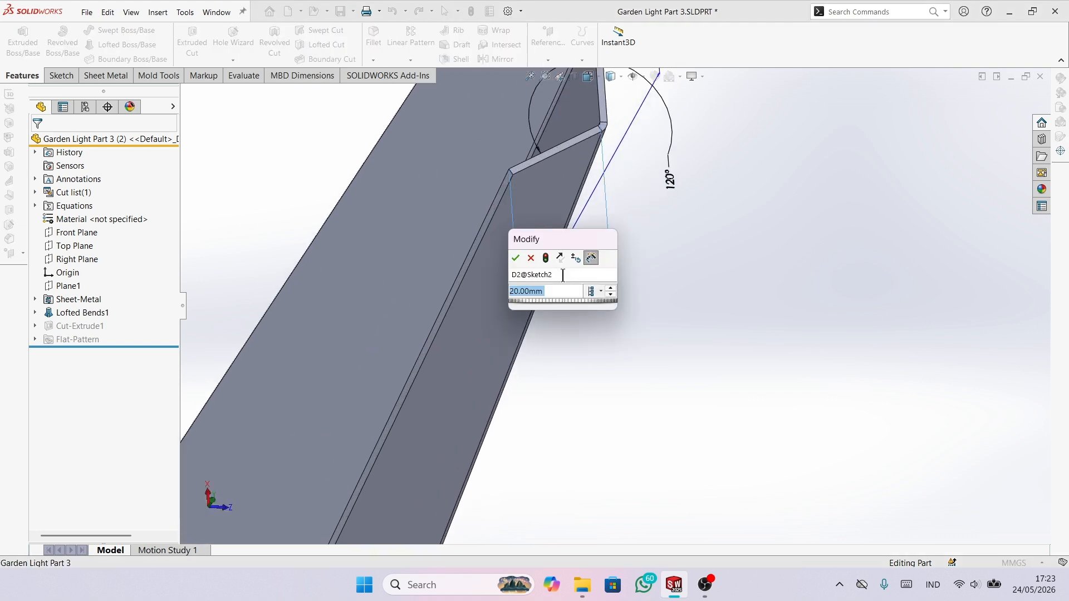
text(0)
key(Return)
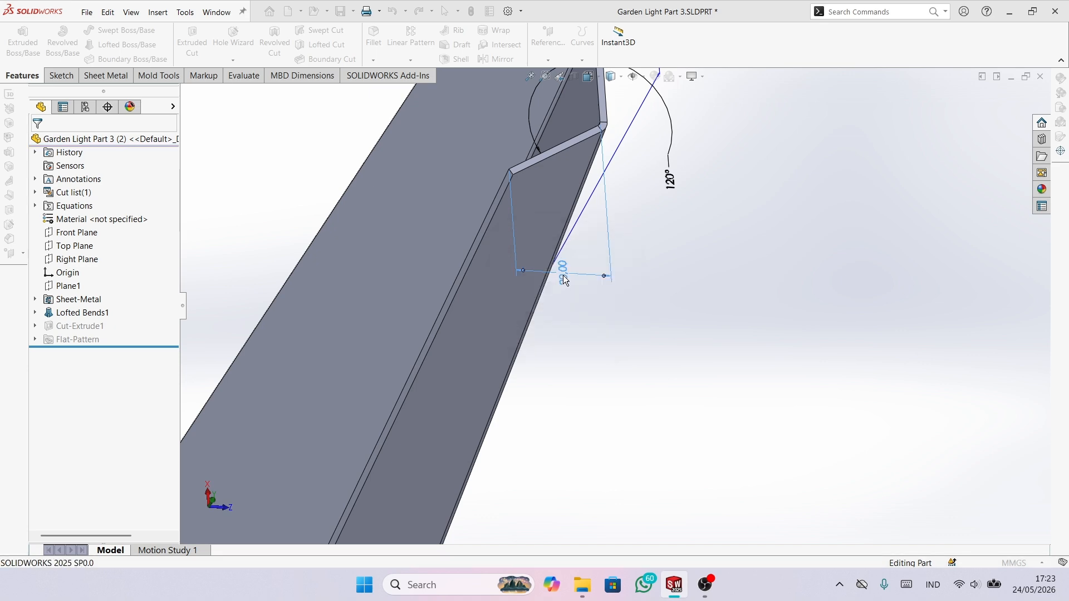
Set the side length D2@Sketch1 of the profile at the part's lower end to 60 mm.
scroll(573, 317, up, 9)
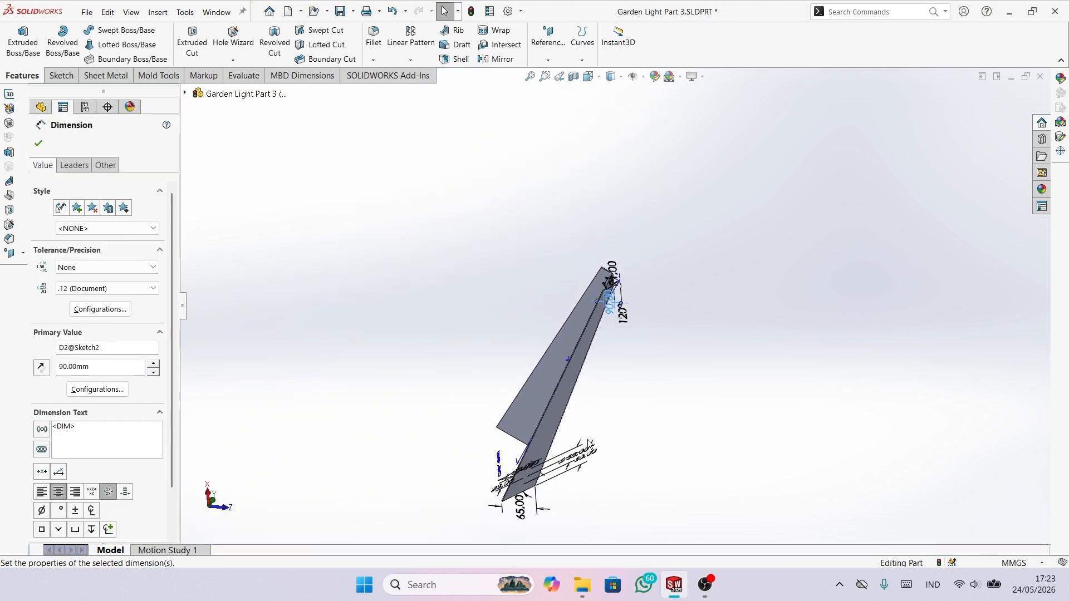
scroll(559, 443, down, 8)
scroll(465, 473, down, 3)
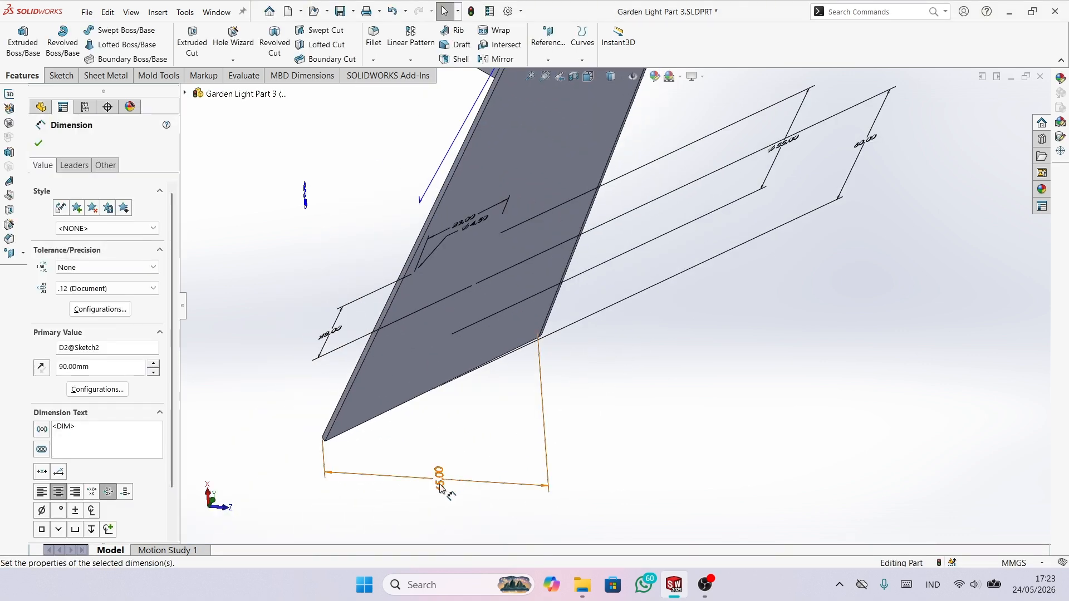
double_click(438, 481)
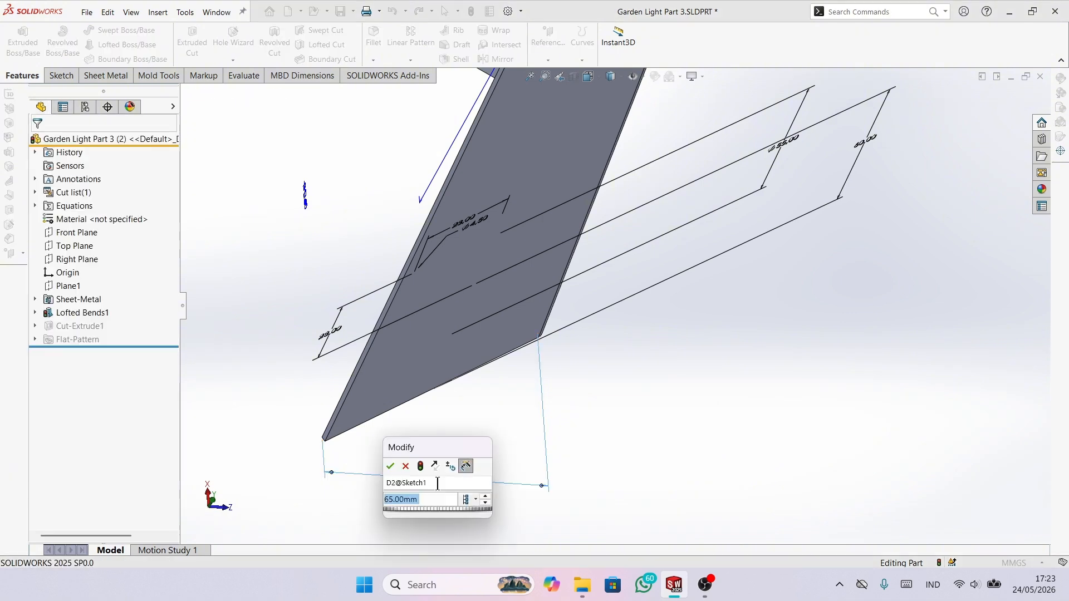
text(60)
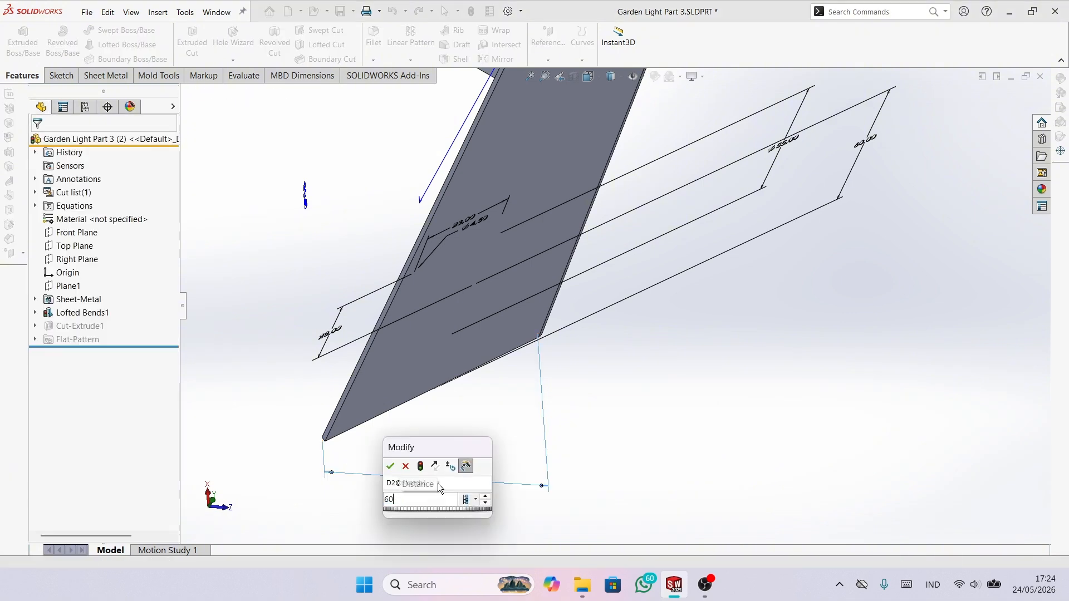
key(Return)
Set the offset of Plane1, which defines the part's height, to 200 mm.
scroll(512, 323, up, 6)
middle_drag(621, 191, 663, 203)
double_click(662, 201)
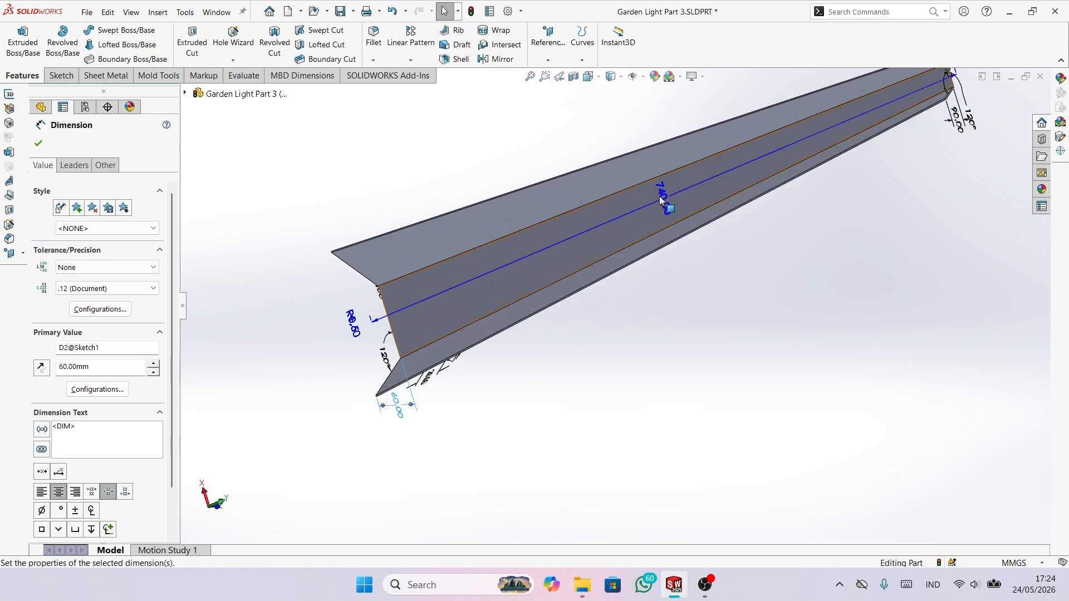
text(200)
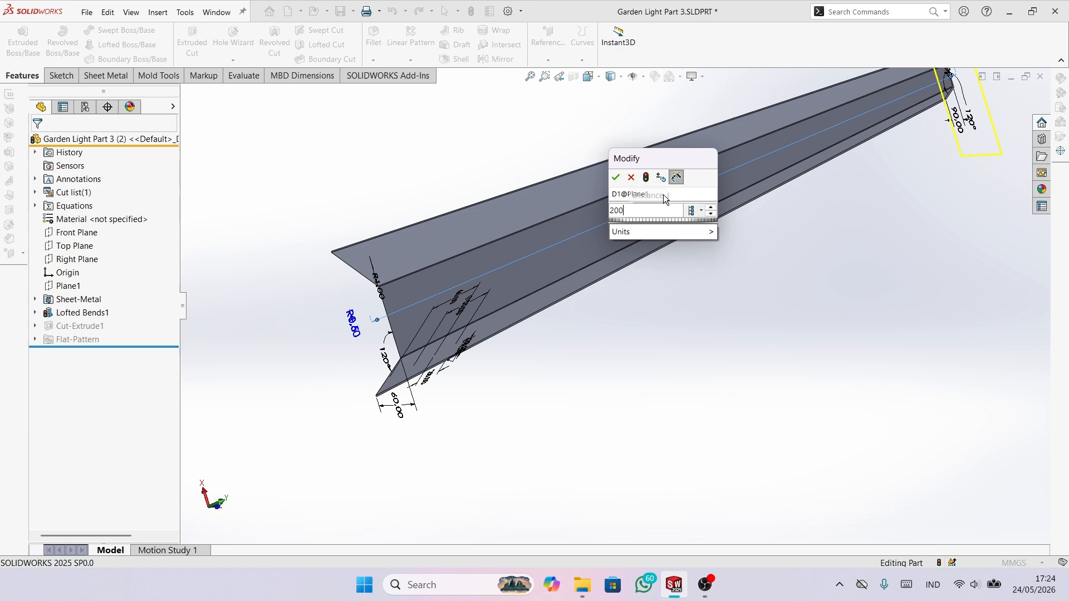
key(Return)
Deselect the height dimension and rebuild the part with the modified dimensions.
middle_drag(656, 208, 696, 198)
scroll(696, 198, up, 2)
scroll(676, 188, down, 4)
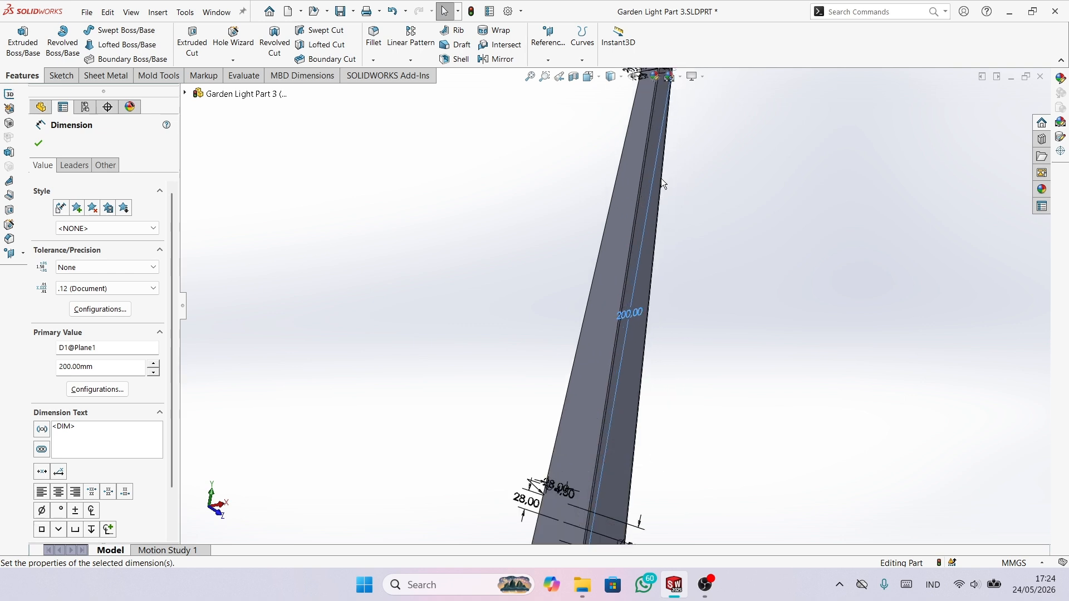
scroll(659, 186, up, 3)
scroll(652, 218, down, 2)
click(710, 256)
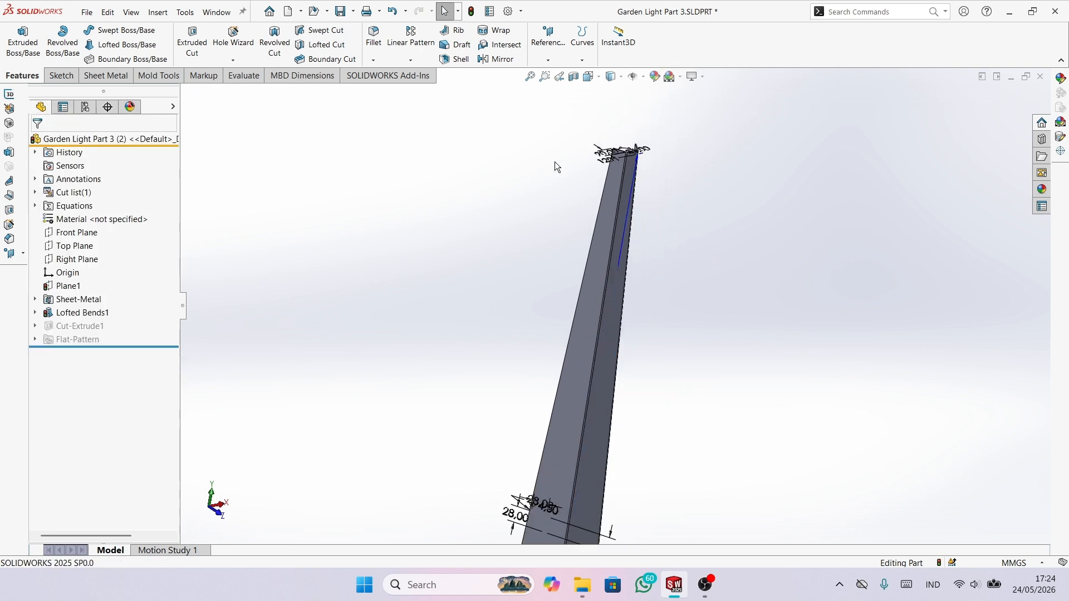
scroll(552, 186, up, 2)
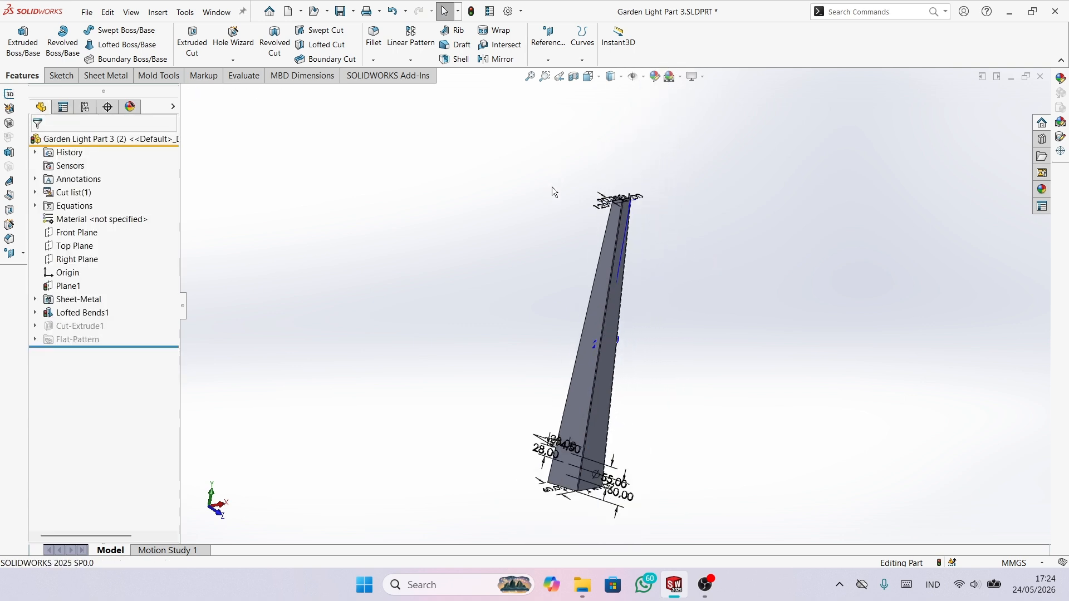
click(472, 12)
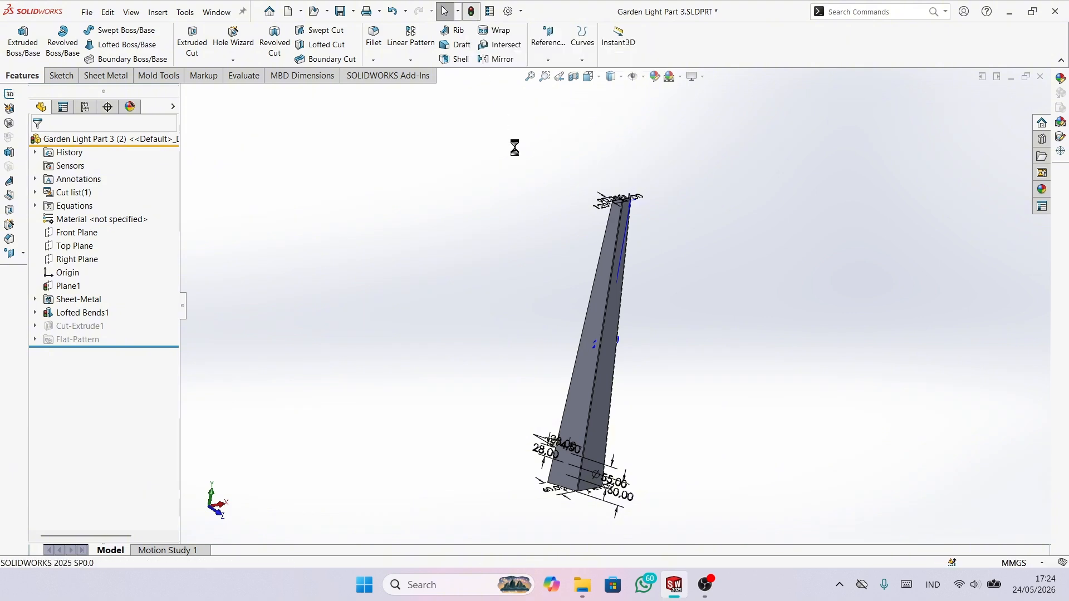
Inspect the rebuilt lofted part and turn off Show Feature Dimensions.
scroll(595, 473, down, 3)
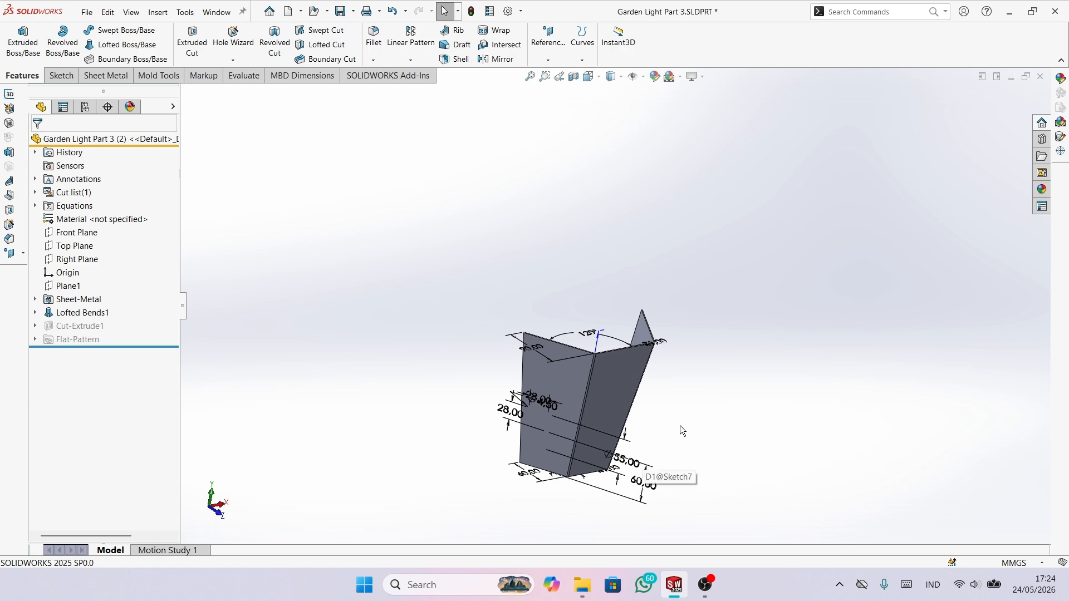
scroll(696, 459, down, 3)
middle_drag(445, 354, 526, 405)
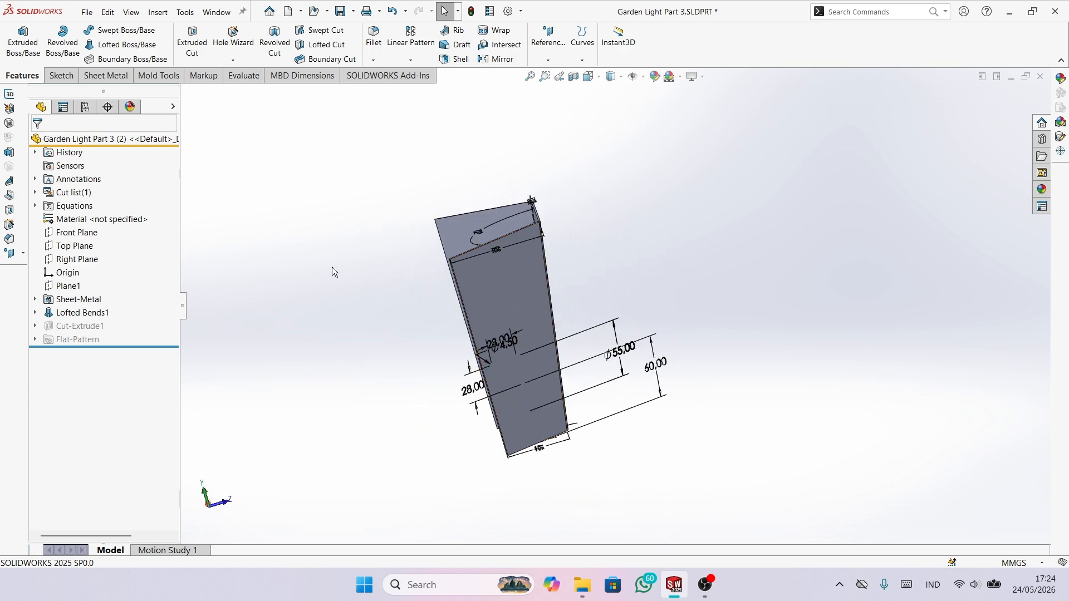
middle_drag(609, 391, 630, 373)
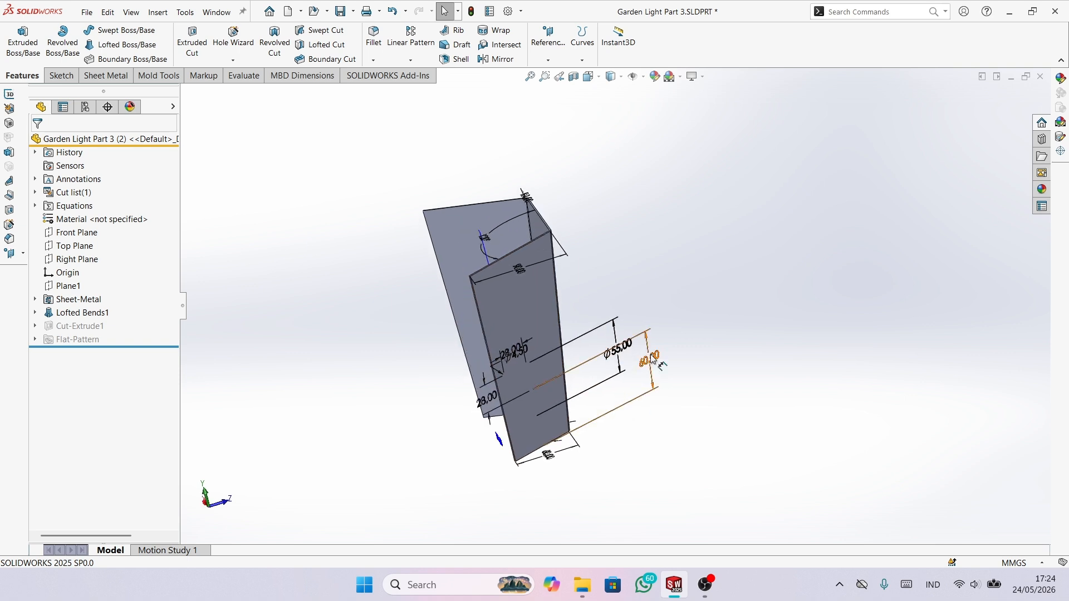
right_click(90, 186)
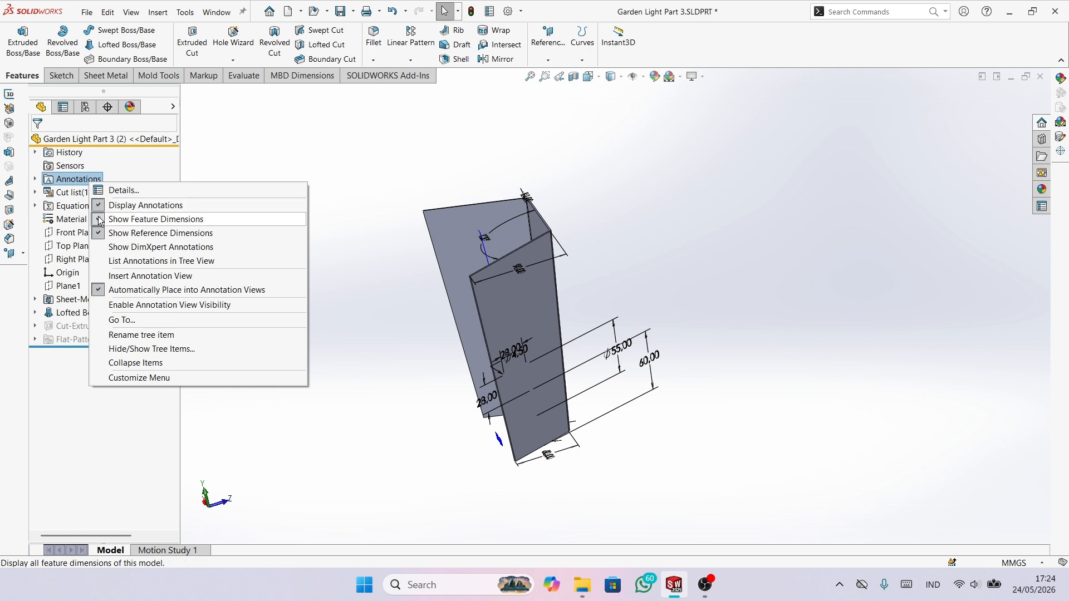
click(117, 223)
click(306, 244)
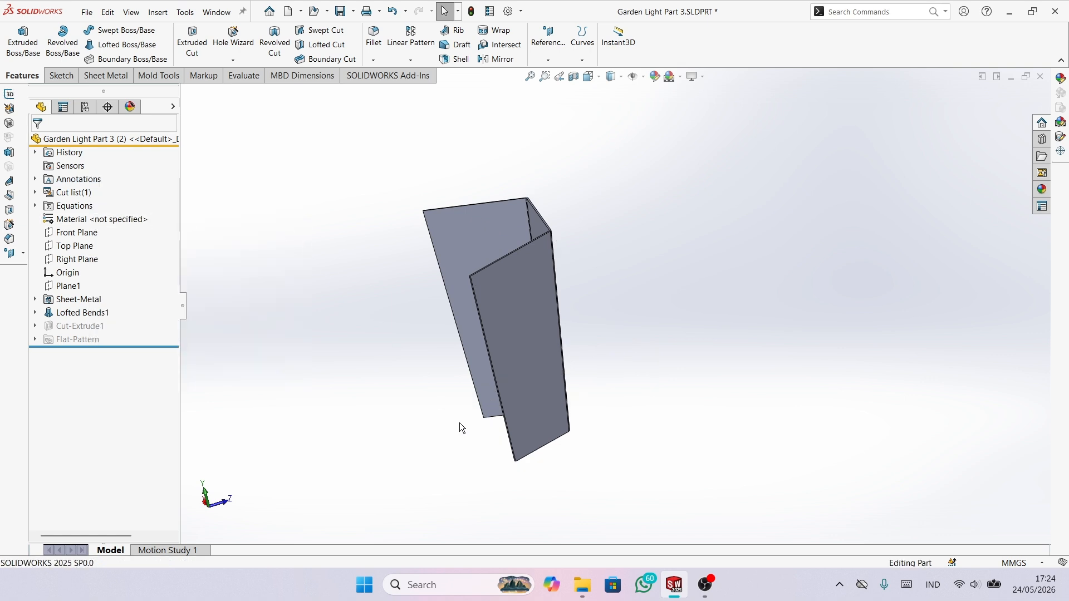
Start a sketch on the outer side panel's flat face and offset its four edges inward by 15 mm.
middle_drag(625, 419, 616, 415)
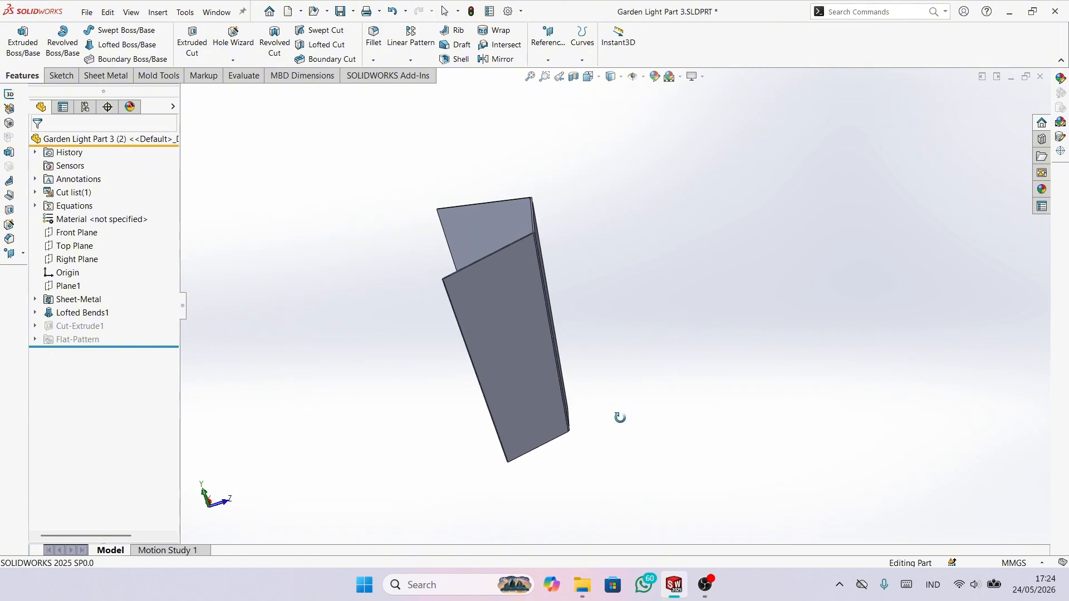
click(525, 361)
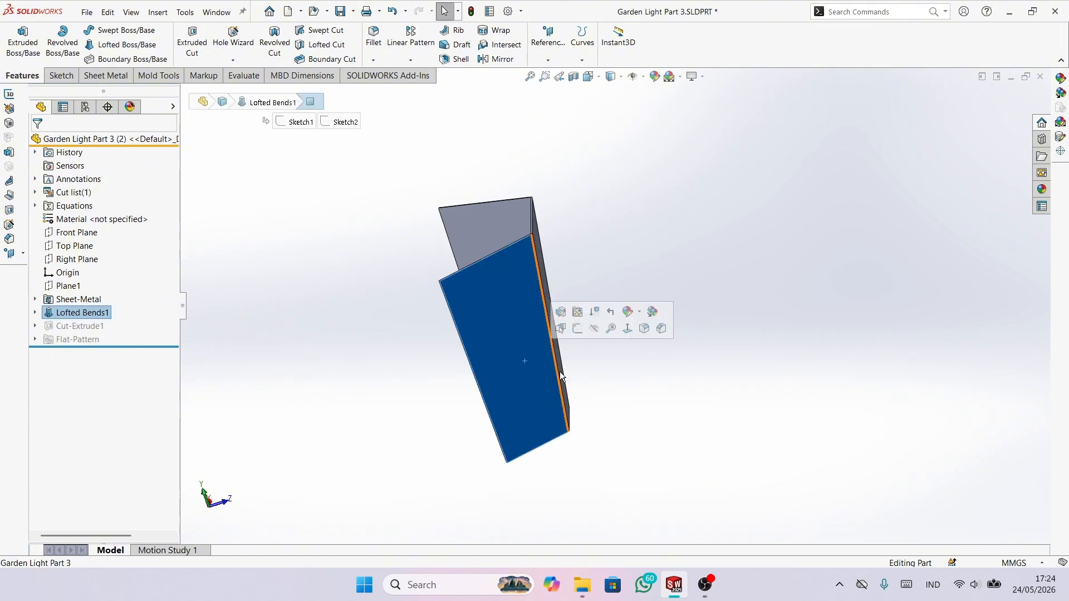
click(578, 328)
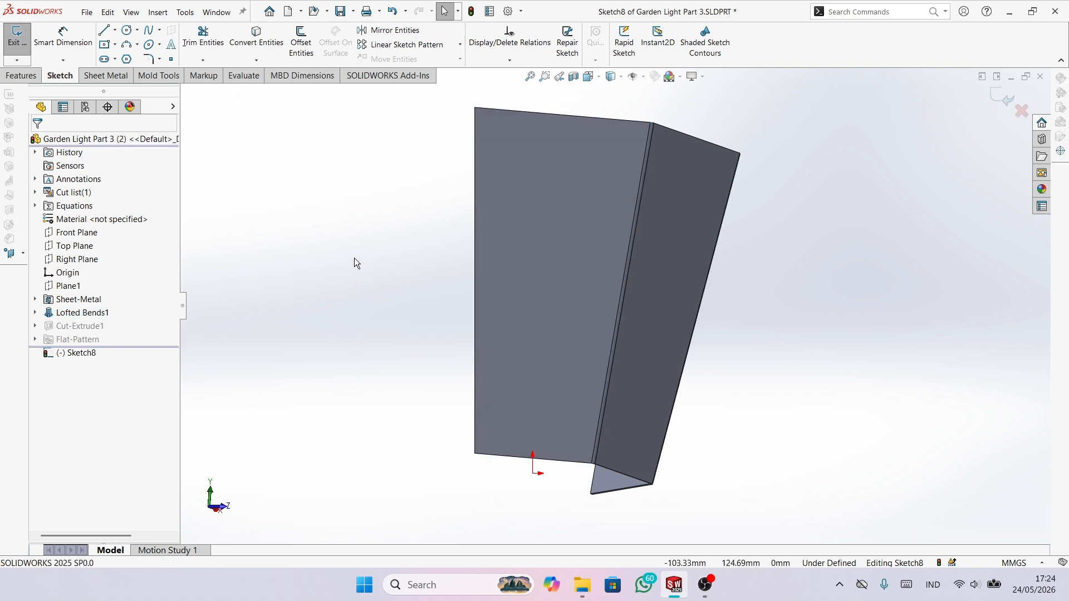
click(302, 42)
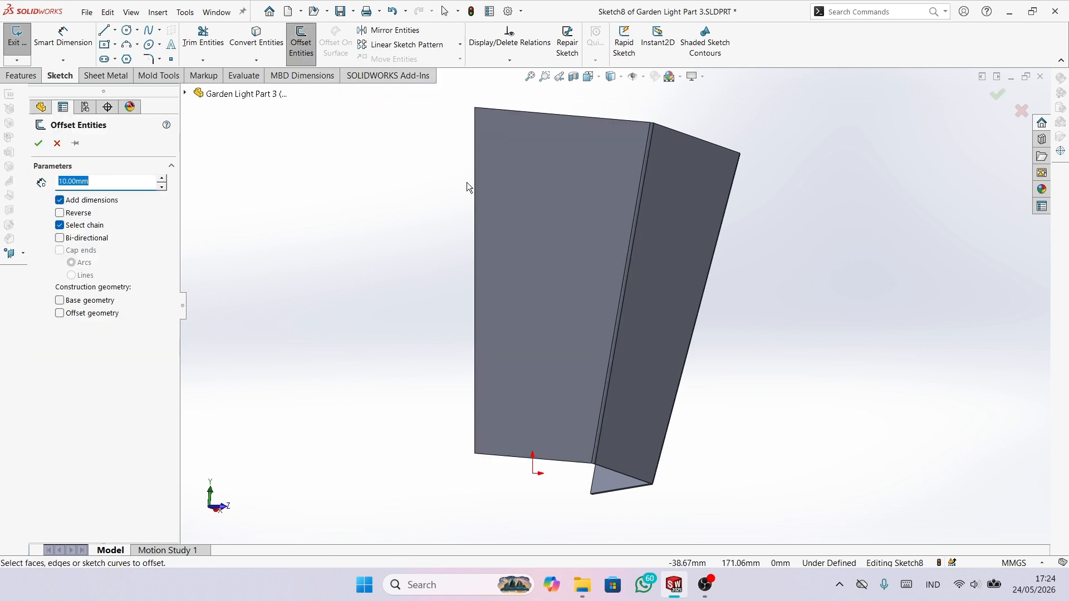
click(476, 199)
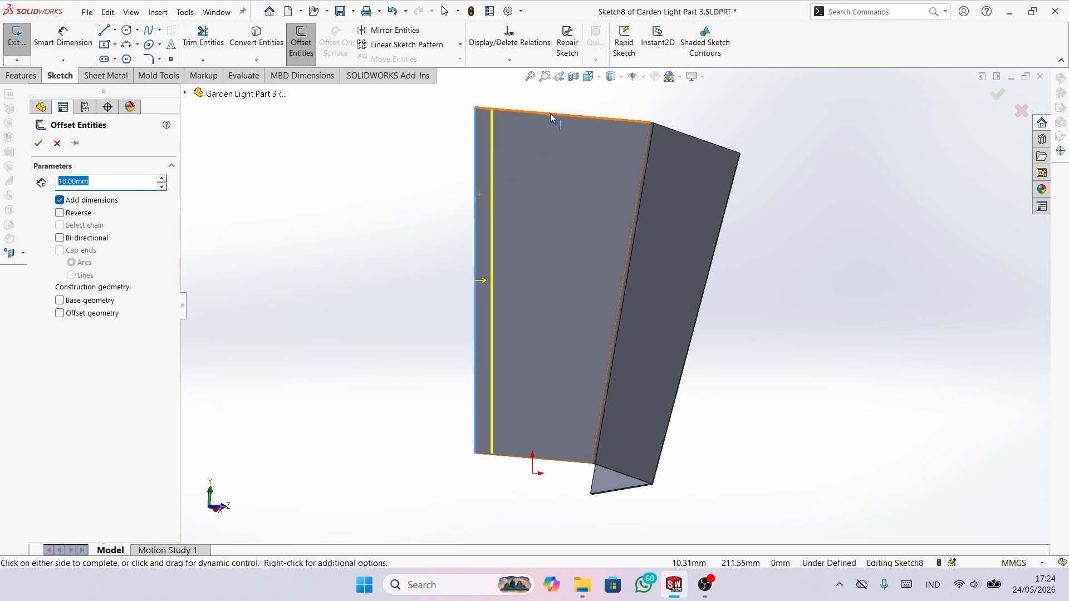
click(642, 173)
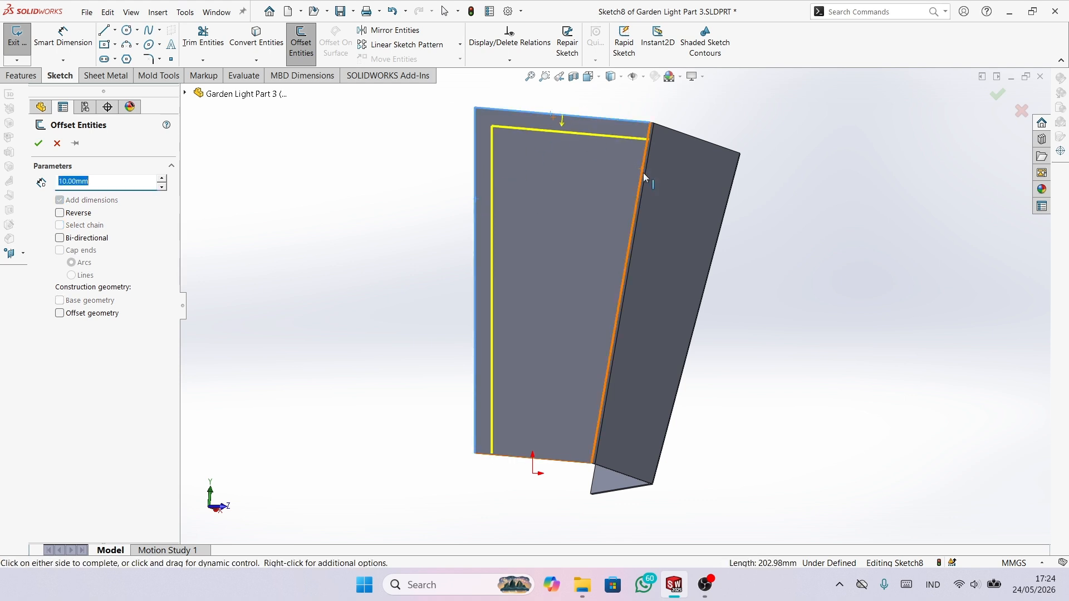
click(513, 448)
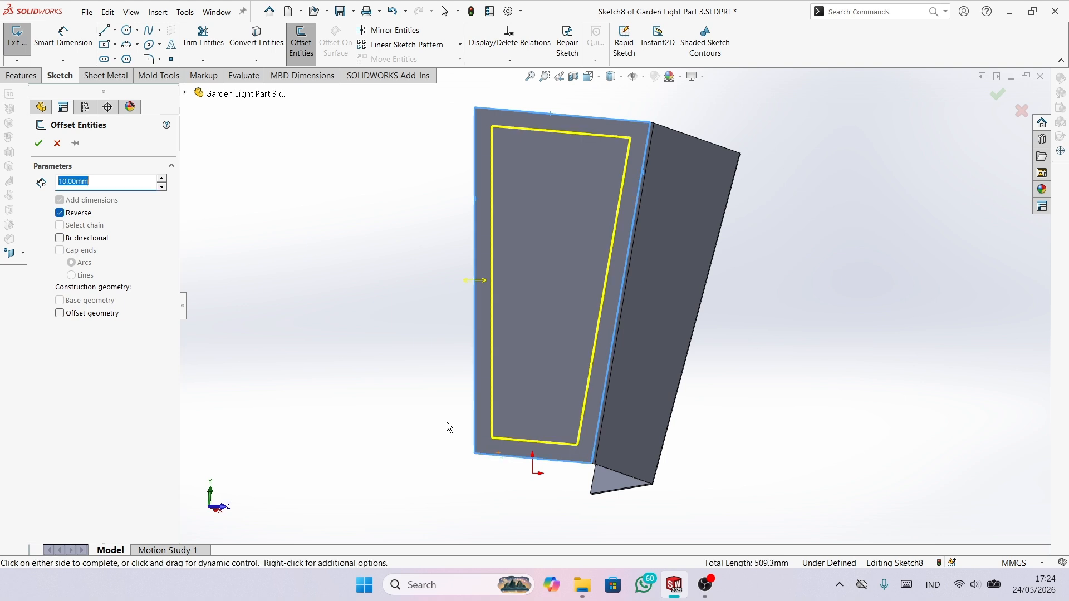
drag(122, 187, 64, 182)
text(15)
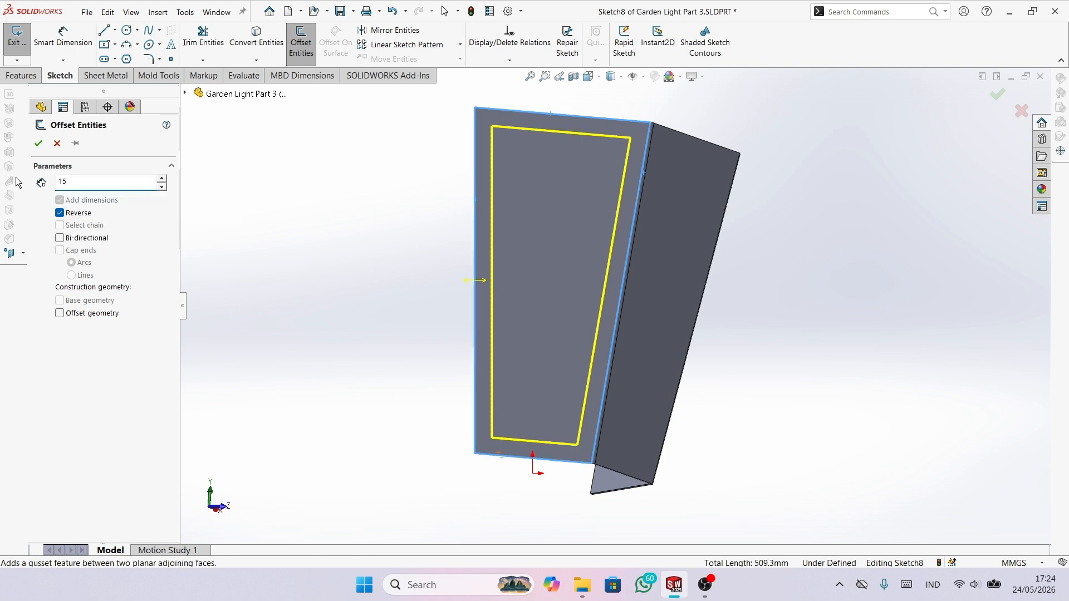
key(Return)
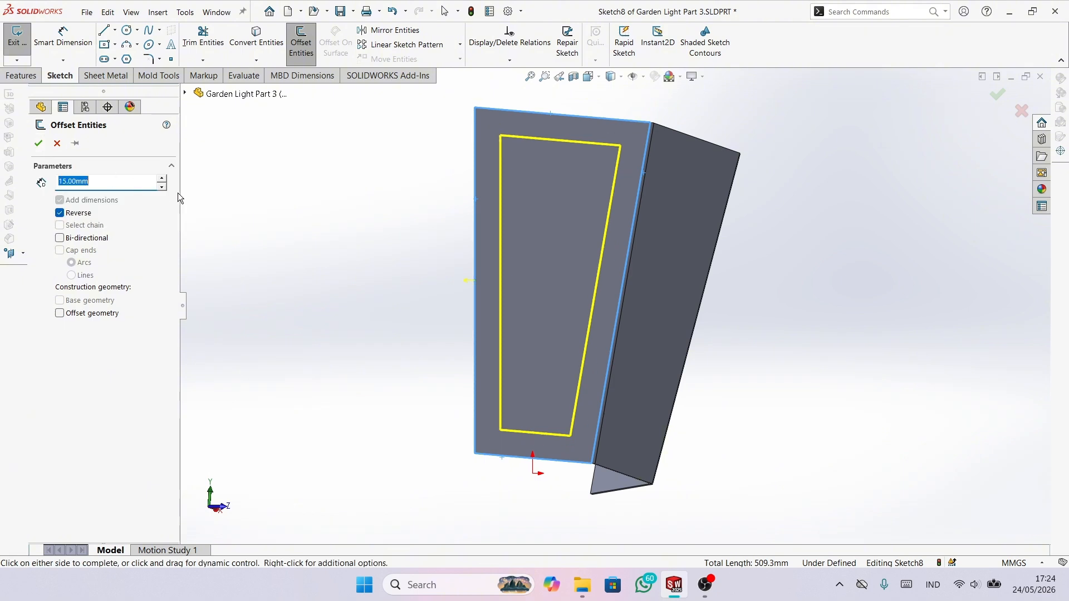
click(42, 146)
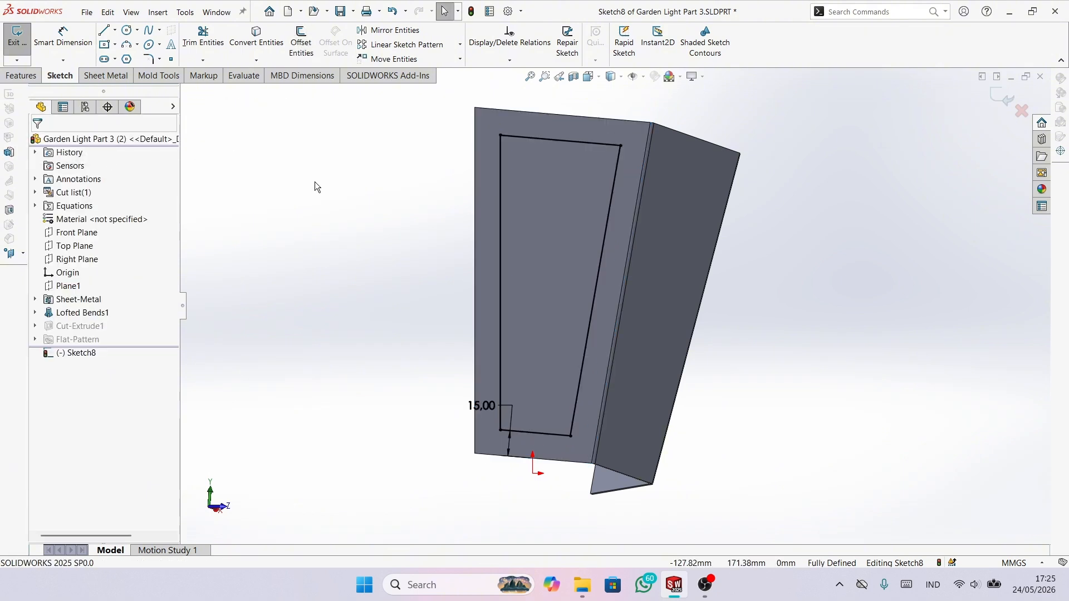
Round all four corners of the side panel's offset outline with 5 mm sketch fillets.
click(148, 58)
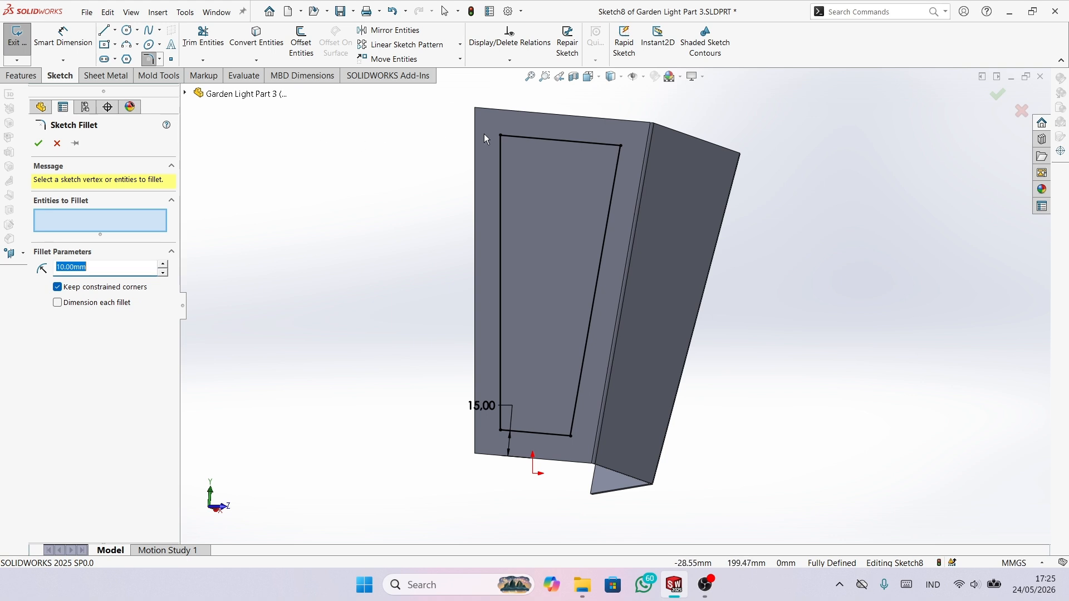
click(500, 136)
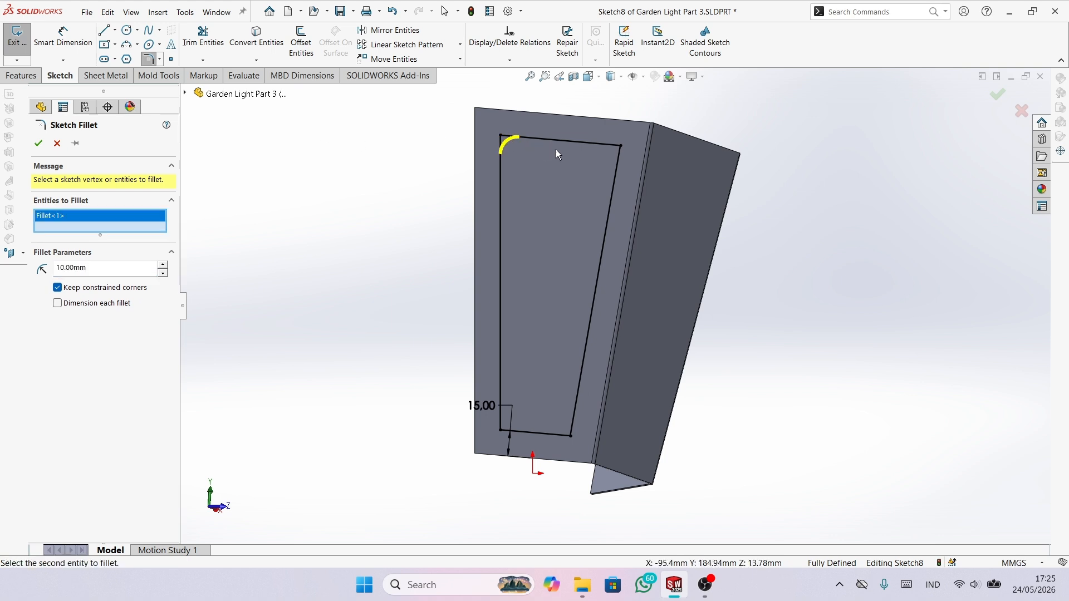
click(622, 148)
click(565, 435)
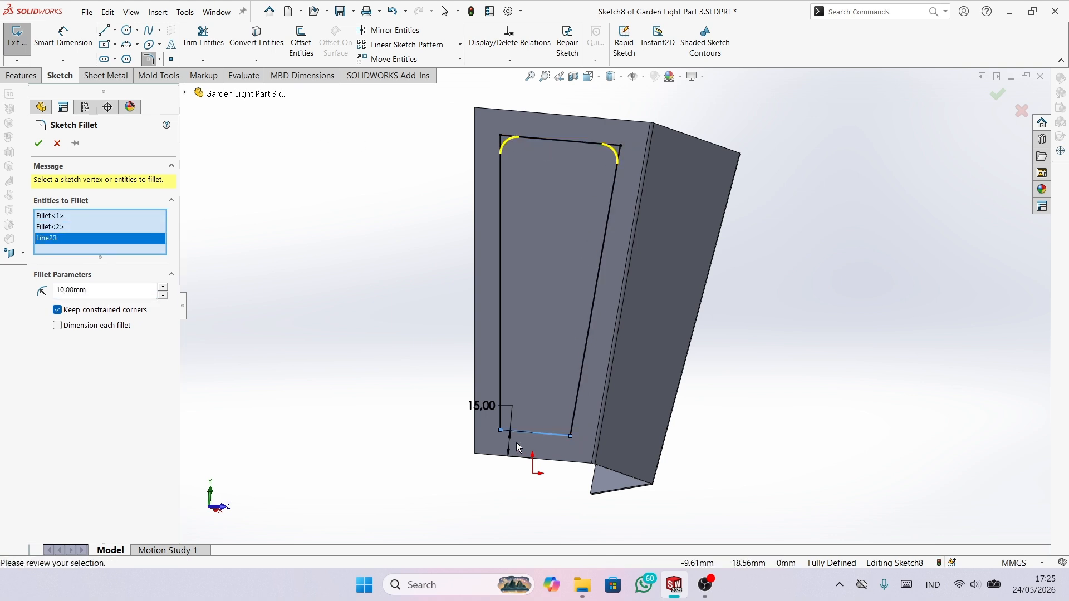
right_click(58, 243)
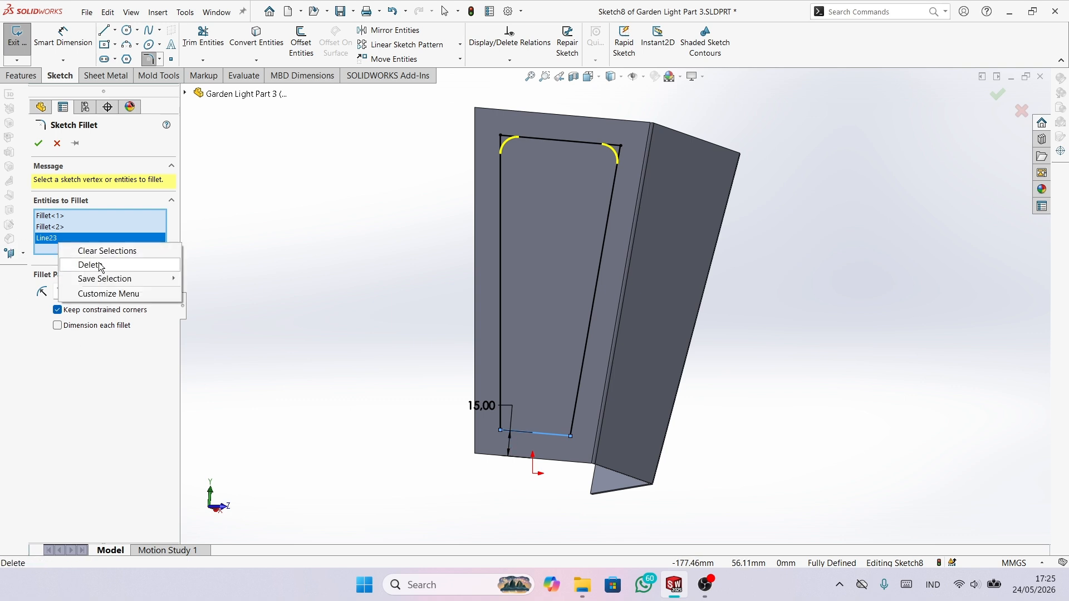
click(85, 263)
click(569, 435)
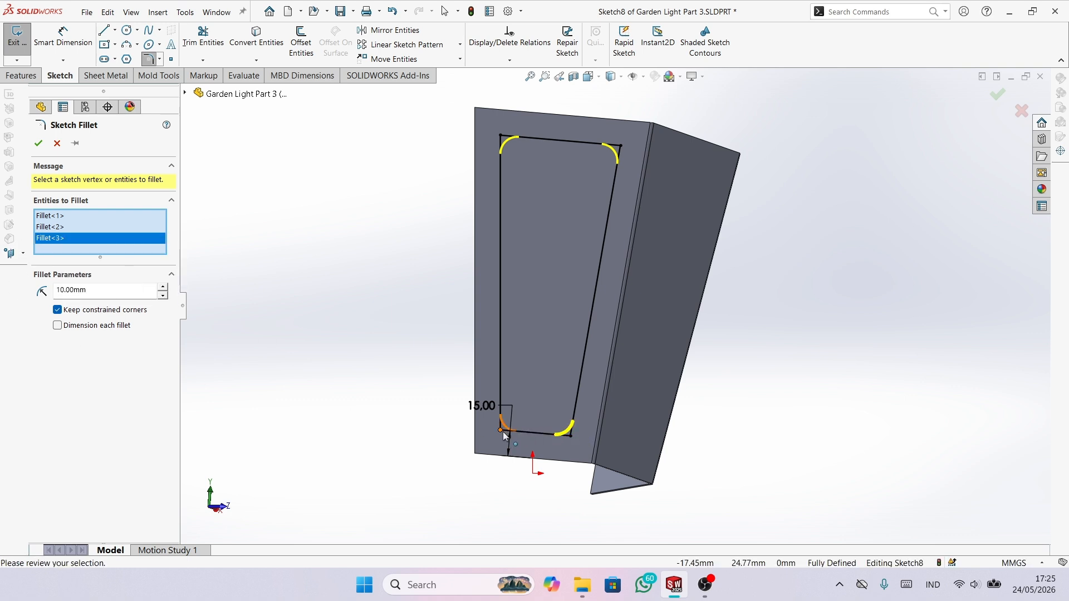
click(500, 431)
drag(104, 301, 59, 301)
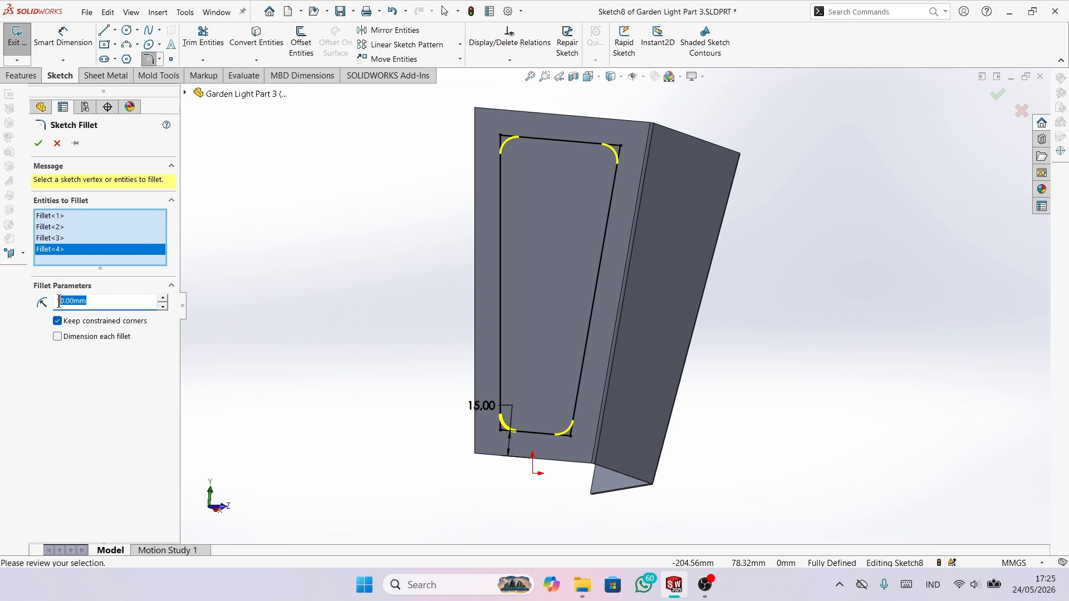
text(5)
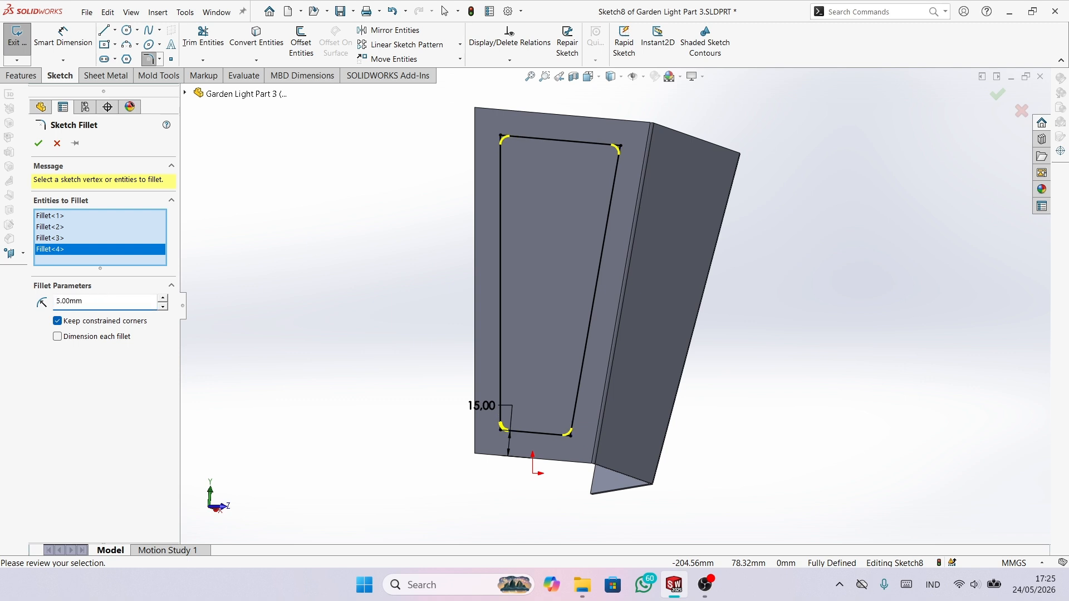
key(Return)
Cut the rounded outline through the side panel with a 10 mm blind Extruded Cut, keeping Normal cut enabled.
click(22, 78)
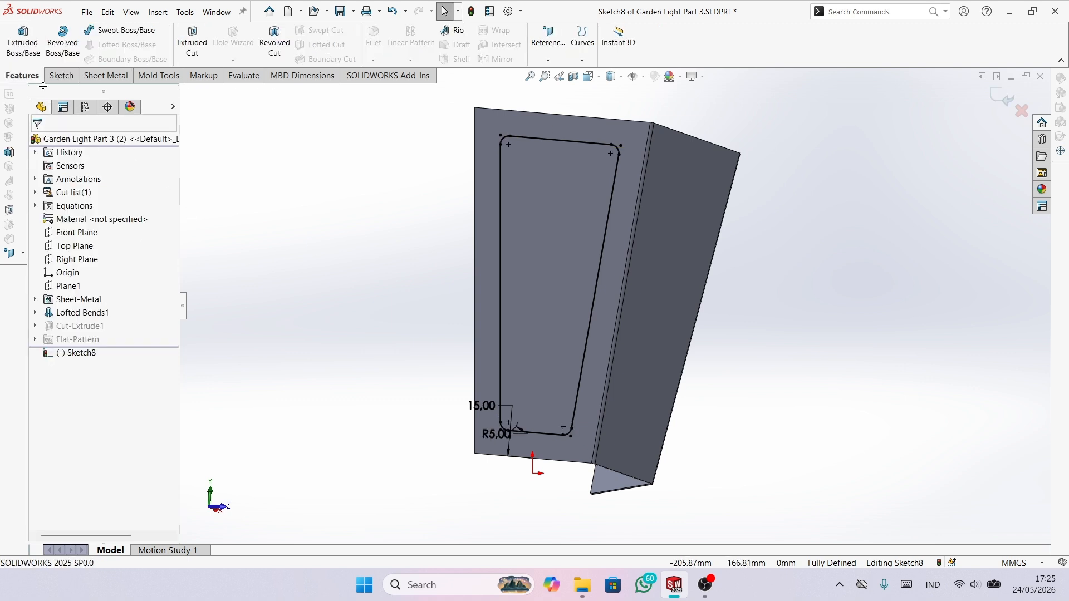
click(192, 42)
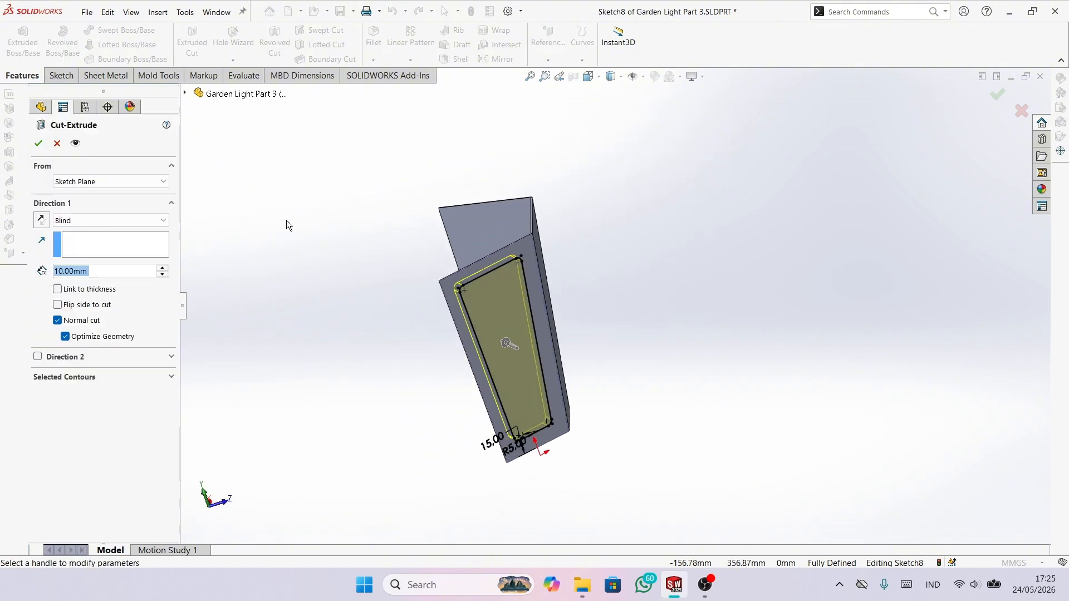
click(39, 144)
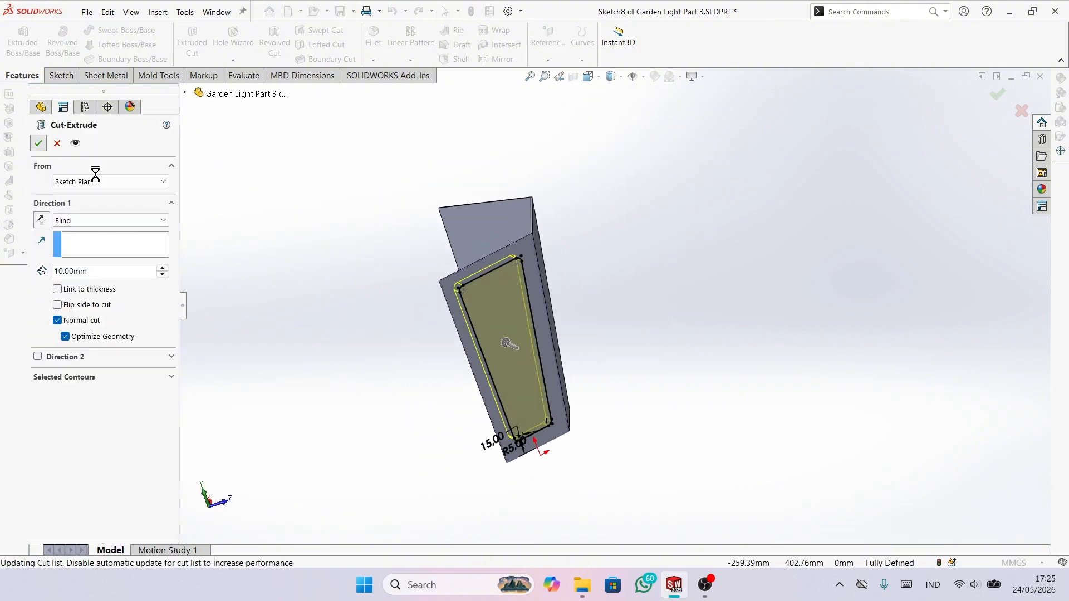
Start a sketch on the middle panel's face and offset its four edges inward by 15 mm.
middle_drag(521, 384, 435, 545)
click(523, 329)
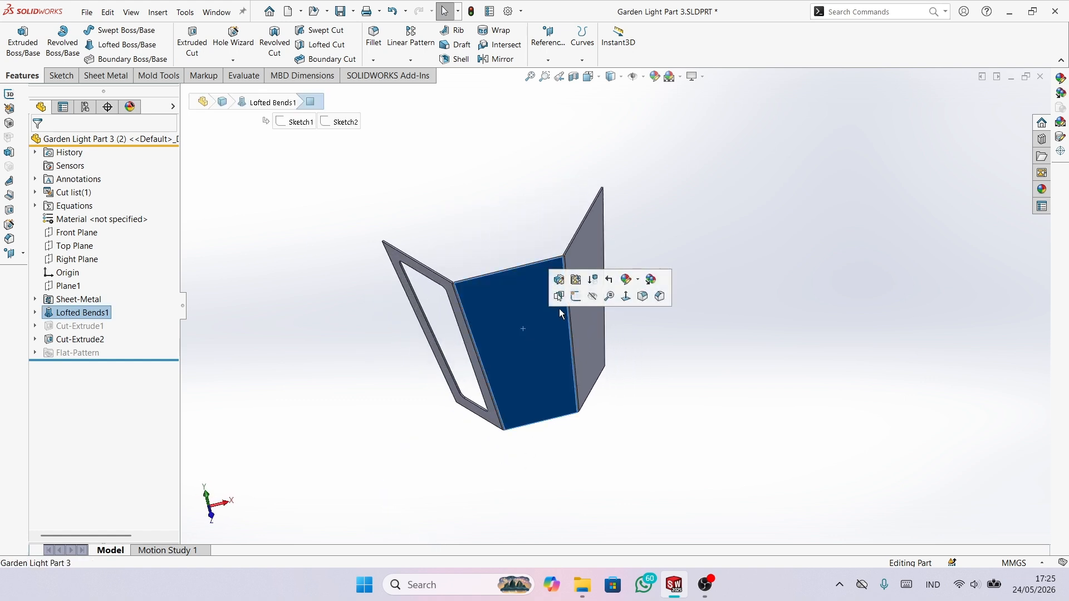
click(579, 297)
click(276, 208)
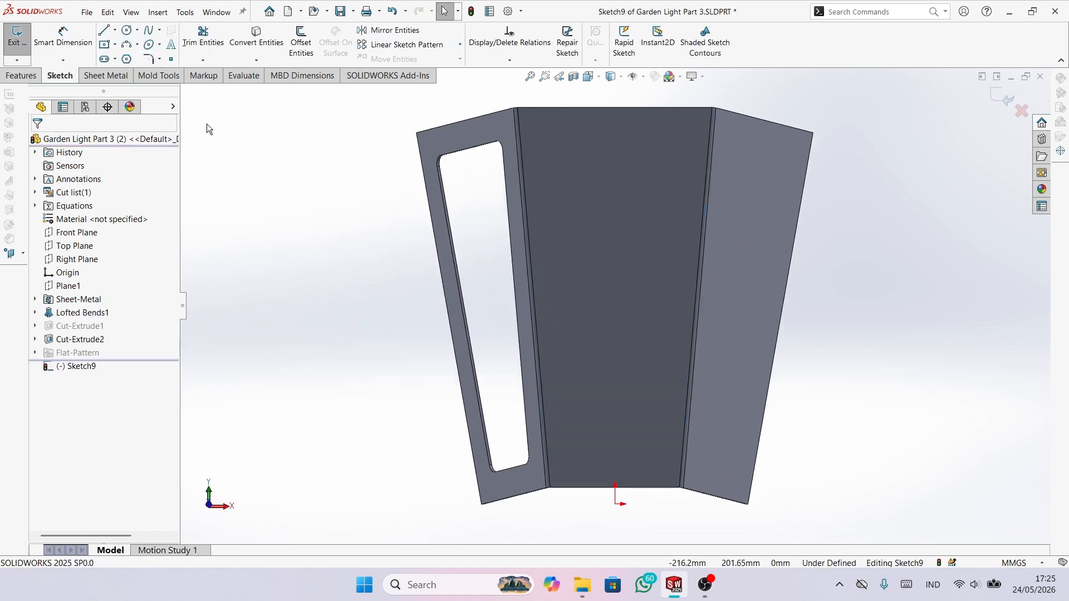
click(295, 49)
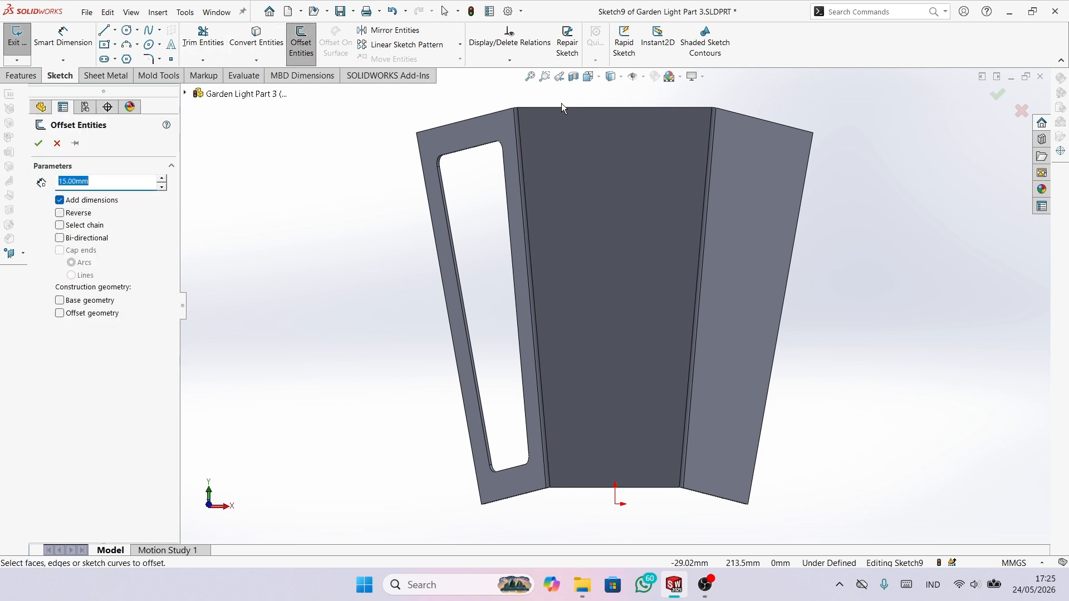
click(573, 111)
click(525, 164)
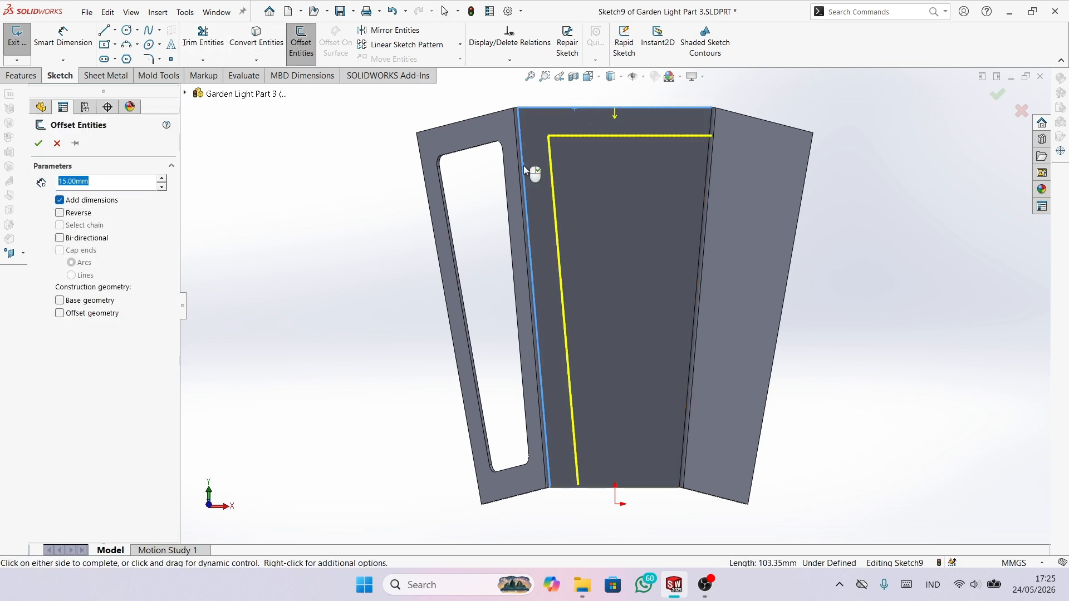
click(702, 222)
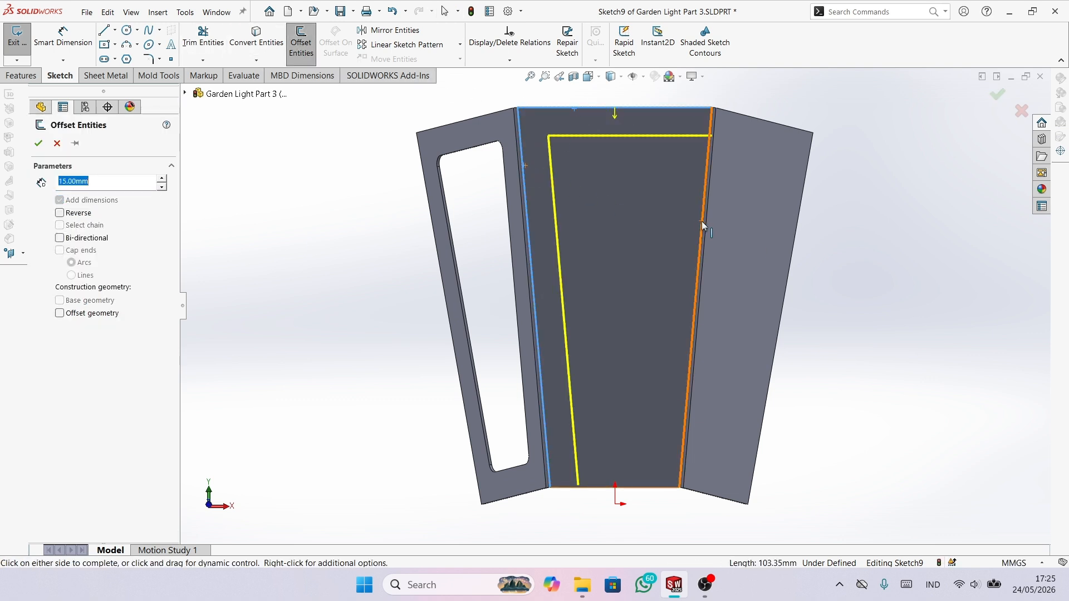
click(640, 485)
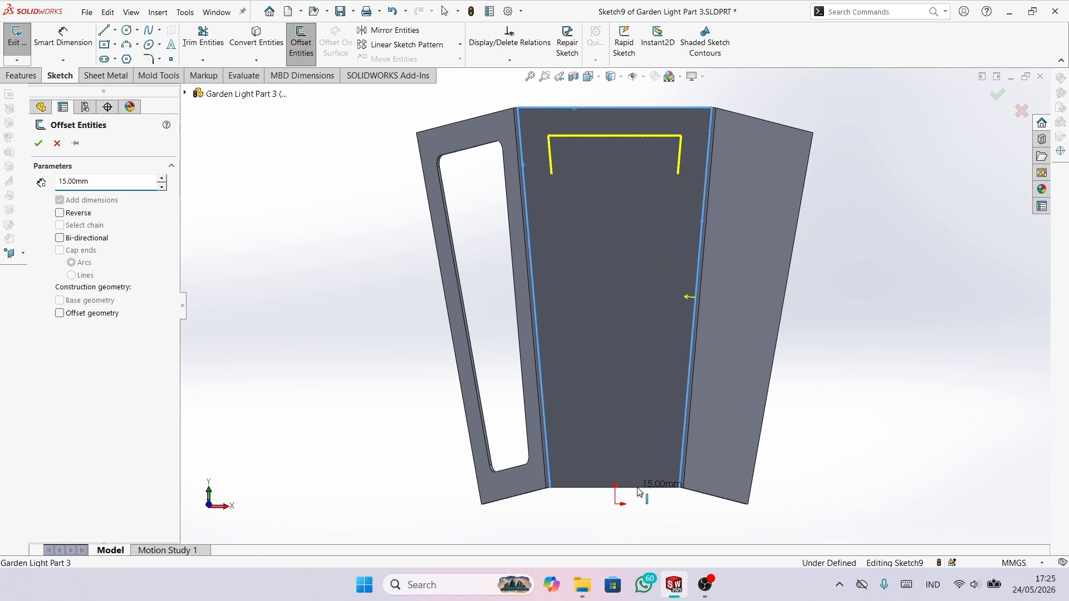
click(38, 144)
Apply 5 mm sketch fillets to the four corners of the middle panel's offset outline.
click(148, 59)
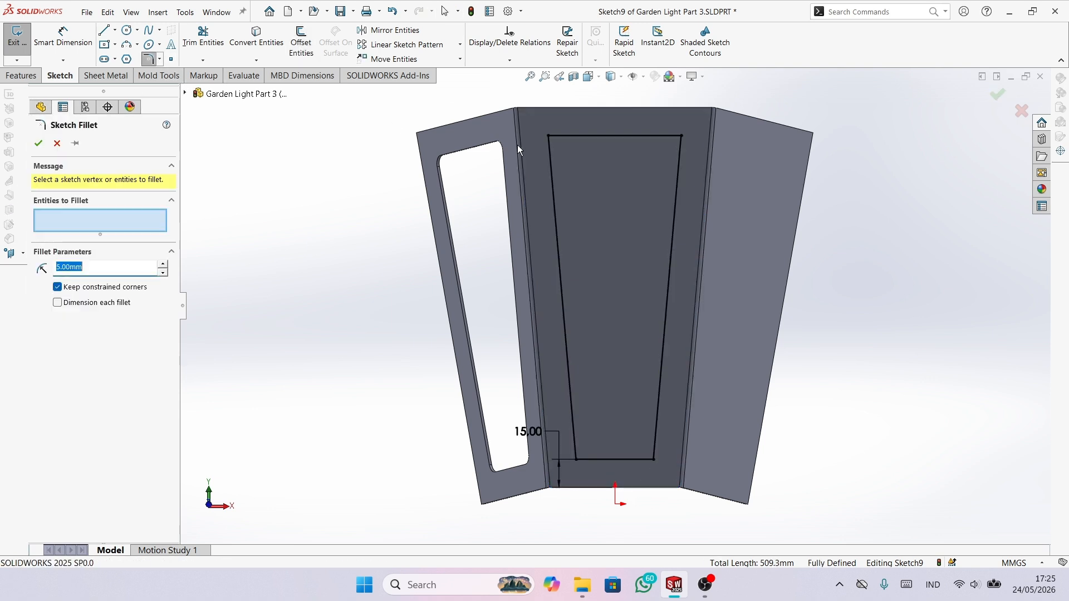
click(548, 138)
click(680, 137)
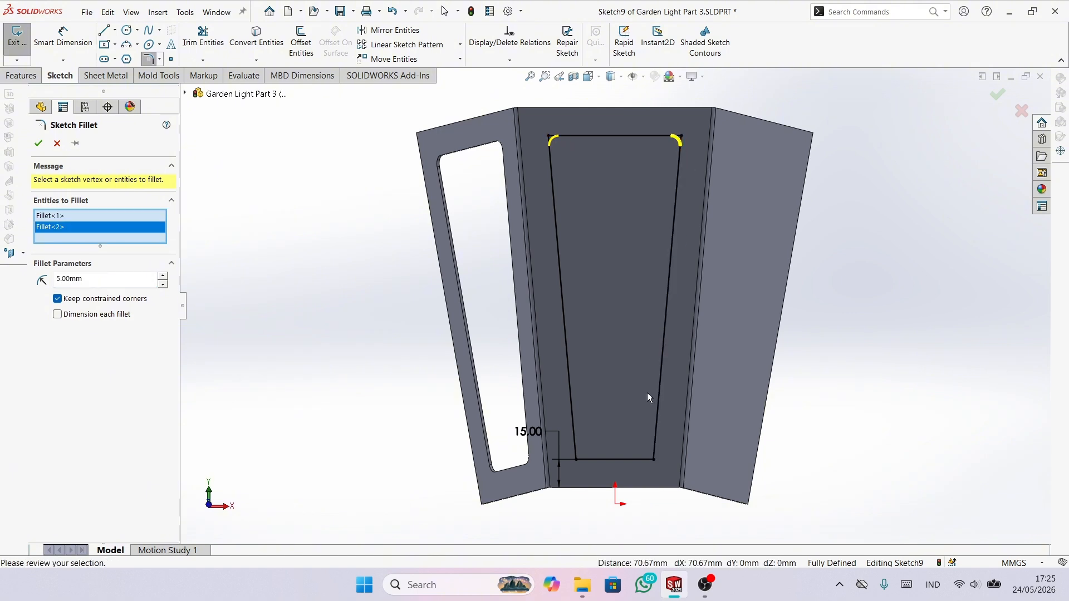
click(654, 460)
click(579, 460)
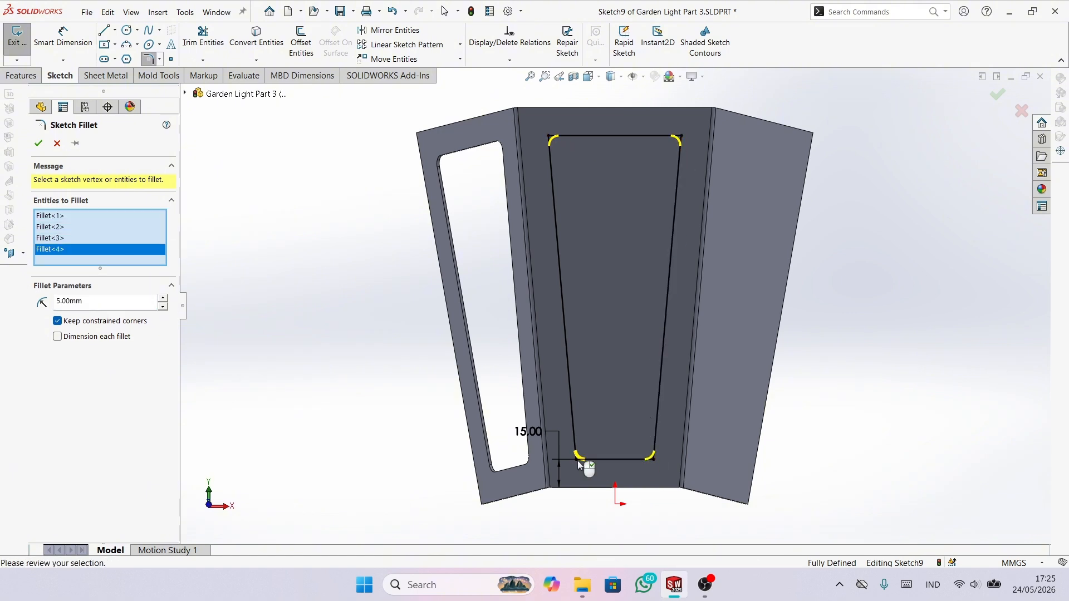
click(36, 143)
click(37, 143)
Cut the middle panel's window from its rounded outline with a 10 mm blind Extruded Cut using Normal cut.
click(28, 74)
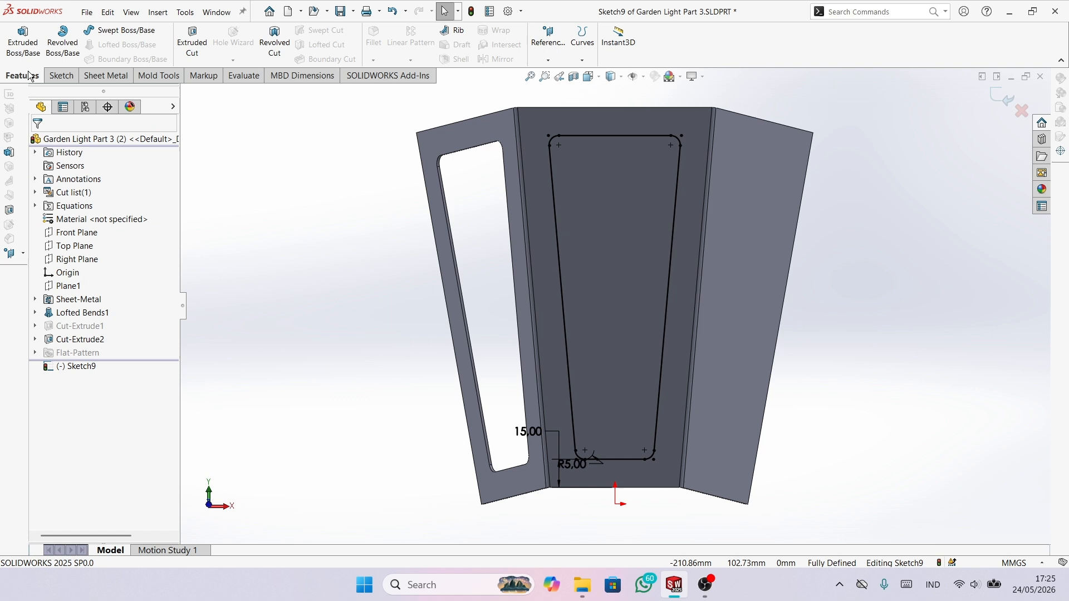
click(195, 47)
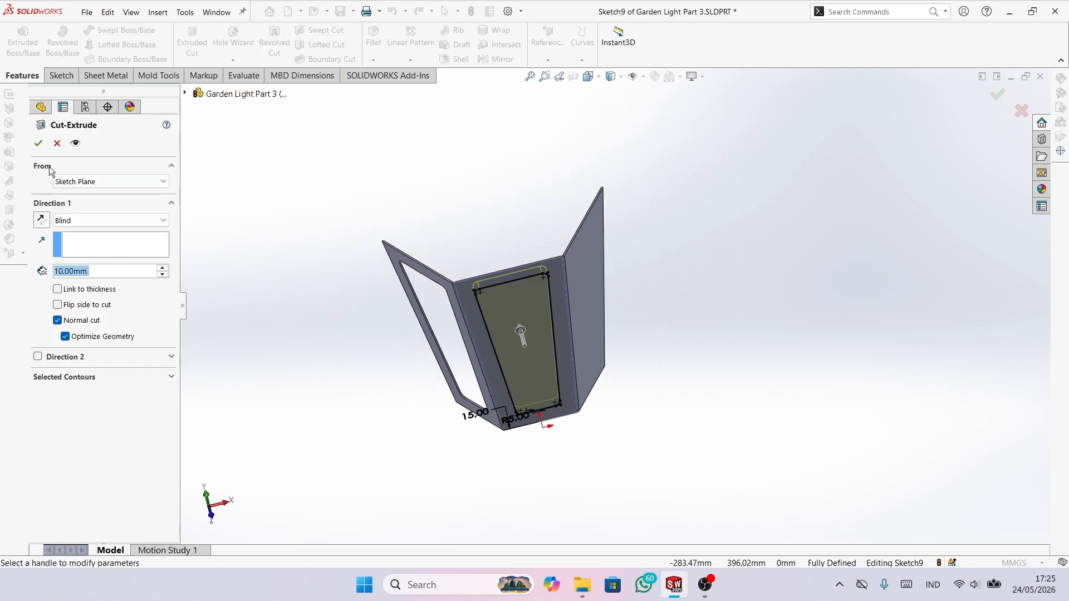
click(37, 144)
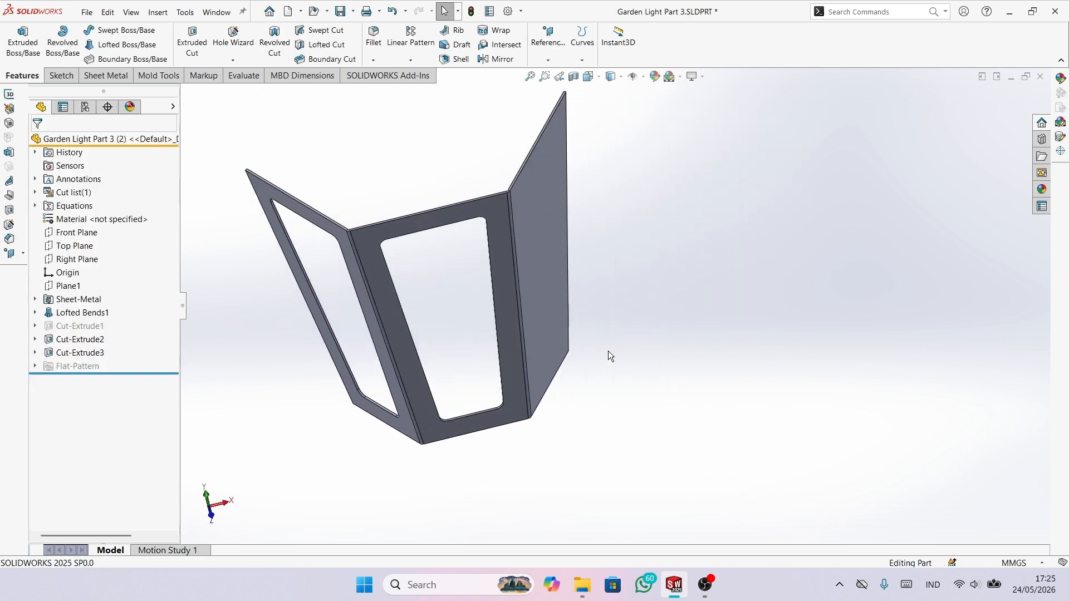
click(556, 225)
click(671, 283)
middle_drag(575, 221, 525, 210)
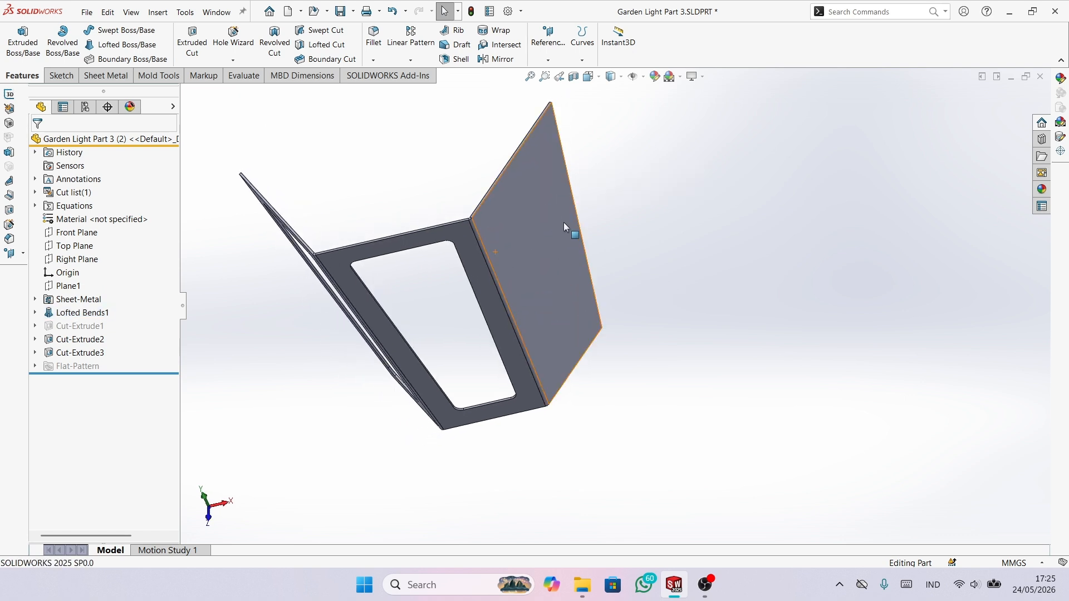
middle_drag(544, 288, 532, 192)
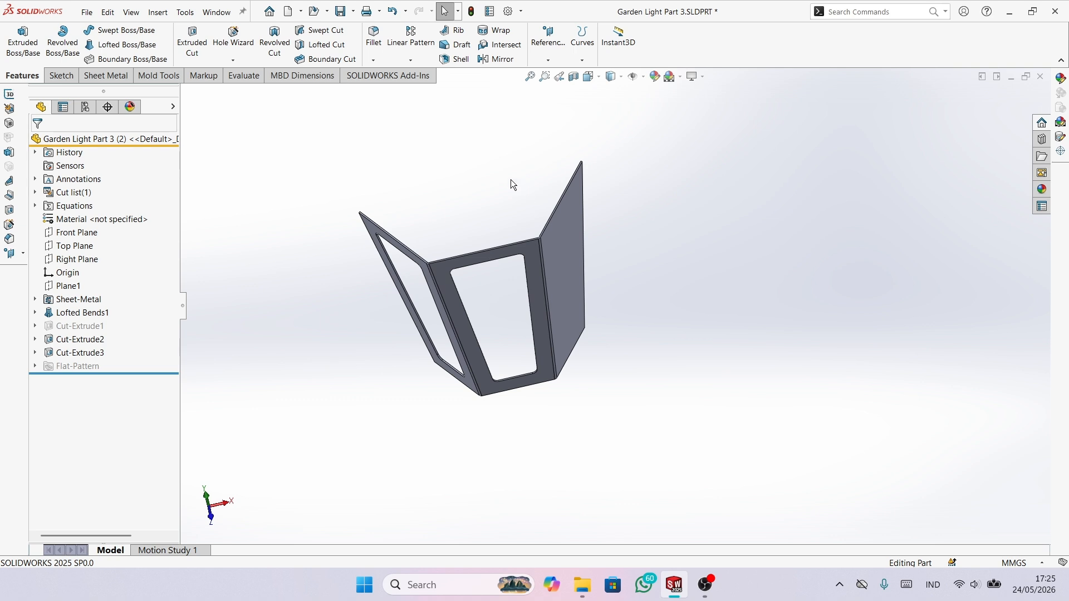
middle_drag(472, 236, 525, 252)
scroll(529, 270, down, 3)
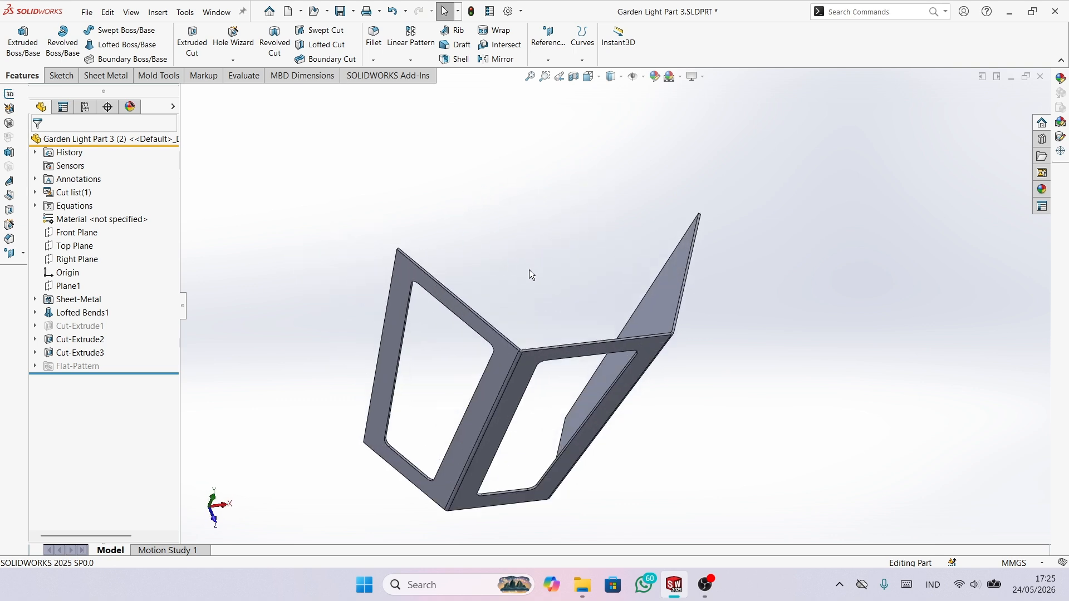
Mirror the side panel's window cut across the Right Plane onto the opposite side panel.
click(500, 59)
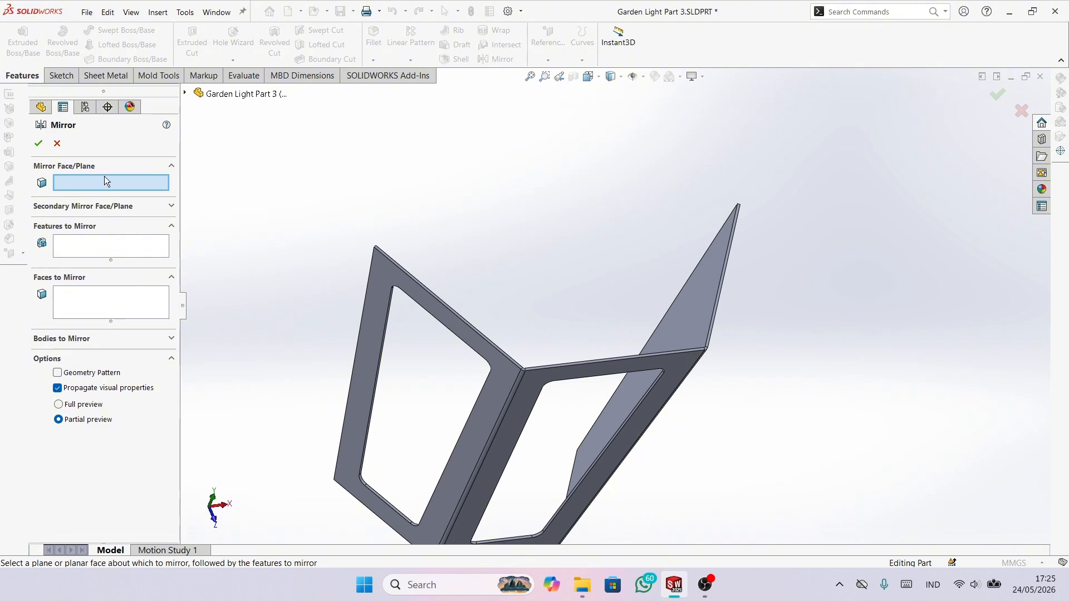
click(186, 92)
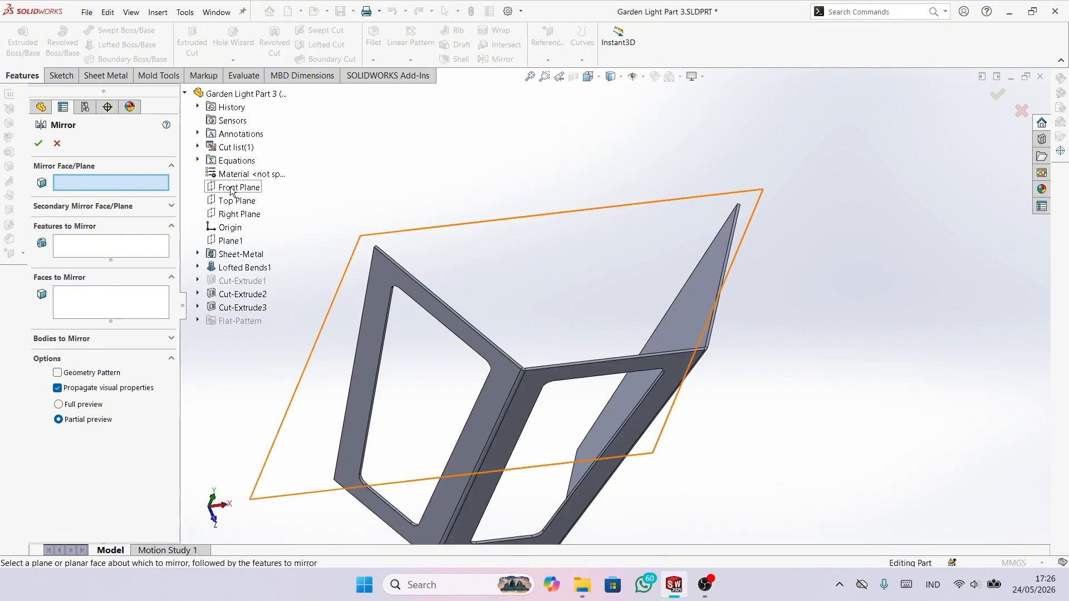
click(234, 215)
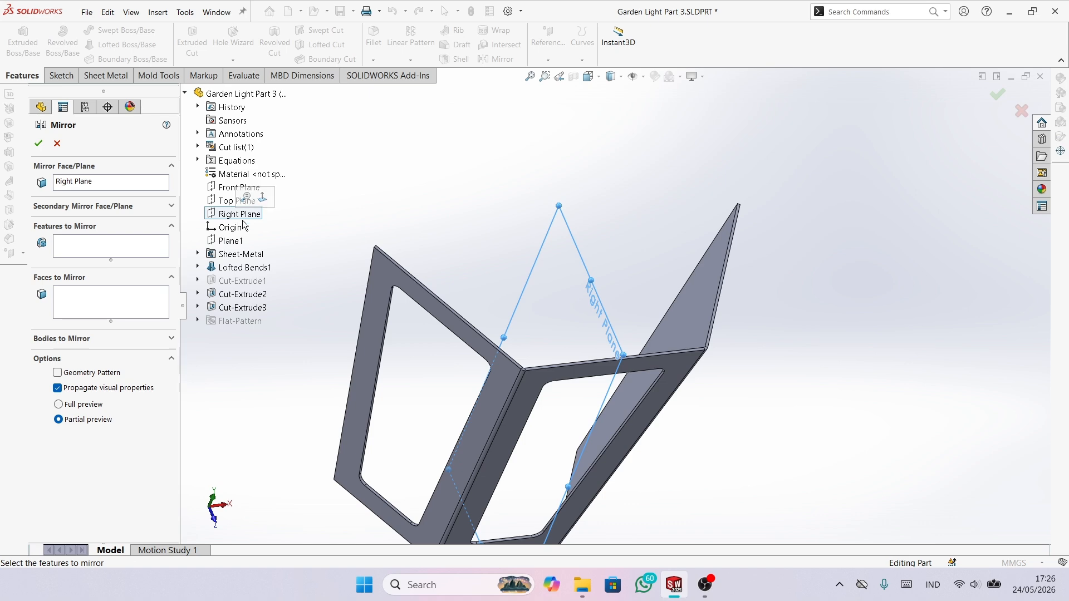
scroll(513, 340, up, 2)
click(70, 251)
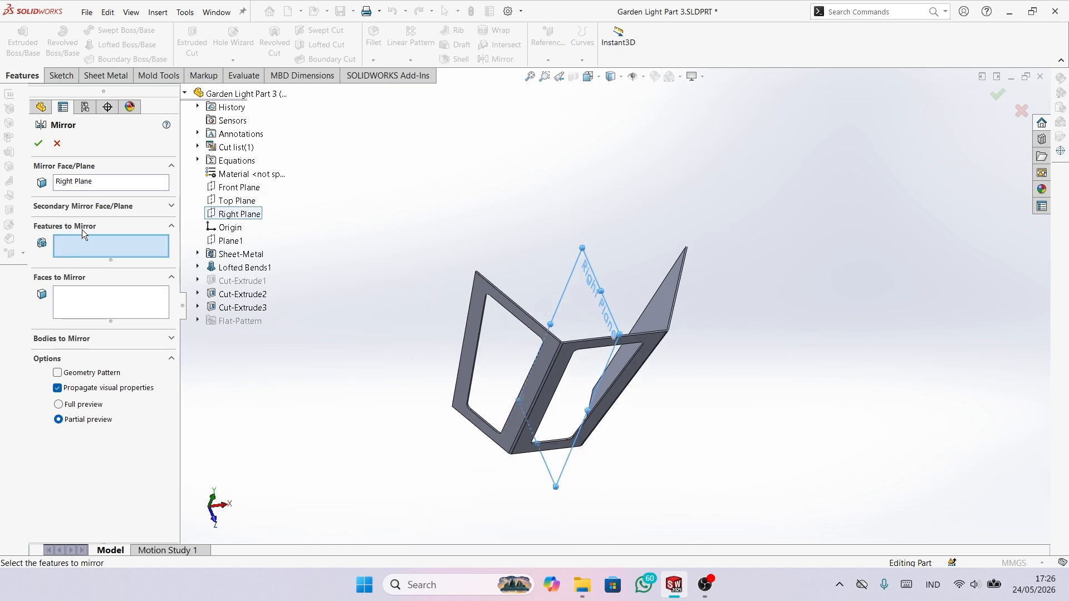
scroll(384, 359, down, 6)
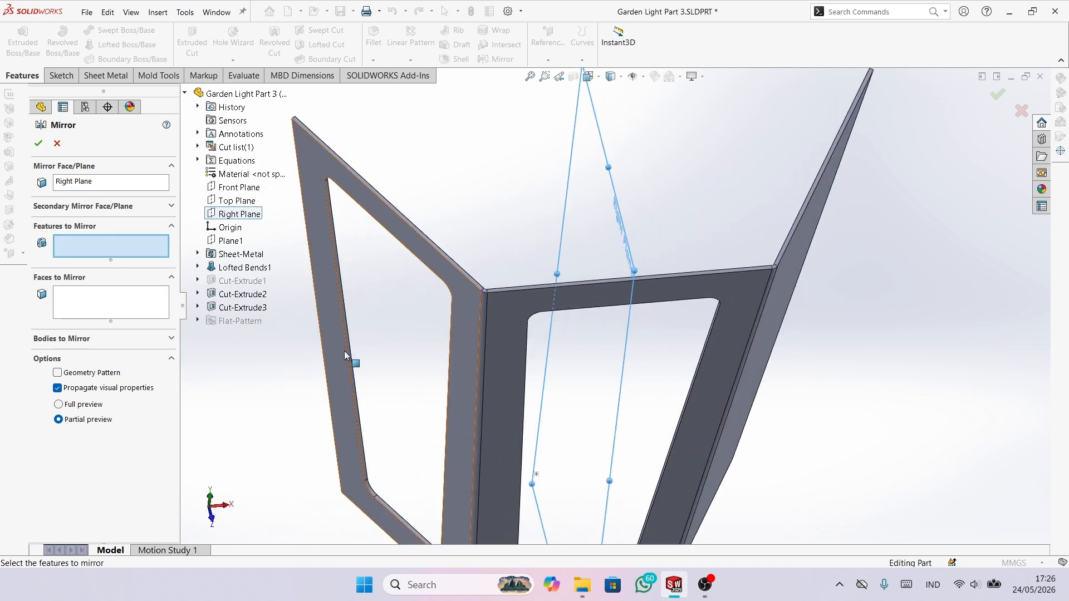
click(352, 360)
middle_drag(358, 362, 623, 285)
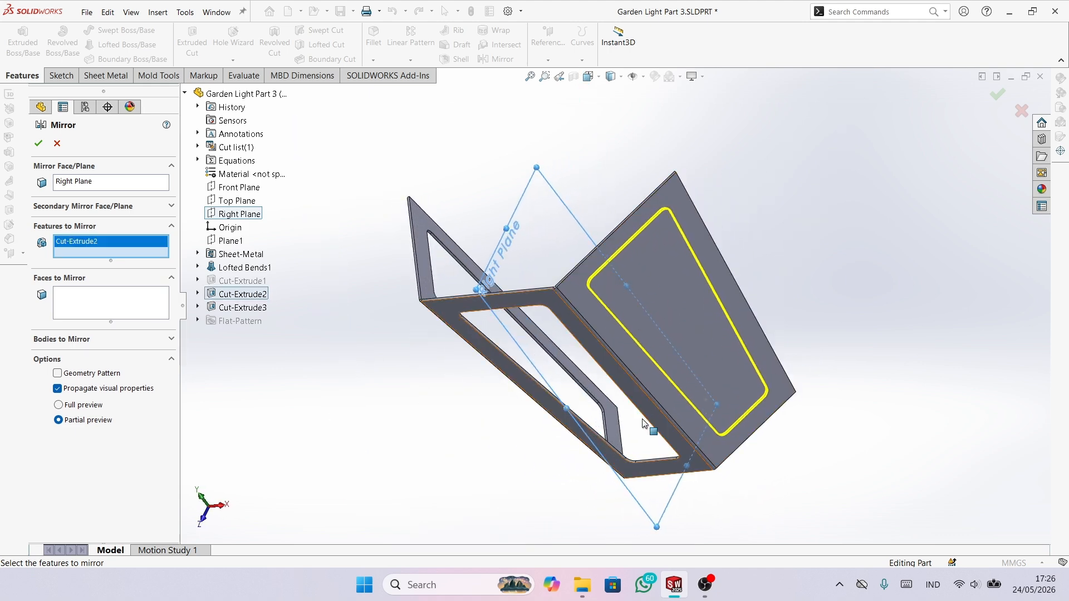
click(39, 144)
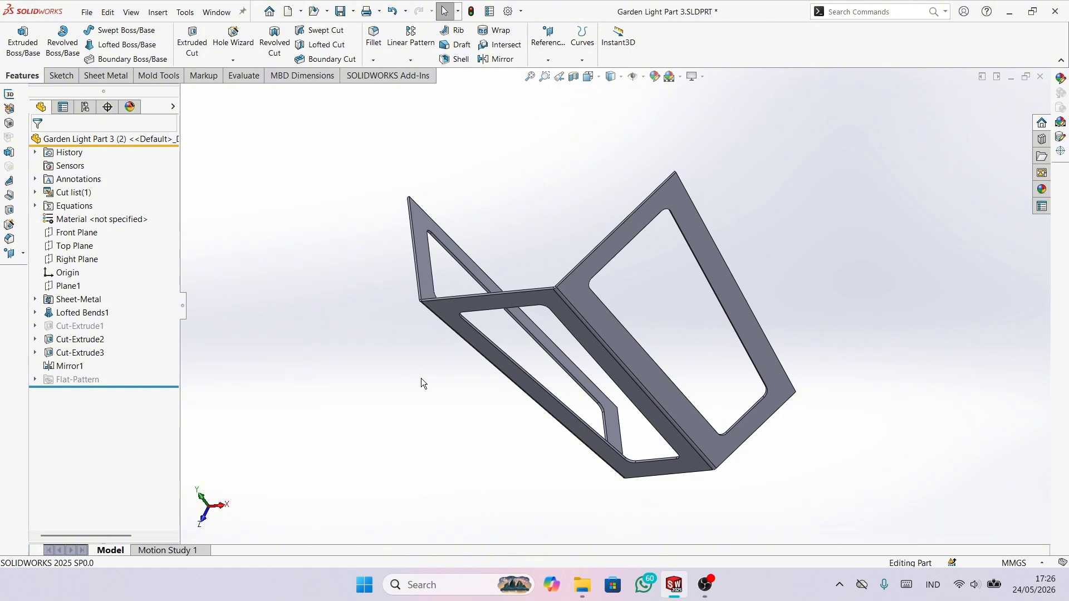
middle_drag(556, 252, 665, 495)
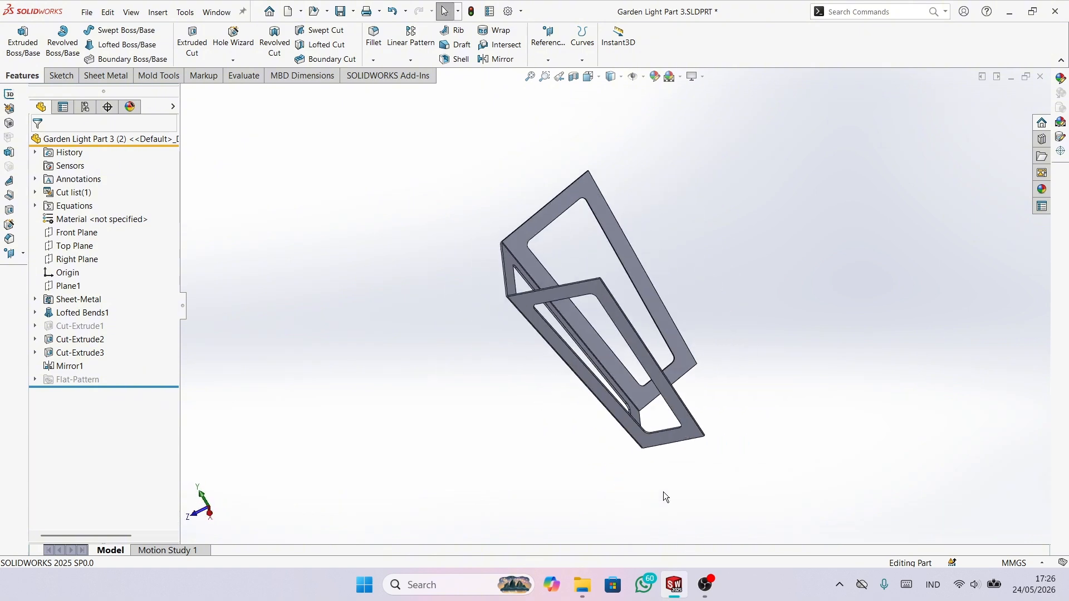
Create a new part and start a sketch on the Top Plane.
click(270, 12)
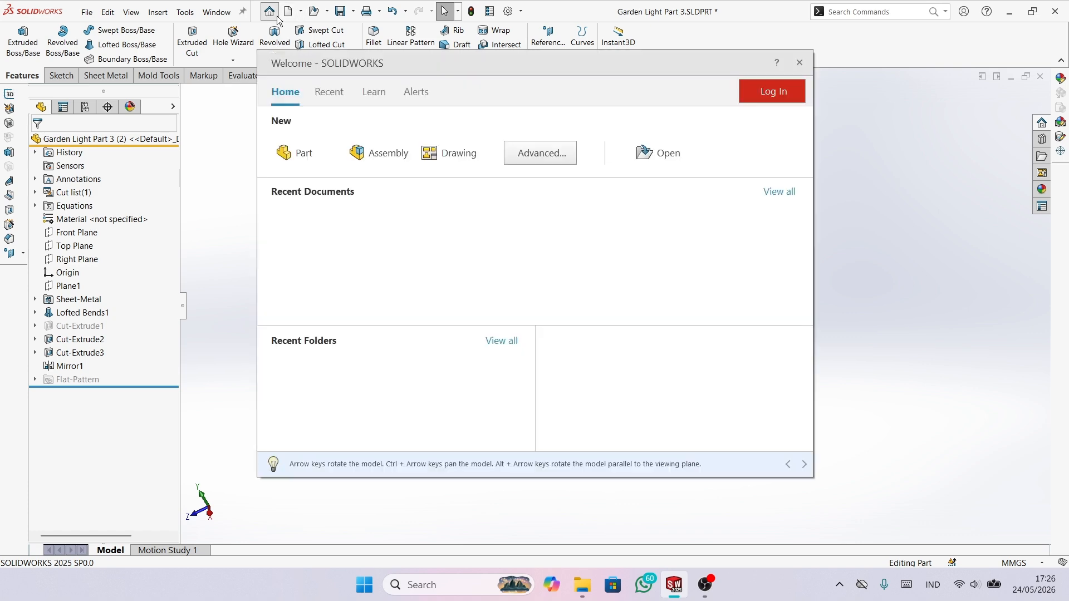
click(299, 149)
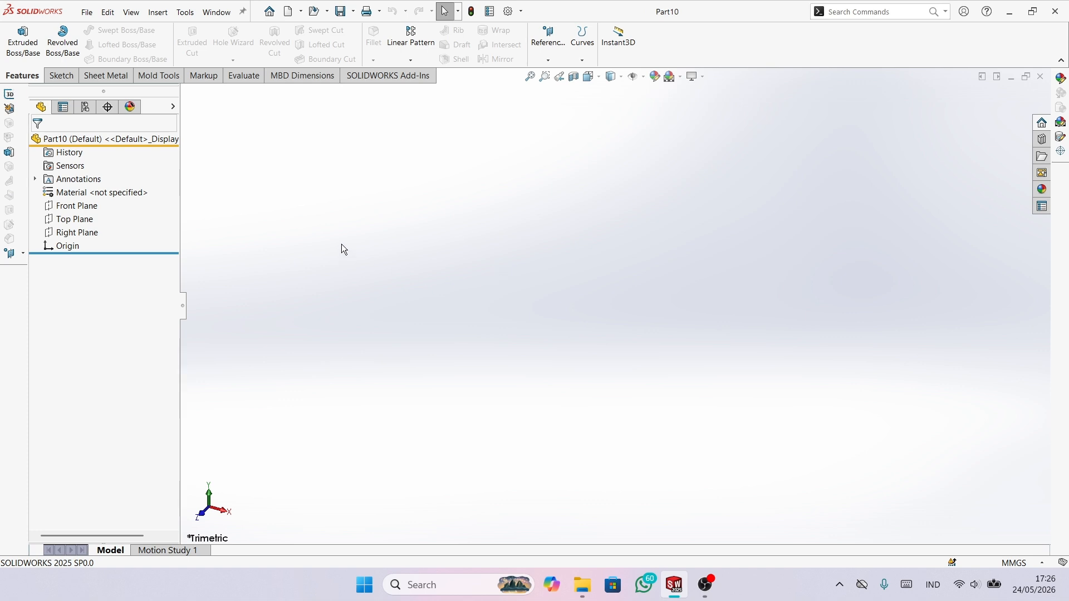
click(75, 219)
click(90, 198)
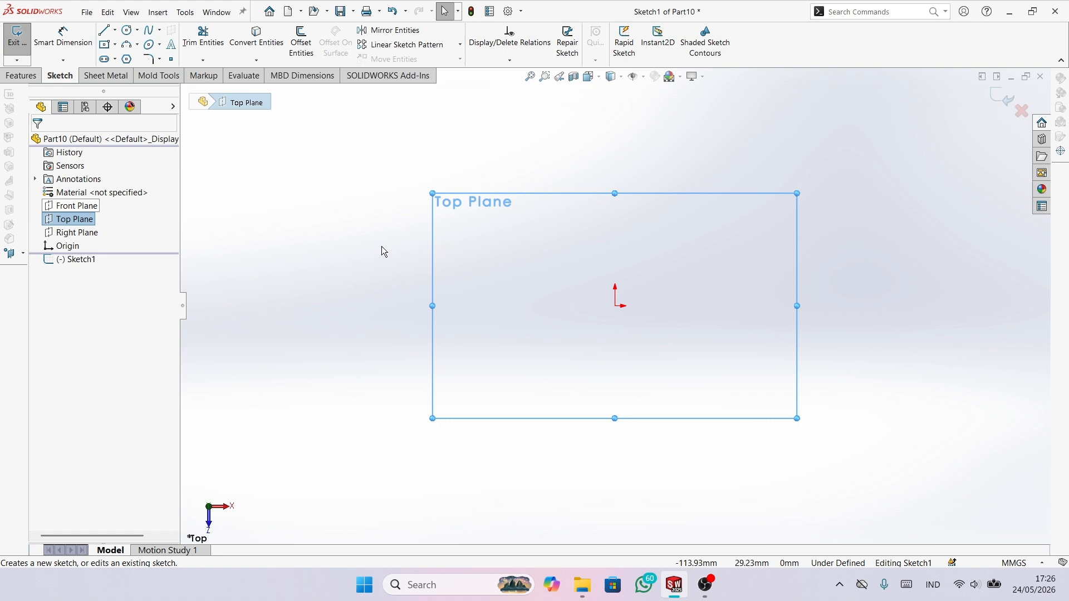
click(316, 169)
Sketch a closed trapezoid about 81 mm tall, with its long horizontal edge, about 205 mm, running through the origin.
click(105, 30)
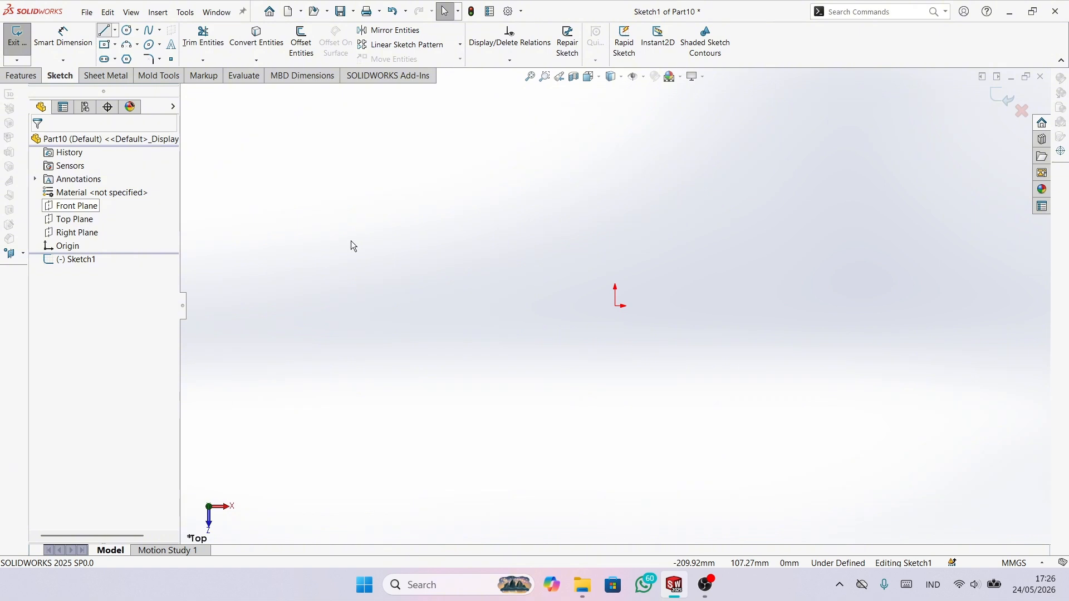
click(410, 306)
click(504, 470)
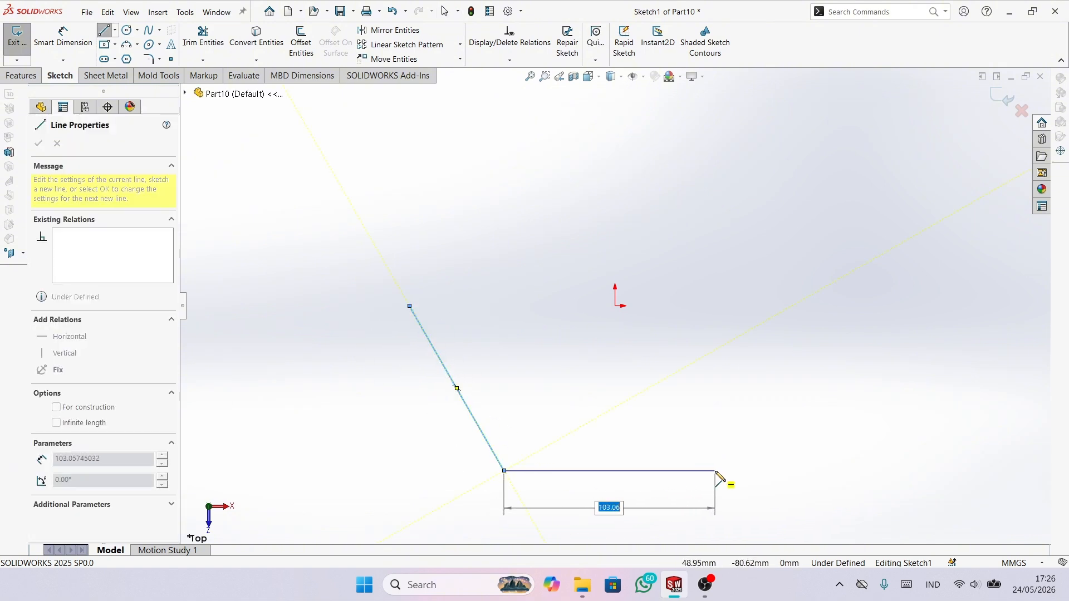
click(718, 471)
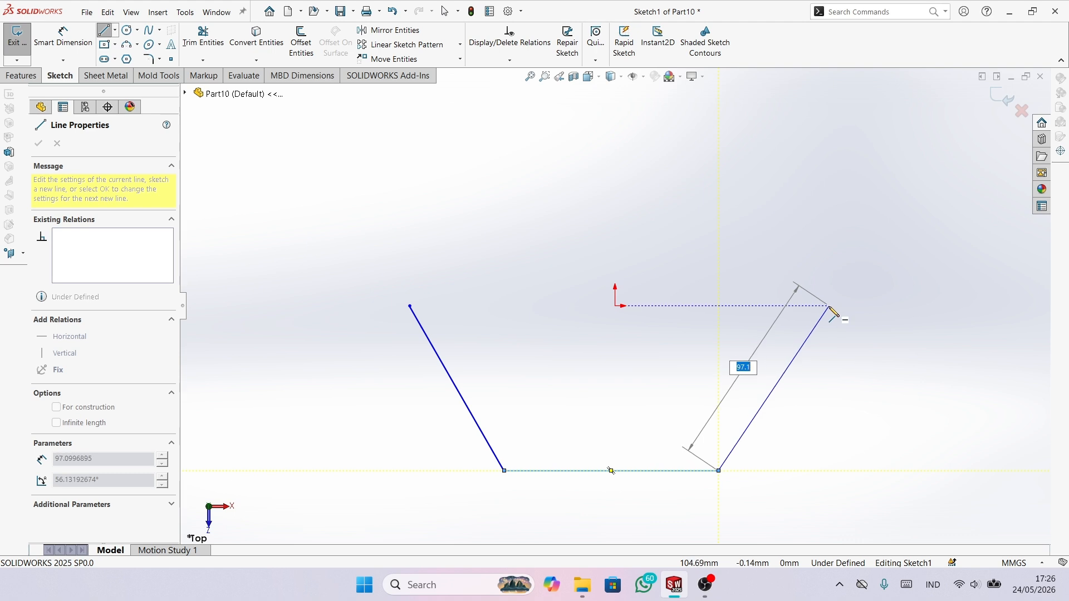
click(828, 306)
click(409, 306)
right_click(337, 249)
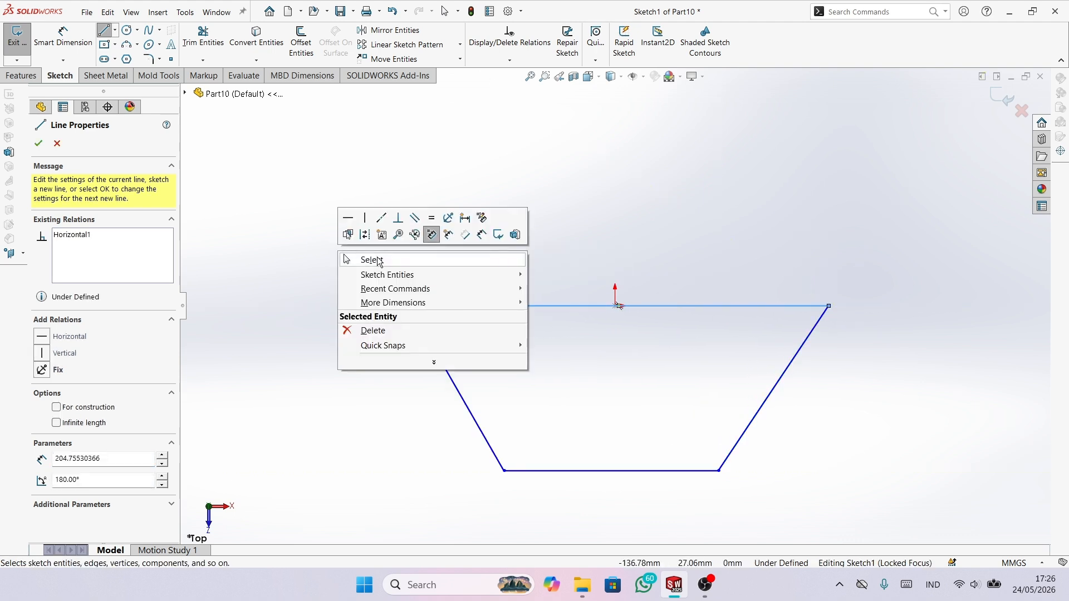
click(377, 258)
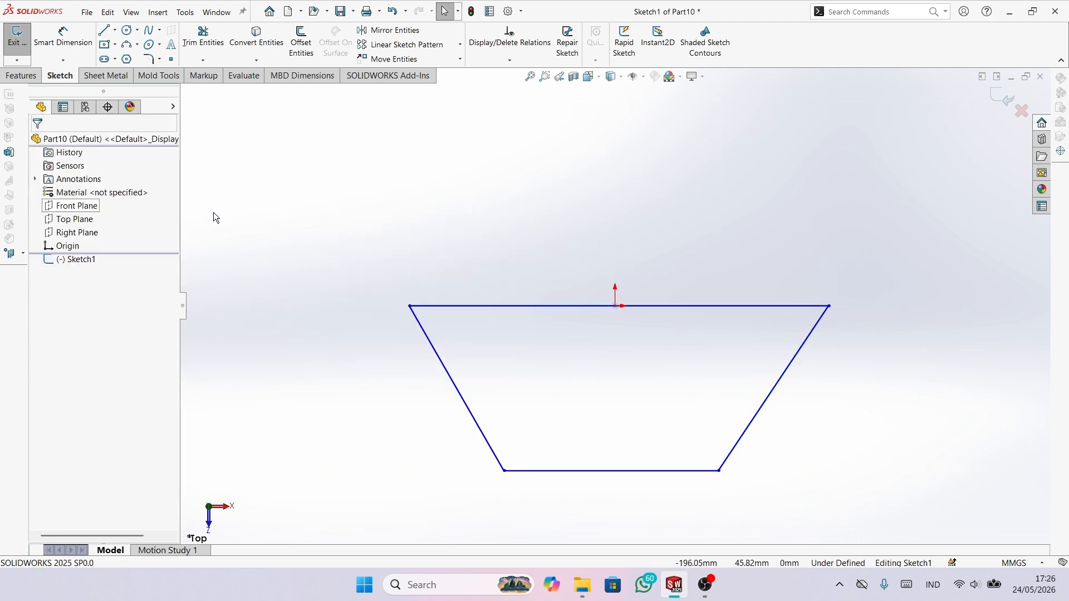
Dimension the distance between the trapezoid's two horizontal edges as 125 mm.
click(63, 37)
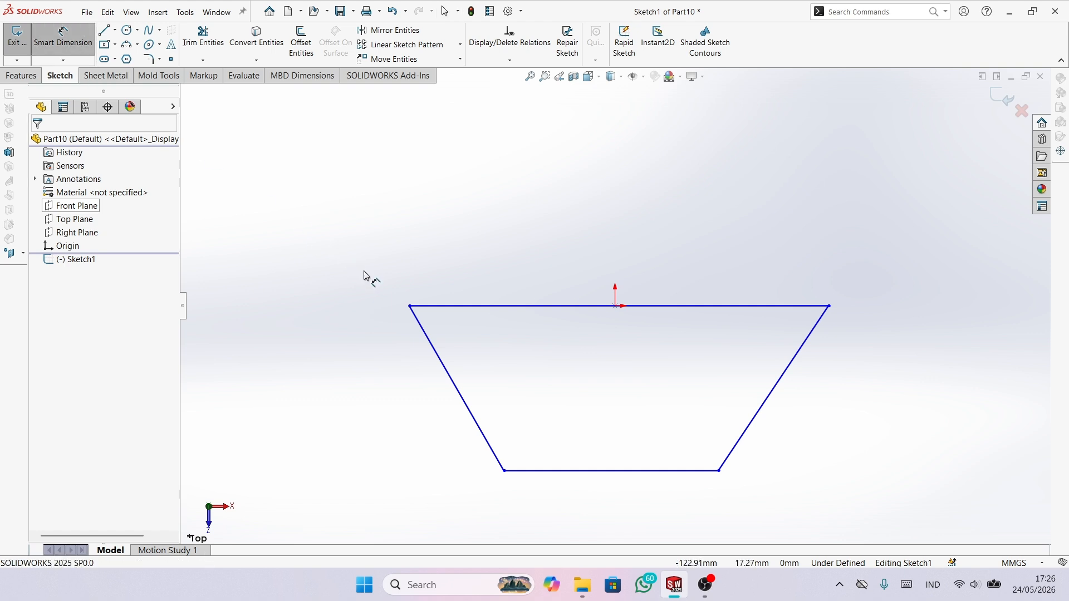
click(483, 307)
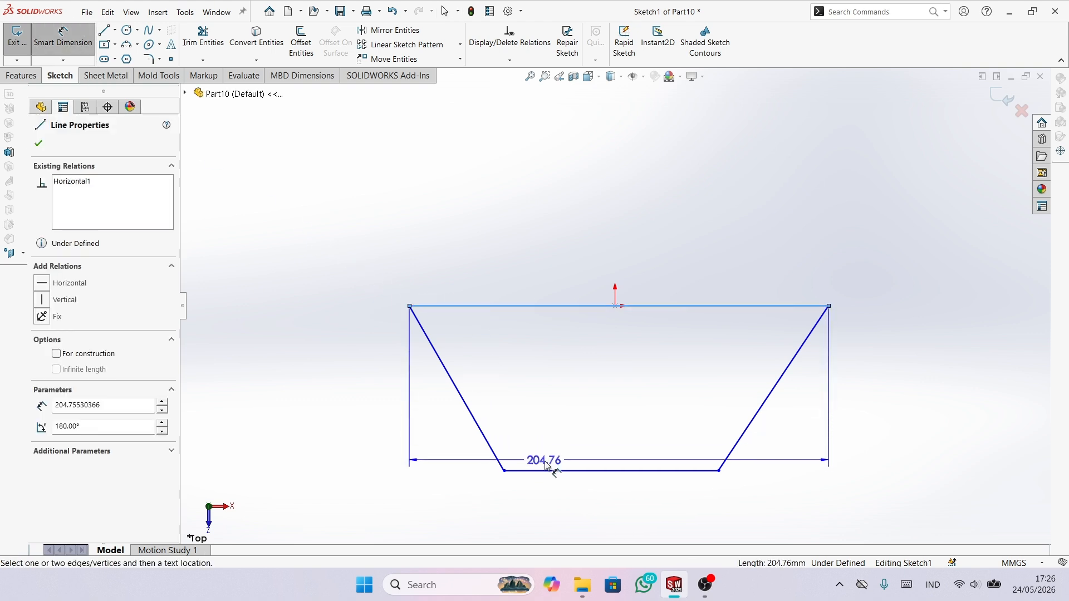
click(548, 471)
click(361, 392)
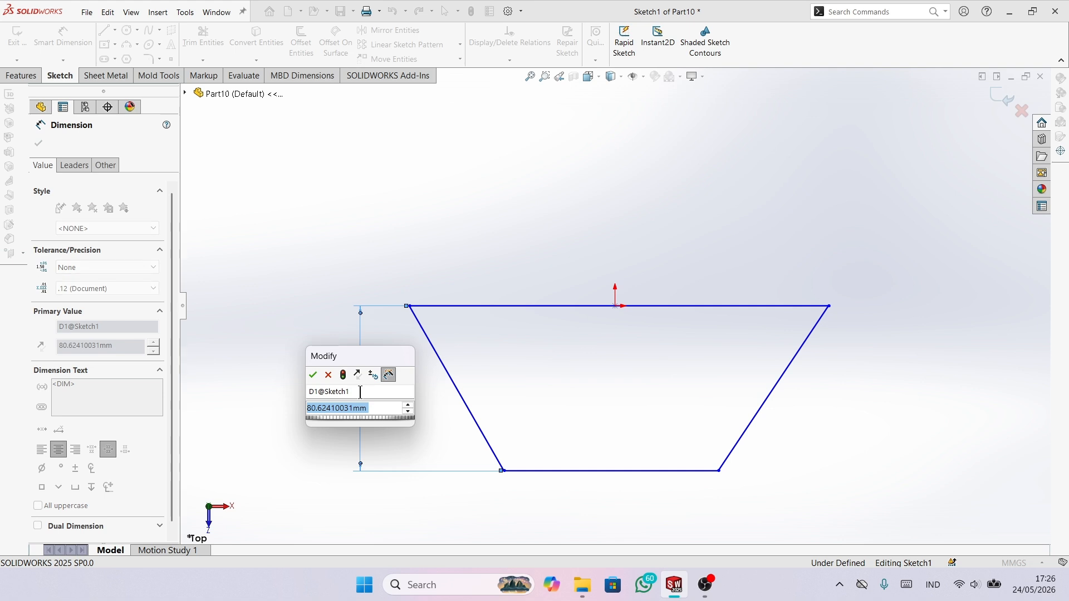
text(125)
key(Return)
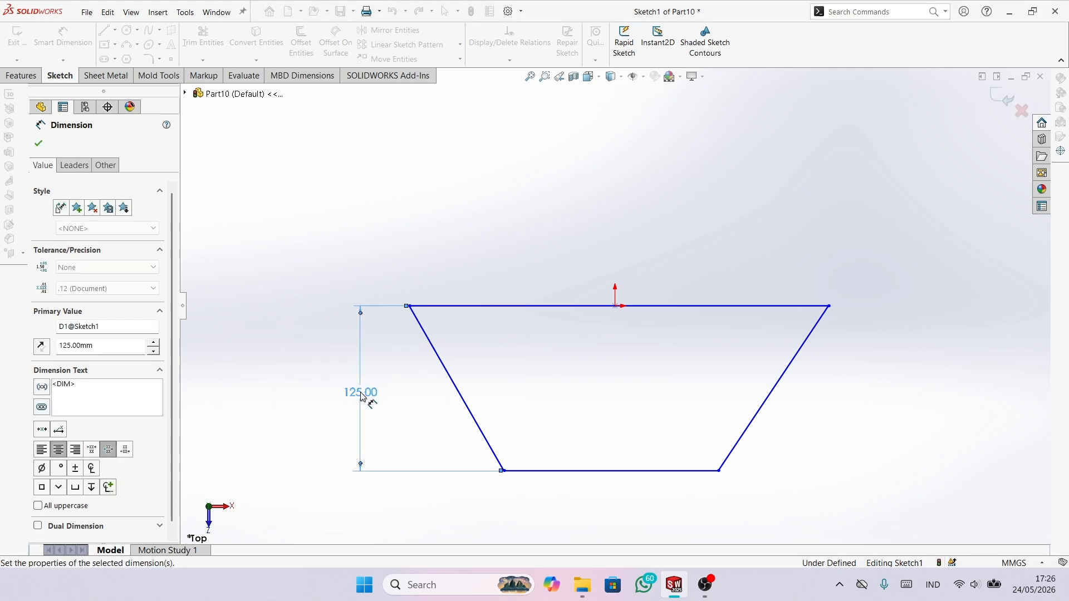
Dimension the angle between the trapezoid's short horizontal edge and the slanted side farther along negative X as 120 degrees.
click(482, 432)
click(552, 471)
click(549, 431)
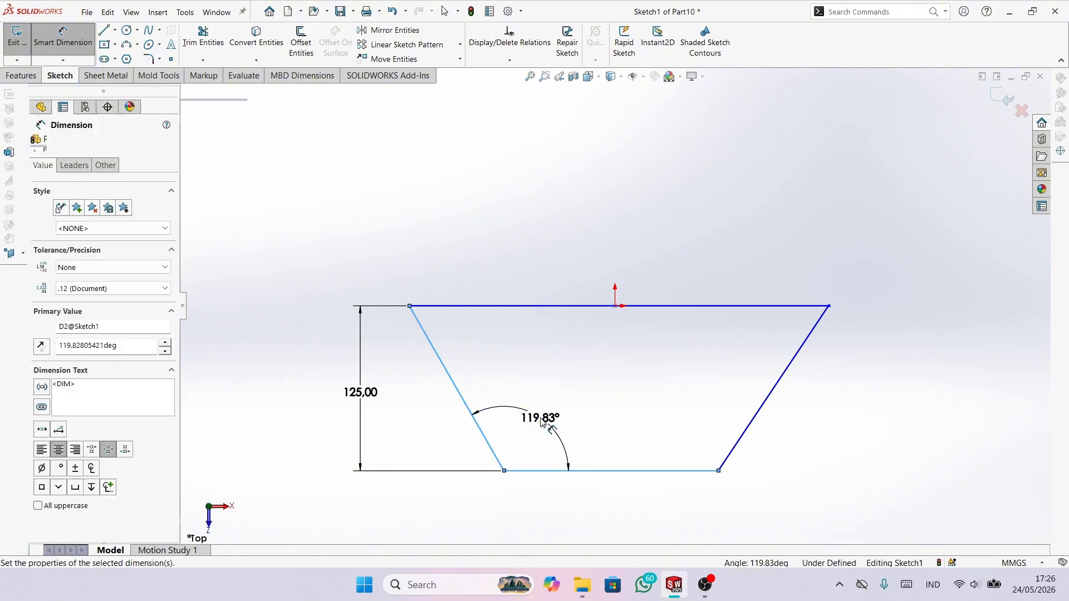
text(120)
key(Return)
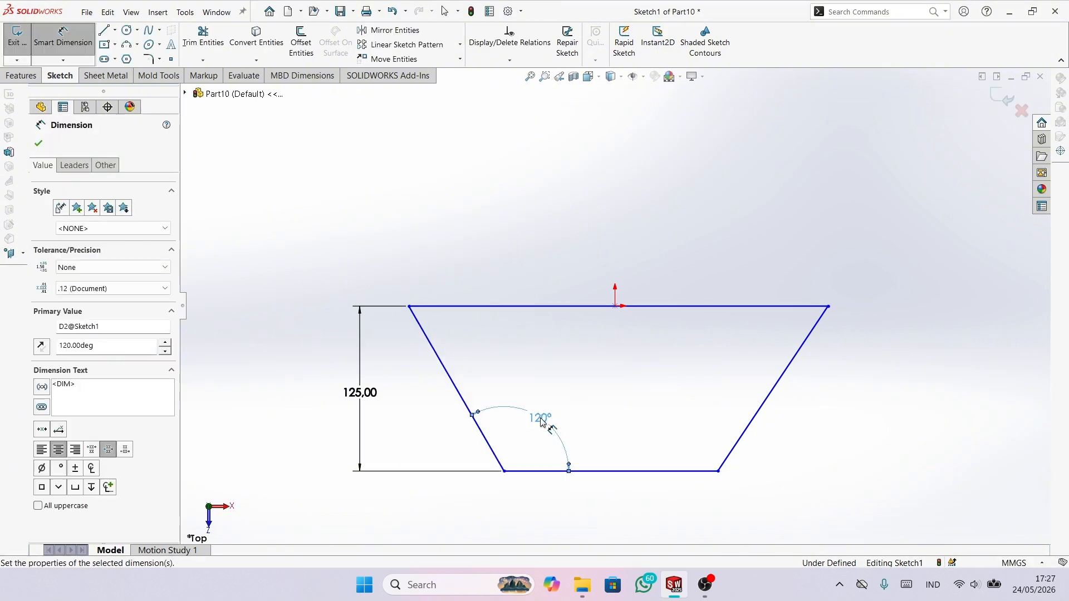
click(39, 143)
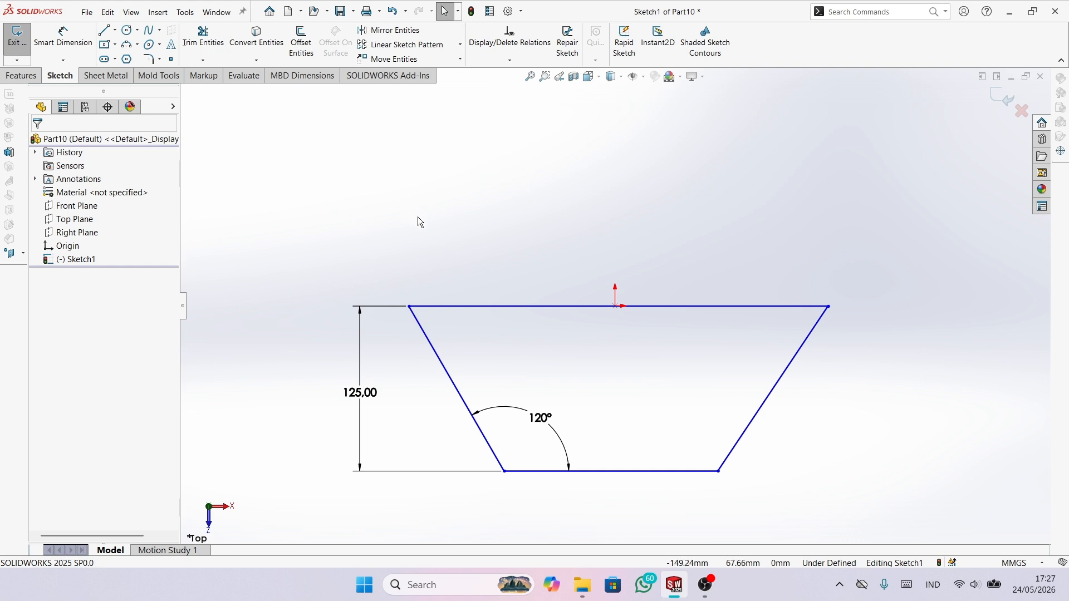
Make the trapezoid's two slanted sides and short horizontal edge equal in length.
click(432, 347)
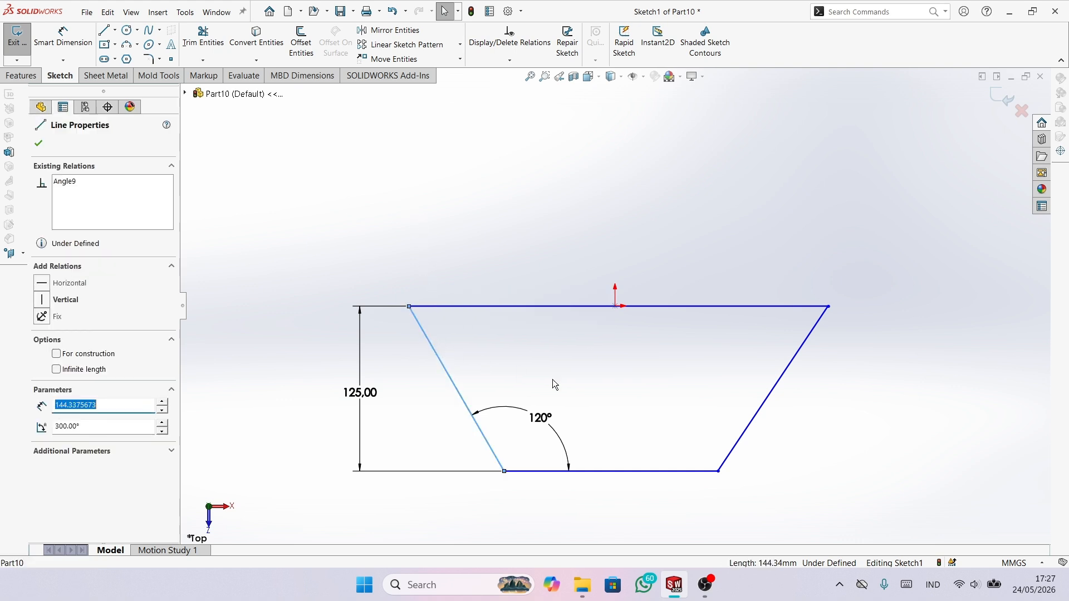
ctrl+click(658, 472)
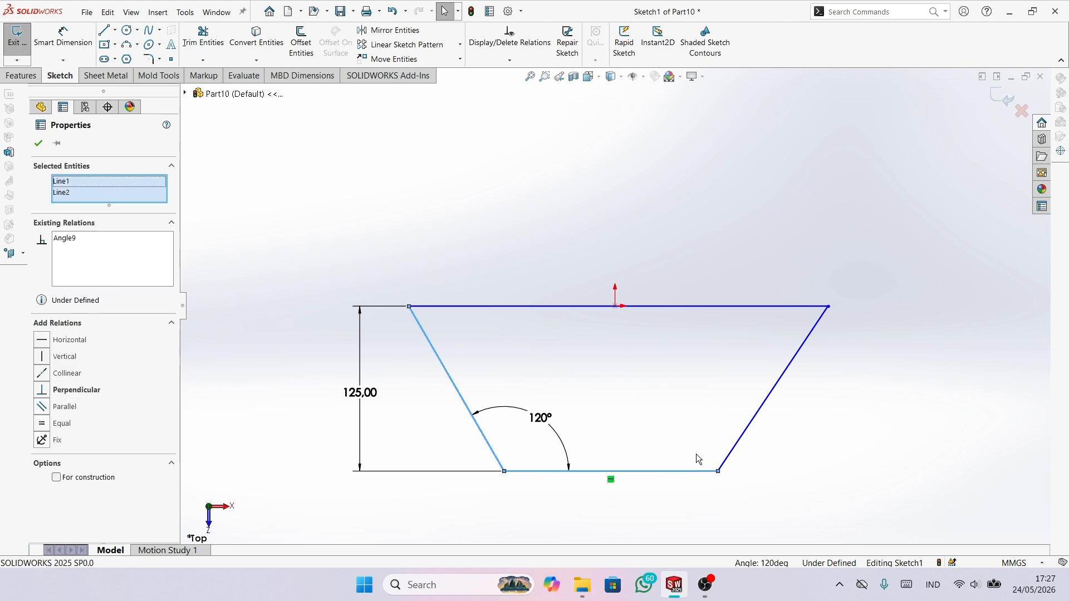
ctrl+click(755, 421)
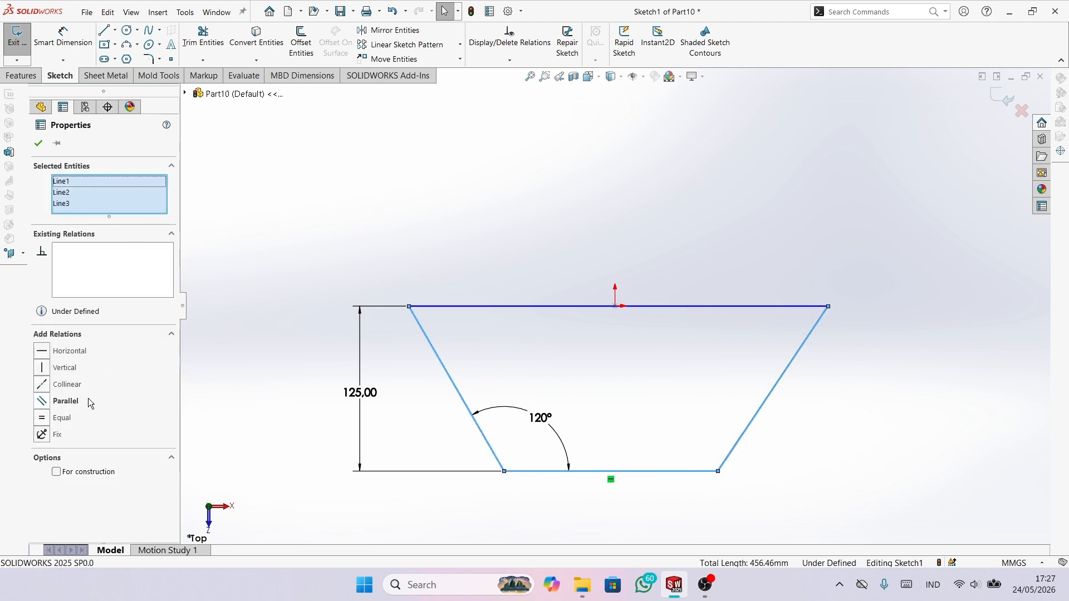
click(43, 418)
click(265, 310)
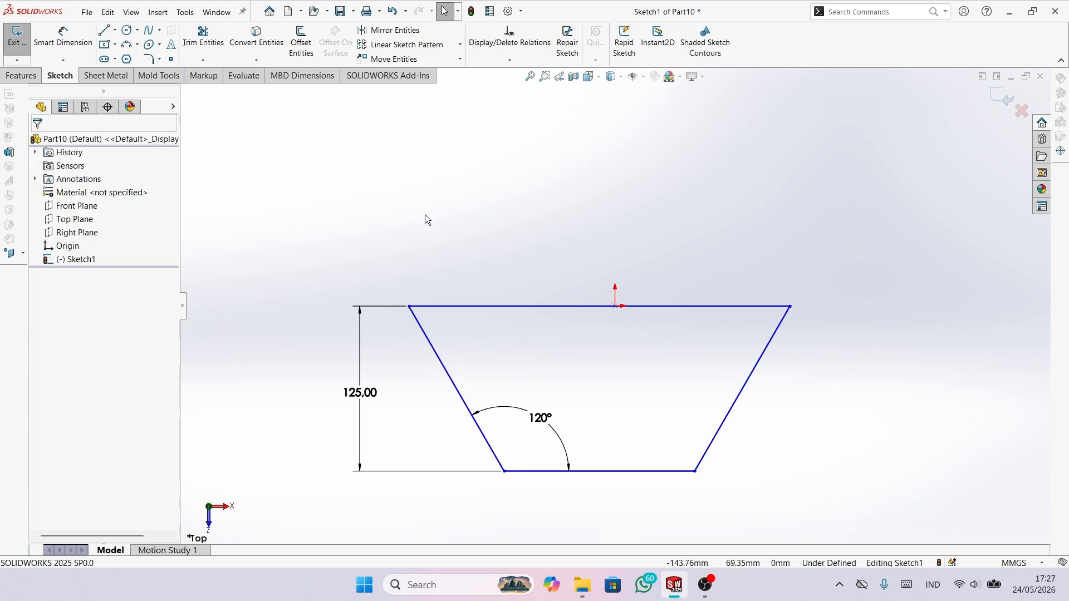
Make the midpoint of the trapezoid's long edge coincident with the origin and finish the sketch.
scroll(670, 275, down, 2)
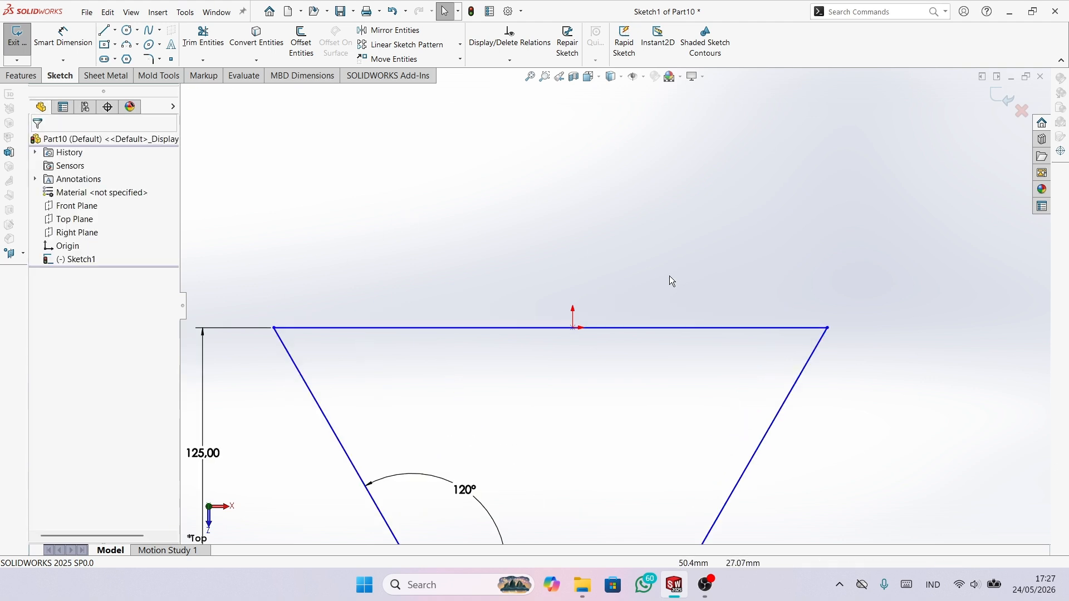
click(550, 329)
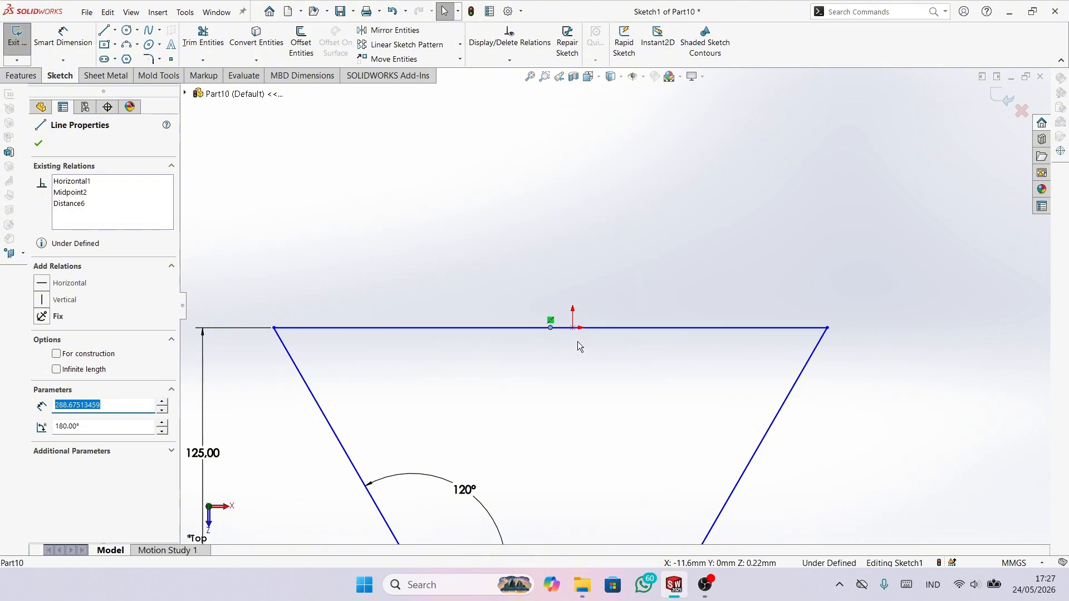
ctrl+click(574, 328)
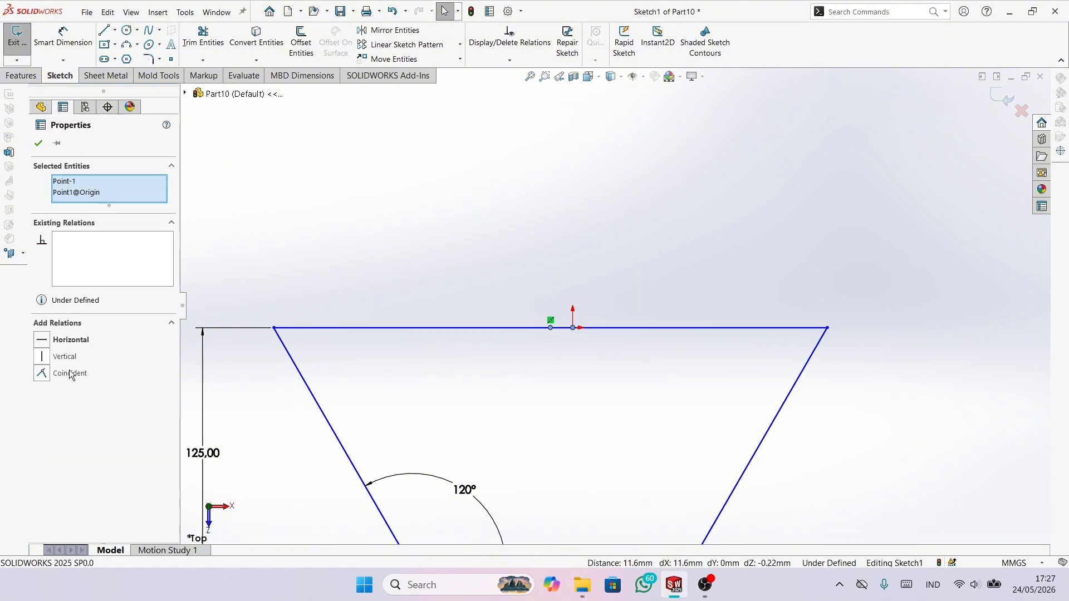
click(42, 373)
click(387, 255)
scroll(524, 237, up, 3)
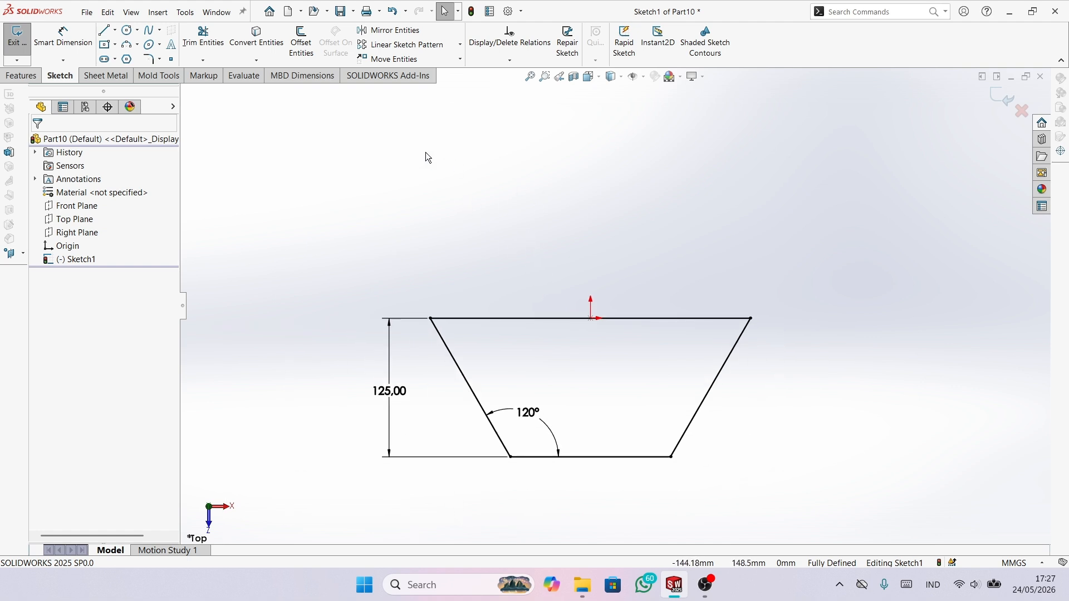
click(17, 34)
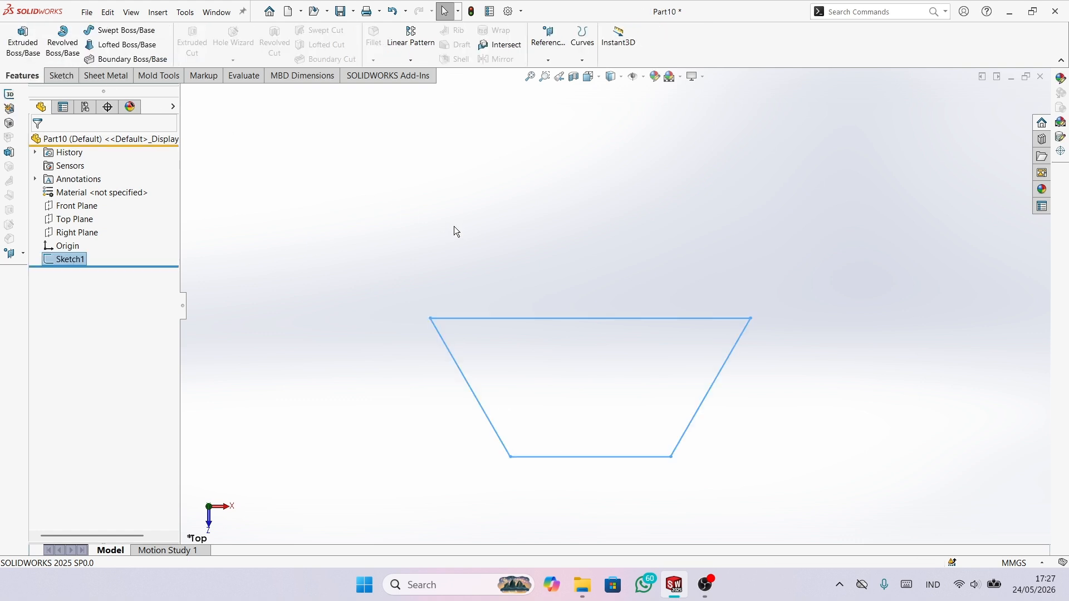
Create a reference plane offset 40 mm above the Top Plane.
mouse_move(404, 329)
middle_down()
mouse_move(394, 394)
mouse_move(391, 322)
middle_up()
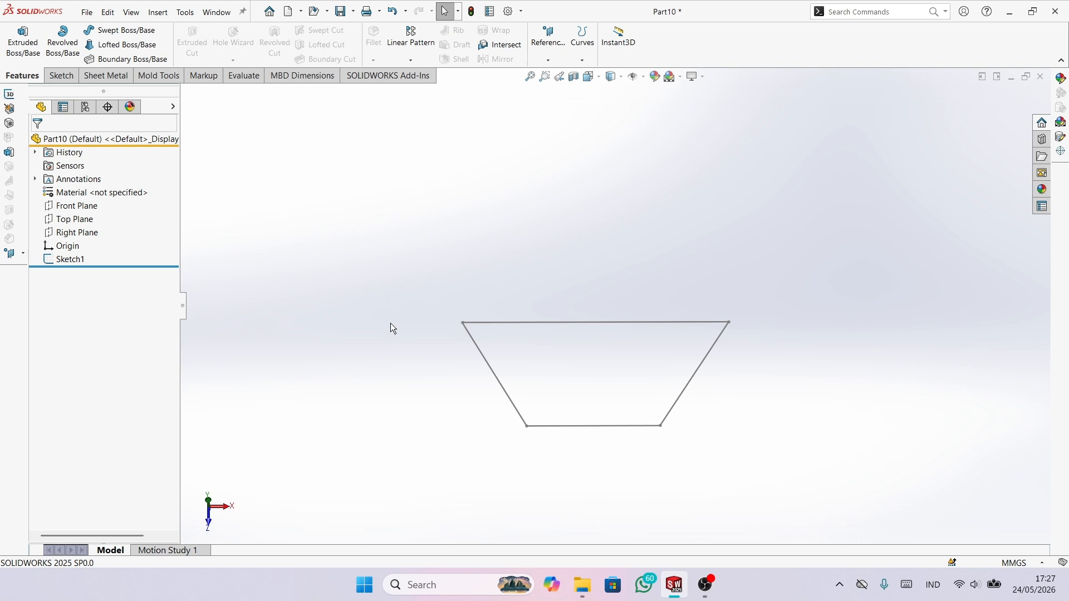
click(539, 59)
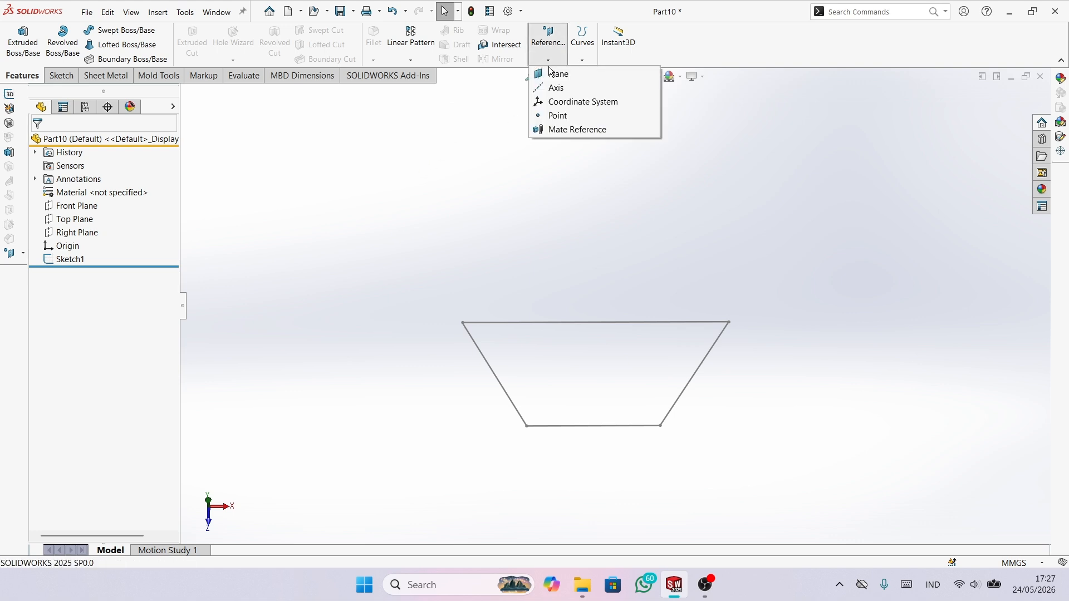
click(550, 76)
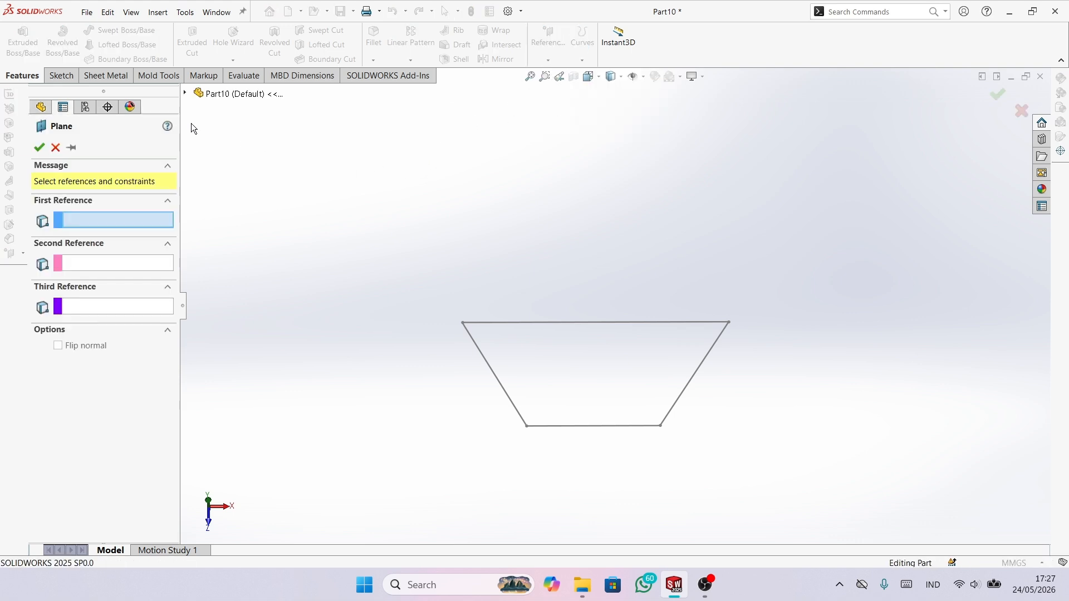
click(185, 94)
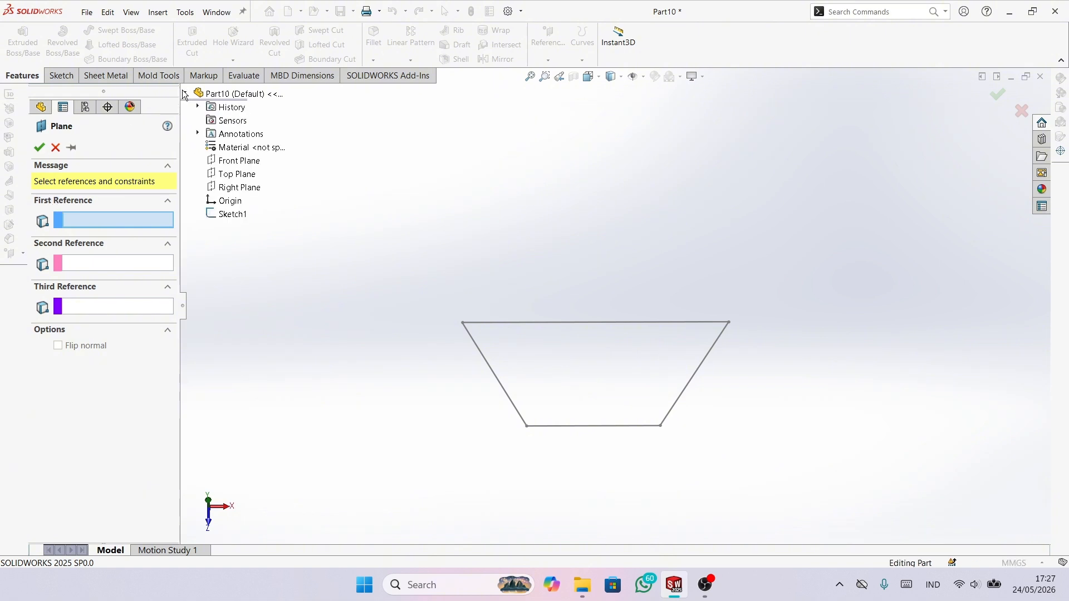
click(224, 174)
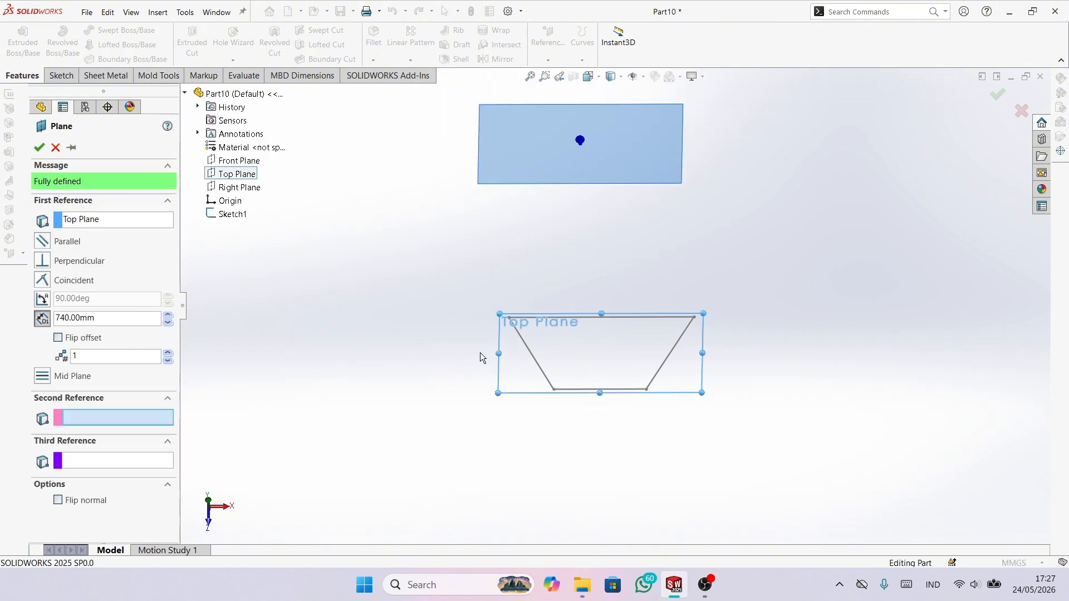
drag(120, 318, 42, 318)
text(40)
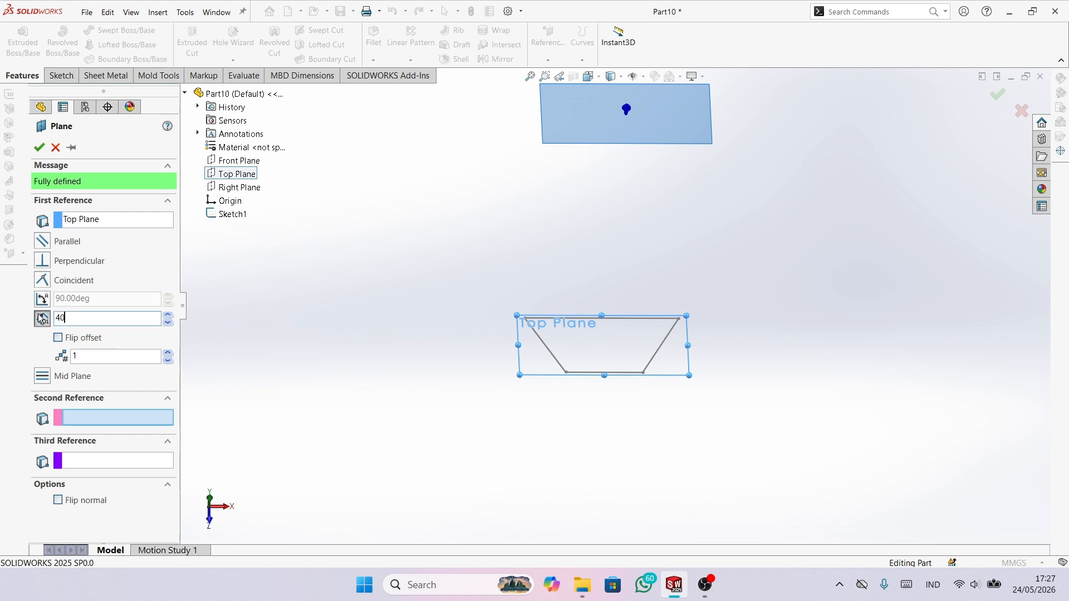
key(Return)
key(Return)
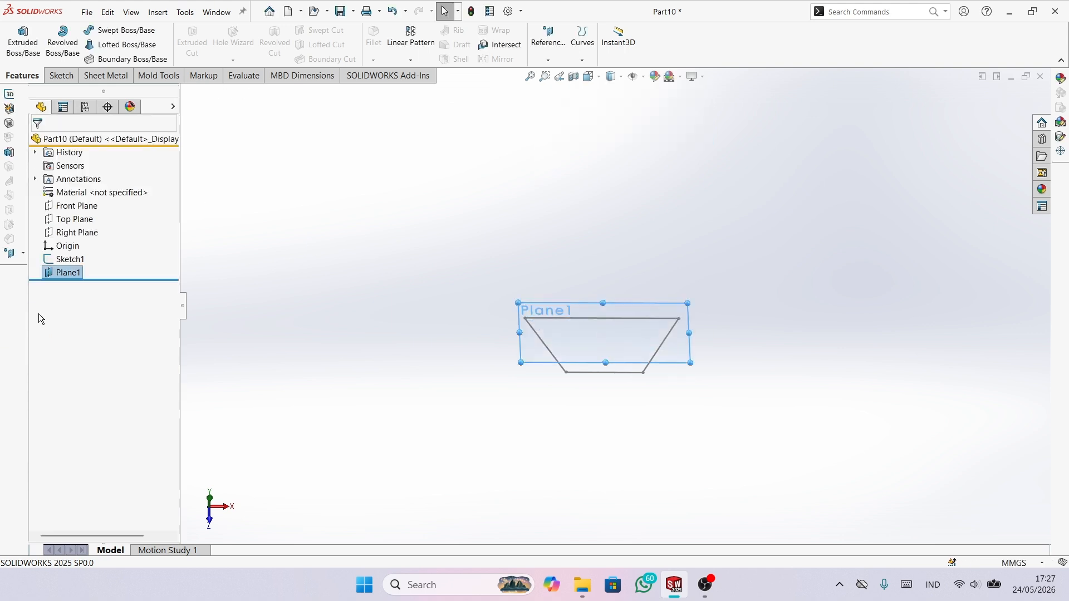
Sketch a single point coincident with the origin on the new offset plane and finish the sketch.
scroll(660, 320, down, 3)
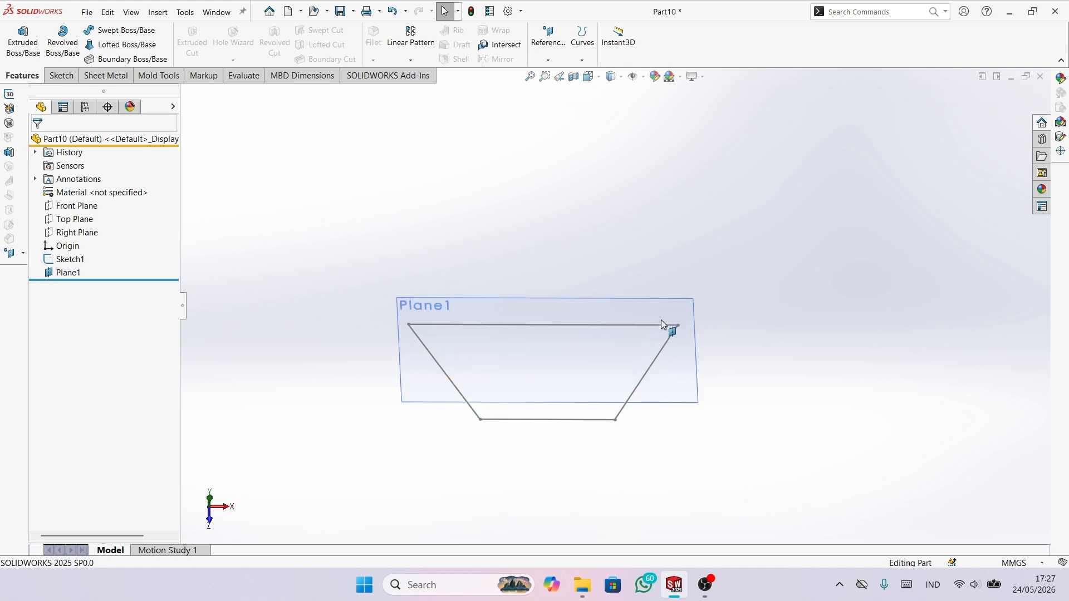
middle_drag(647, 278, 642, 284)
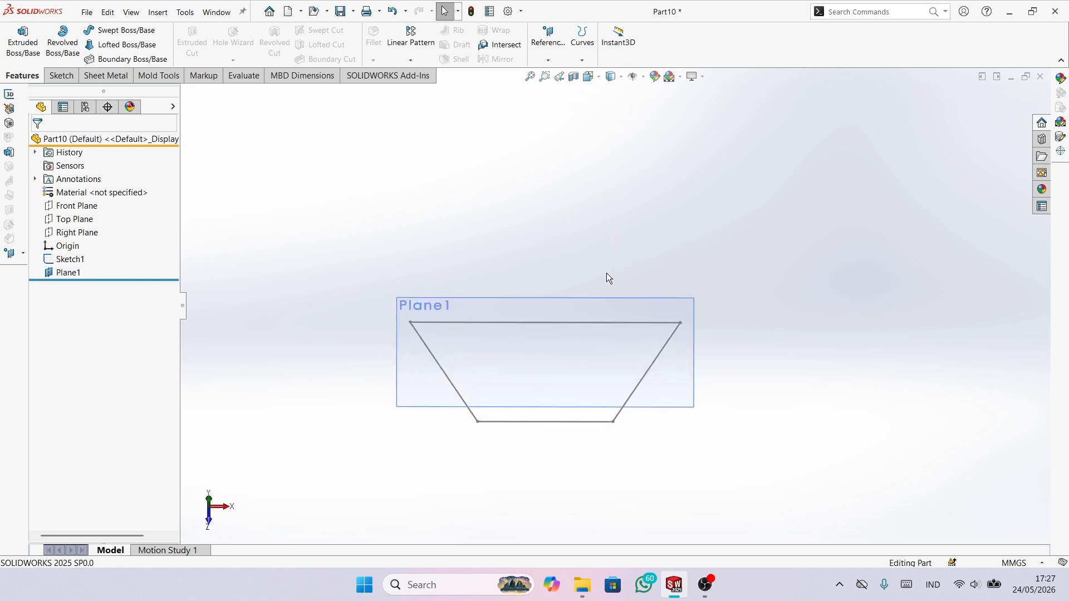
click(608, 314)
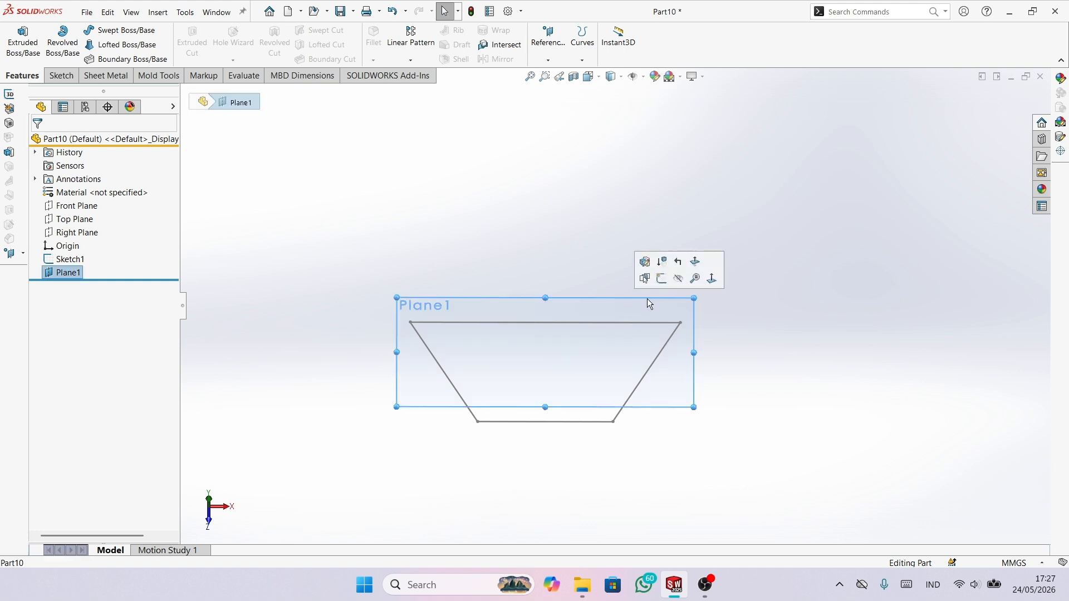
click(662, 280)
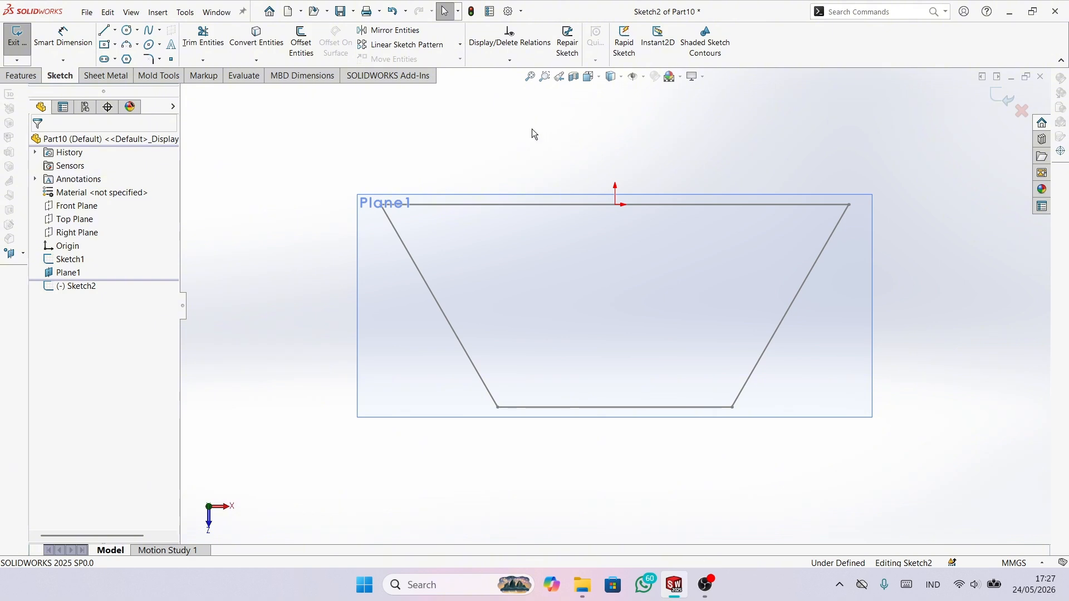
click(171, 60)
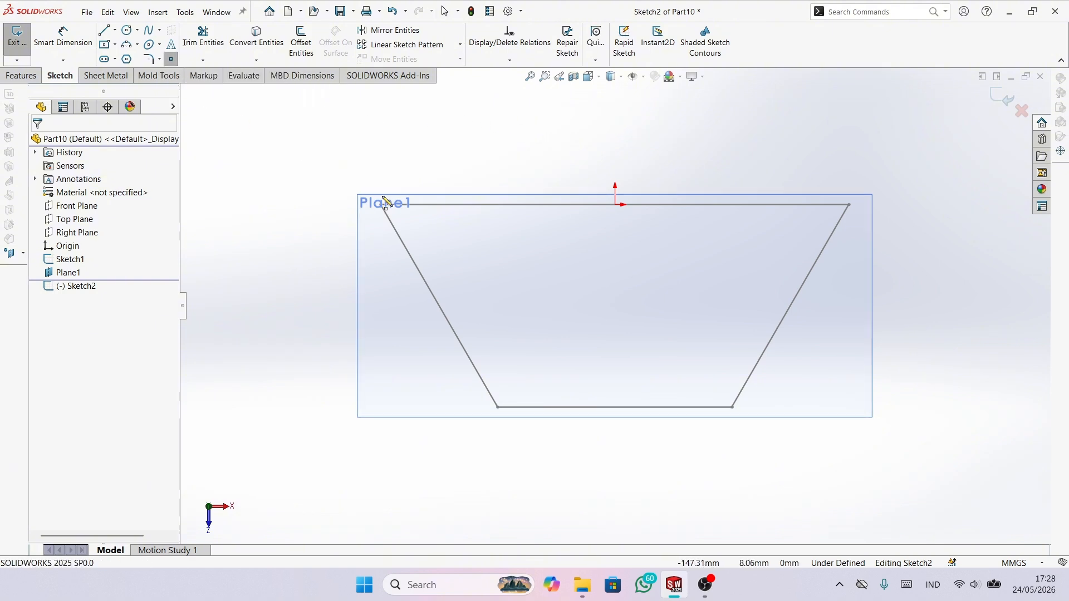
click(620, 210)
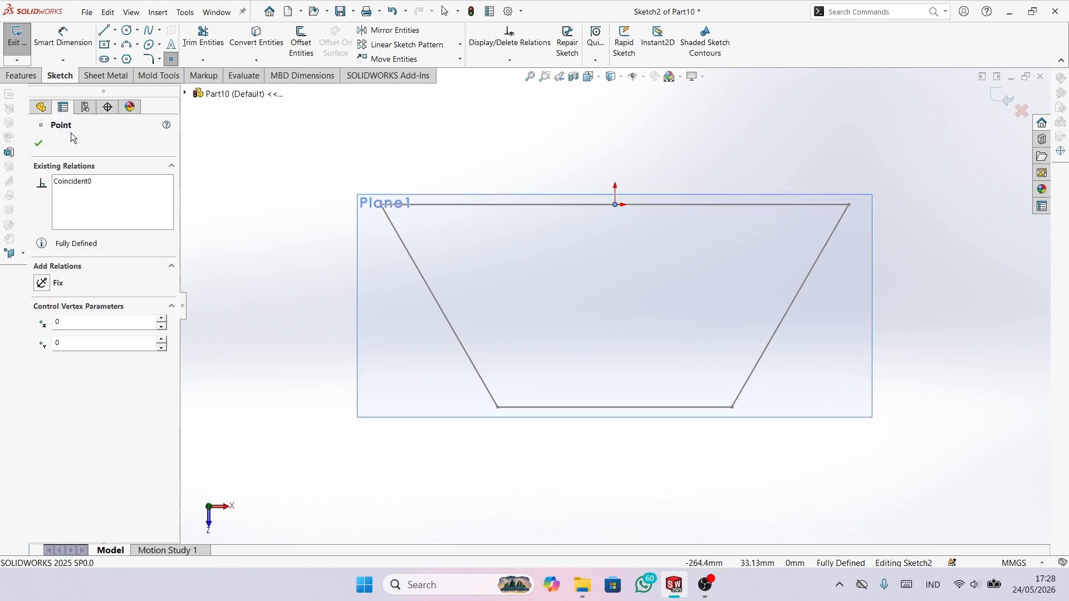
click(38, 143)
click(248, 148)
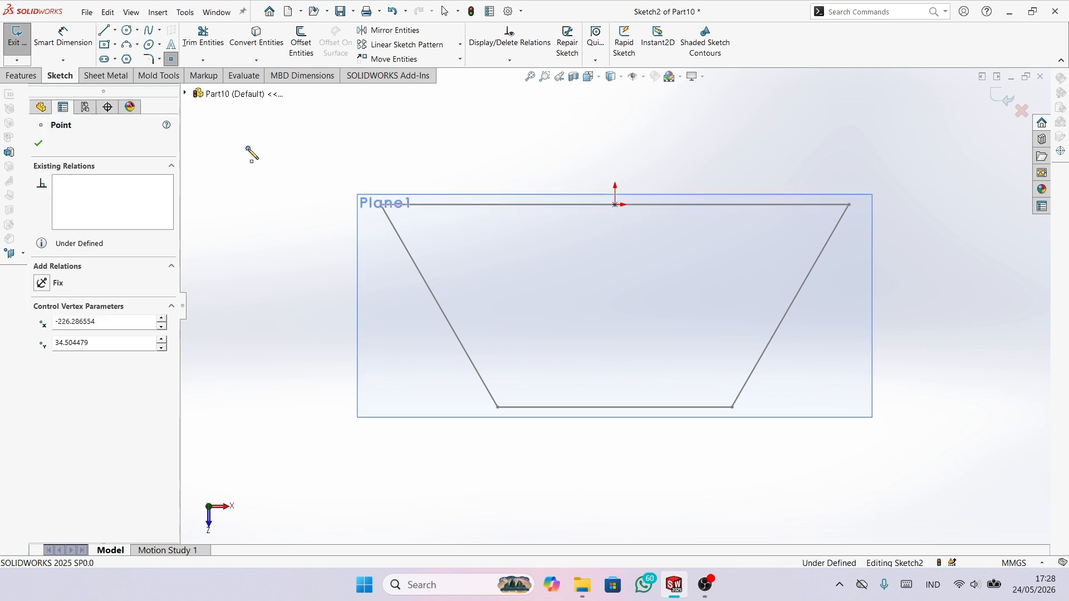
key(Escape)
key(ctrl+z)
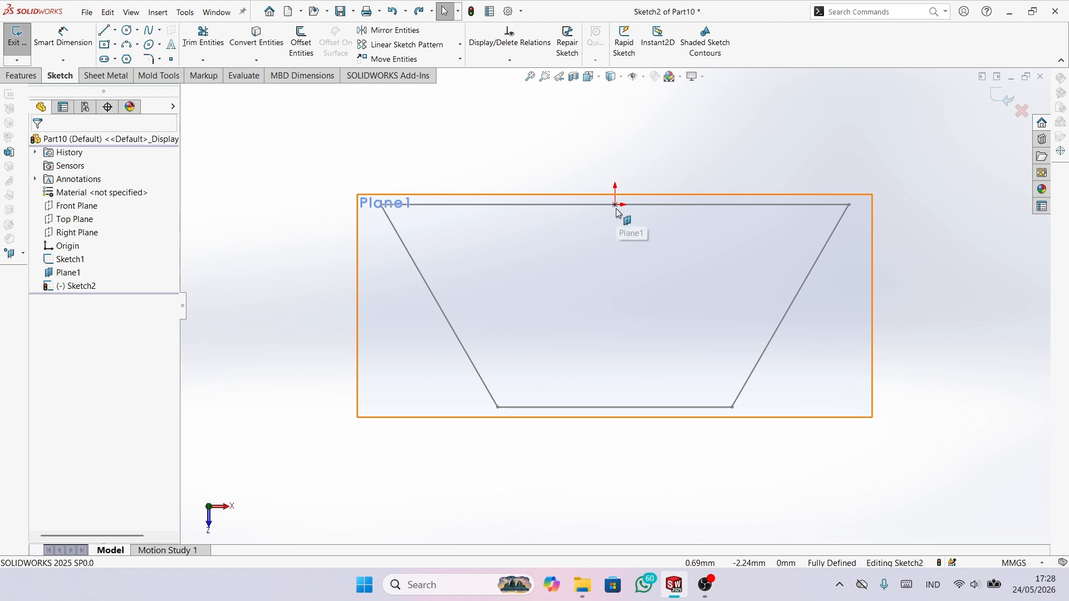
click(16, 38)
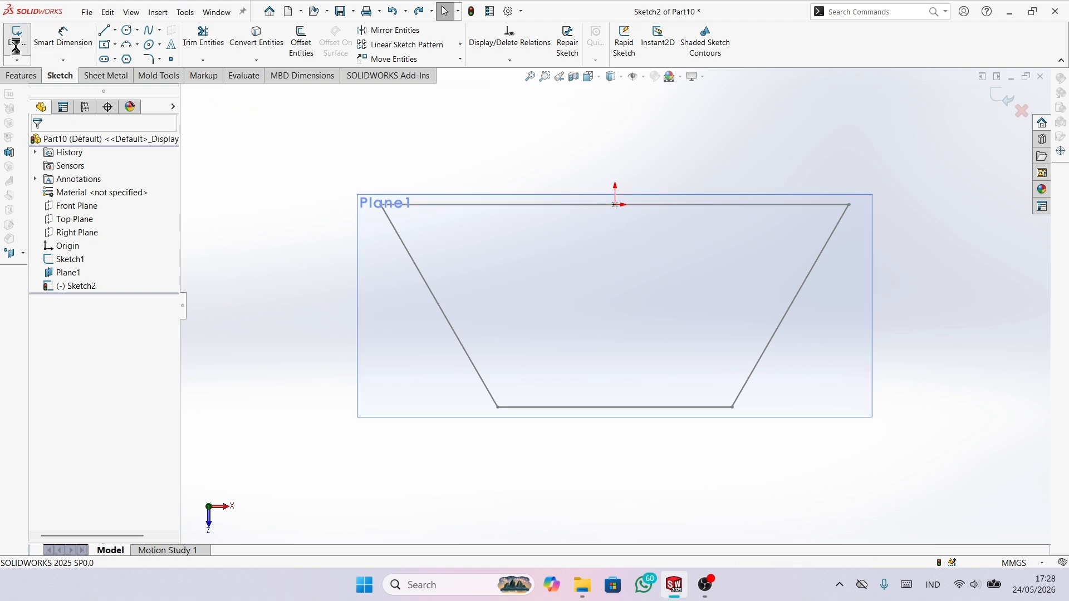
click(290, 155)
Loft a solid from the trapezoid sketch to the point on the offset plane.
mouse_move(586, 464)
middle_down()
mouse_move(648, 489)
mouse_move(645, 426)
middle_up()
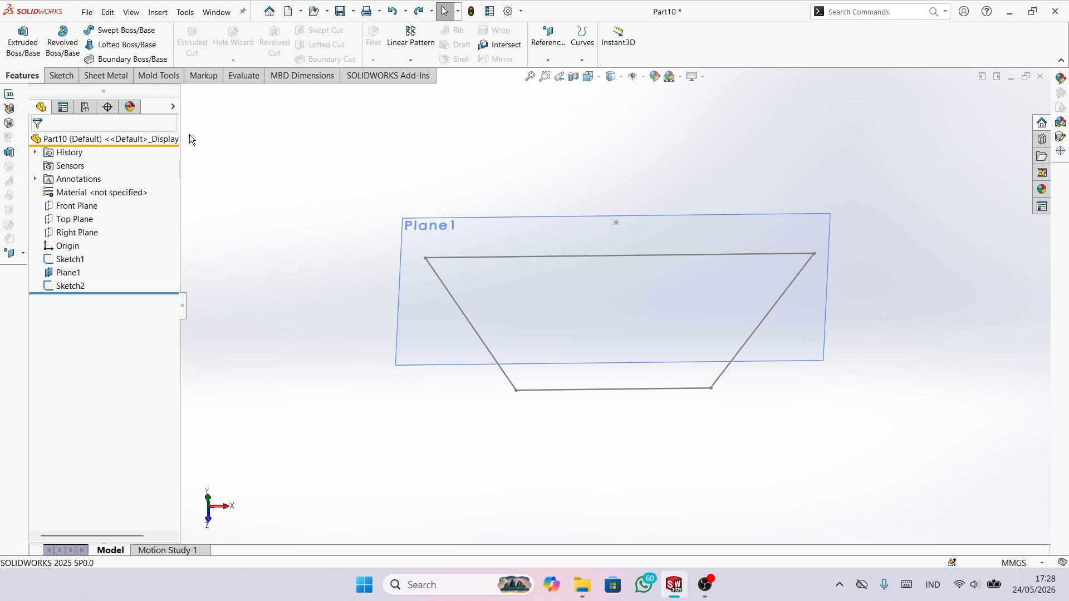
click(142, 46)
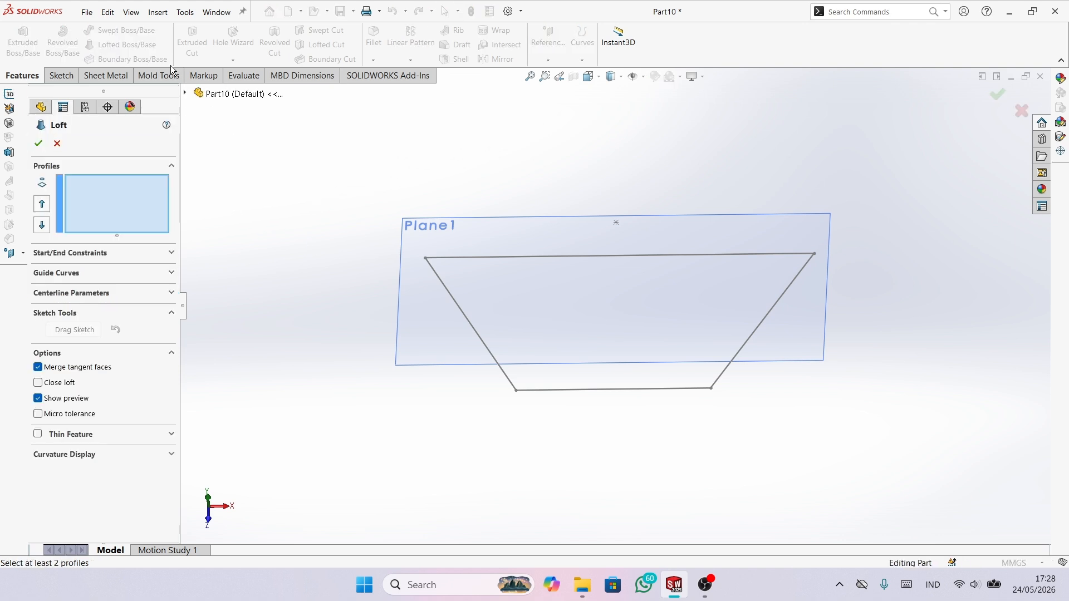
mouse_move(463, 400)
middle_down()
mouse_move(632, 458)
mouse_move(610, 376)
mouse_move(503, 467)
mouse_move(555, 438)
middle_up()
click(556, 367)
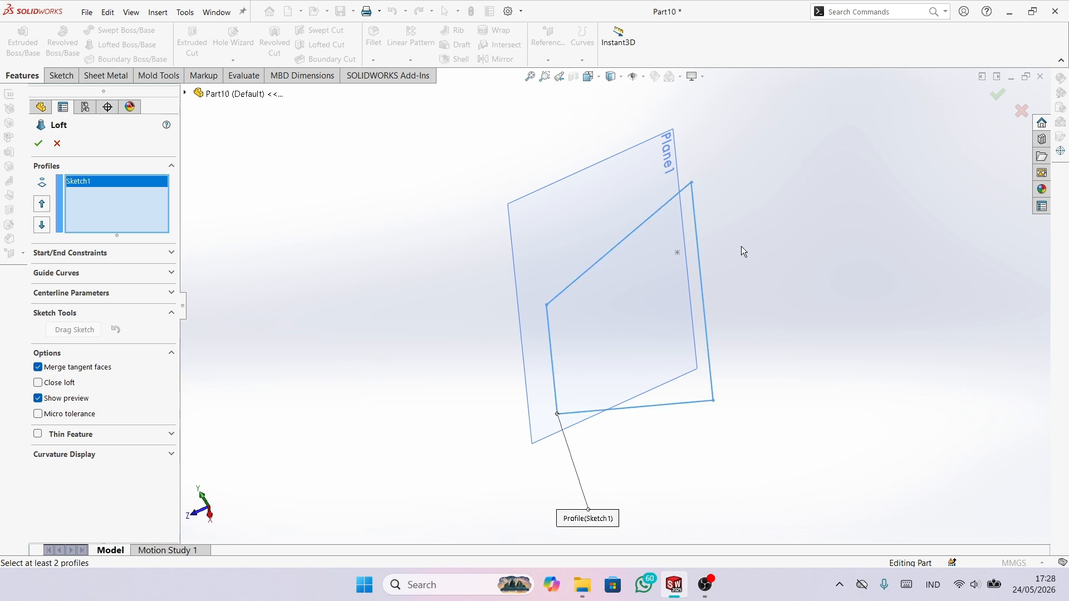
mouse_move(740, 246)
middle_down()
mouse_move(679, 291)
mouse_move(698, 227)
mouse_move(619, 271)
middle_up()
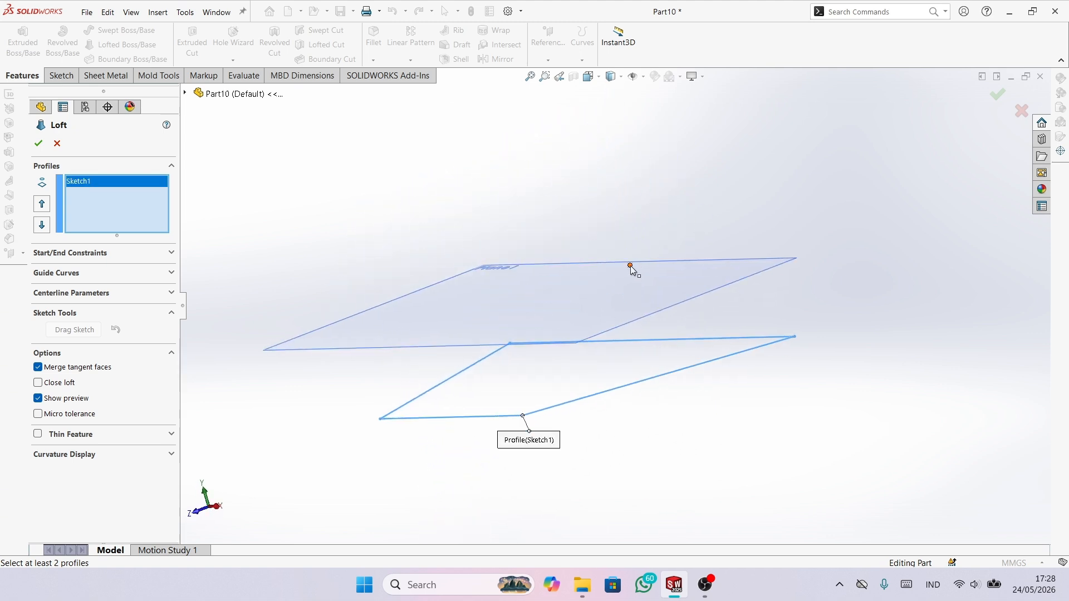
click(630, 266)
middle_drag(729, 390, 713, 449)
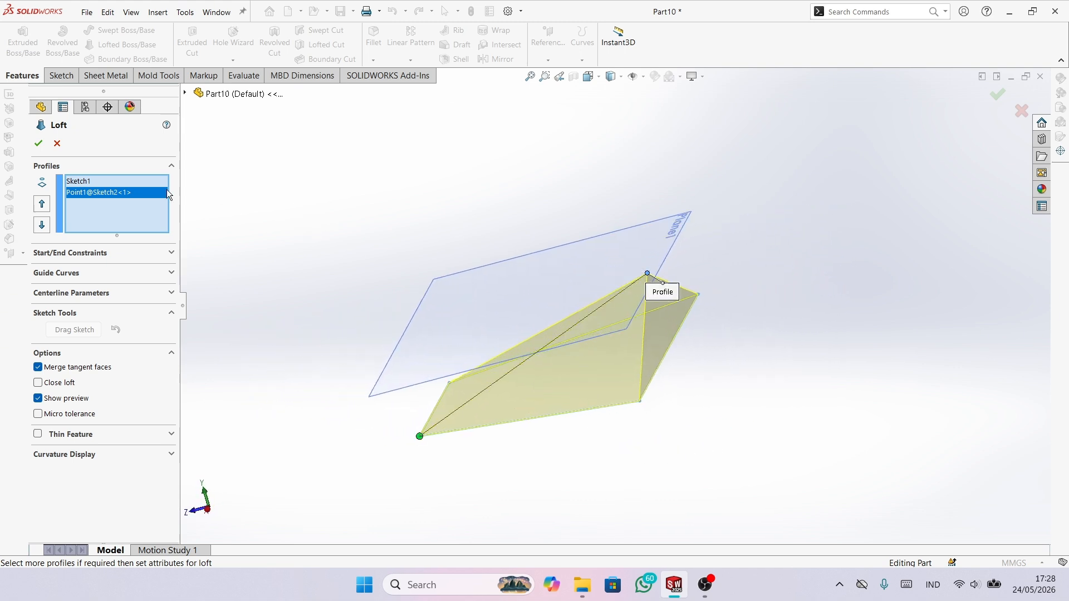
click(39, 143)
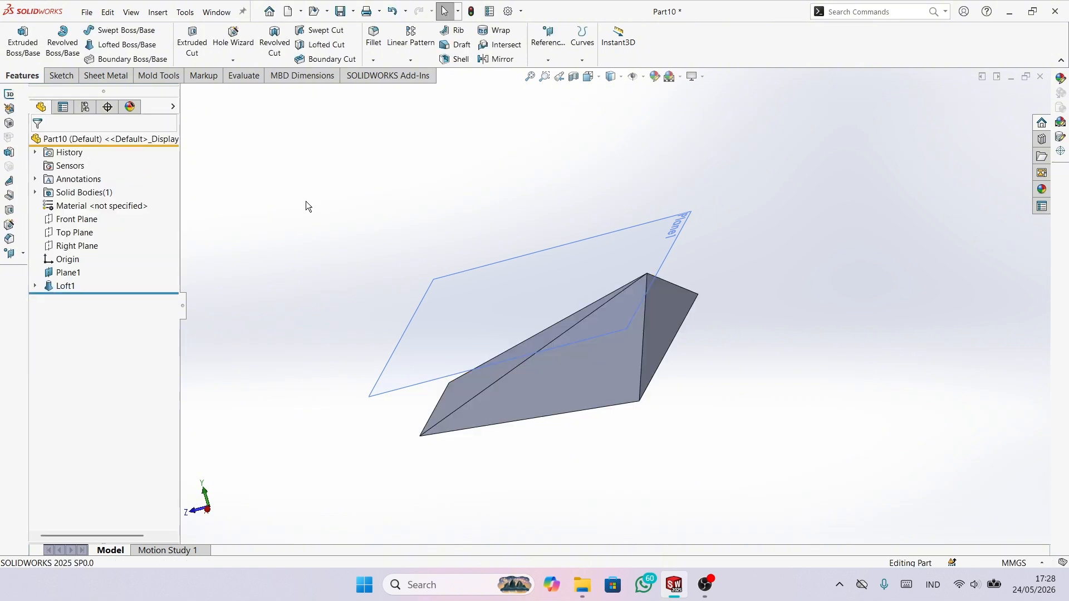
Hide the offset reference plane above the lofted body.
middle_drag(404, 270, 503, 252)
right_click(502, 245)
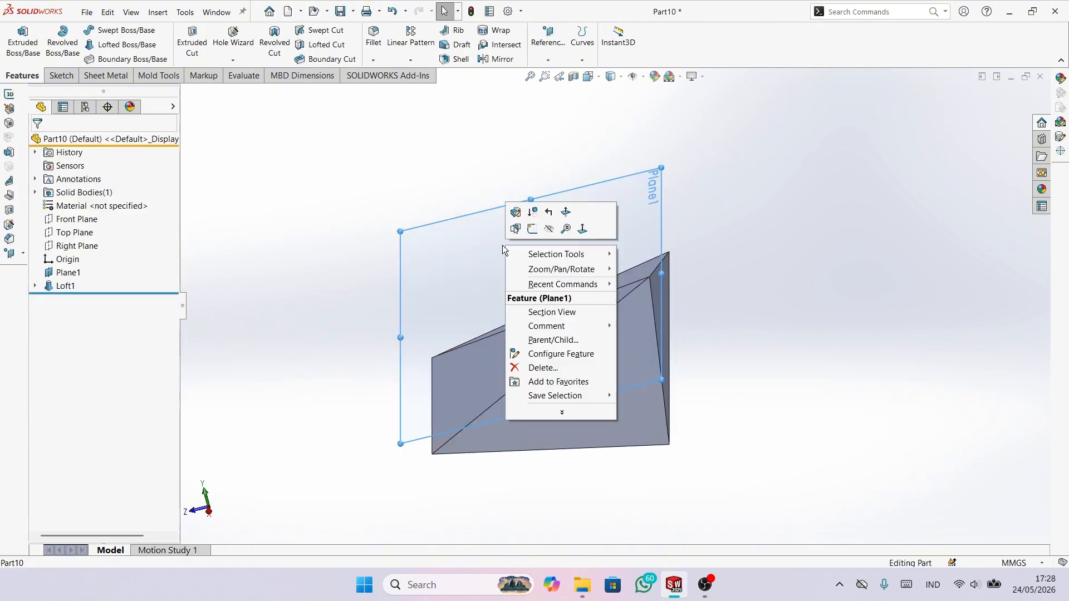
click(549, 229)
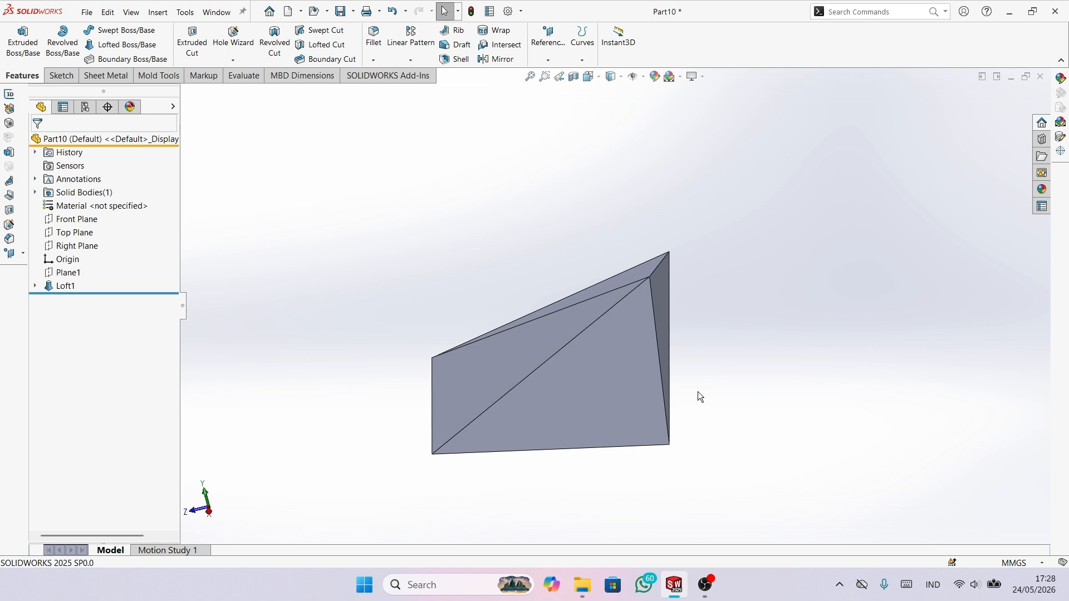
Shell the lofted body to 1.5 mm thickness, removing the vertical triangular face on the long edge and the trapezoidal base face.
middle_drag(697, 391, 692, 379)
scroll(692, 379, down, 1)
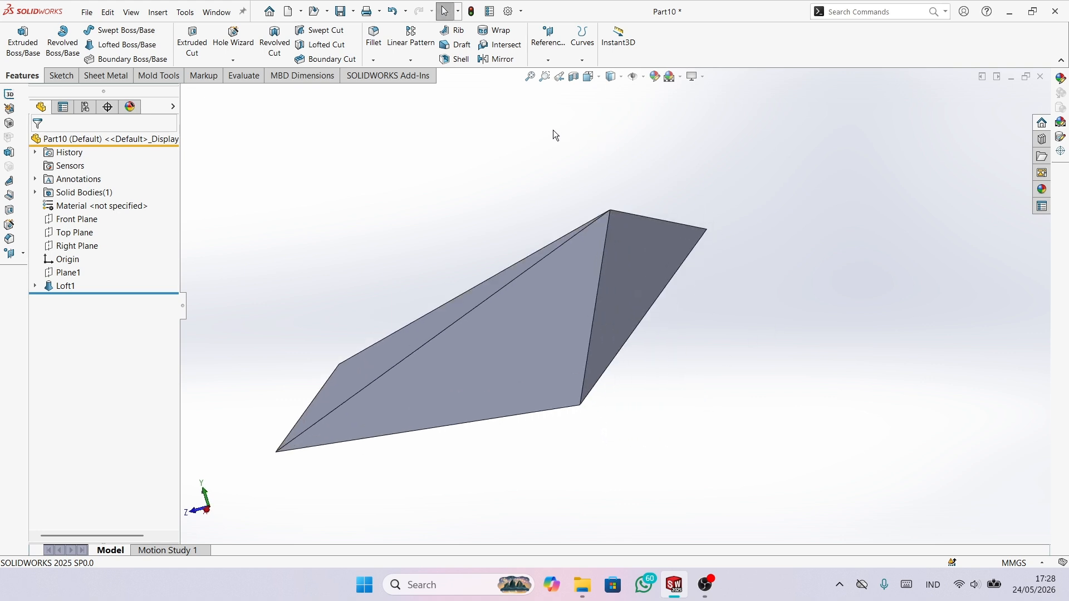
click(456, 59)
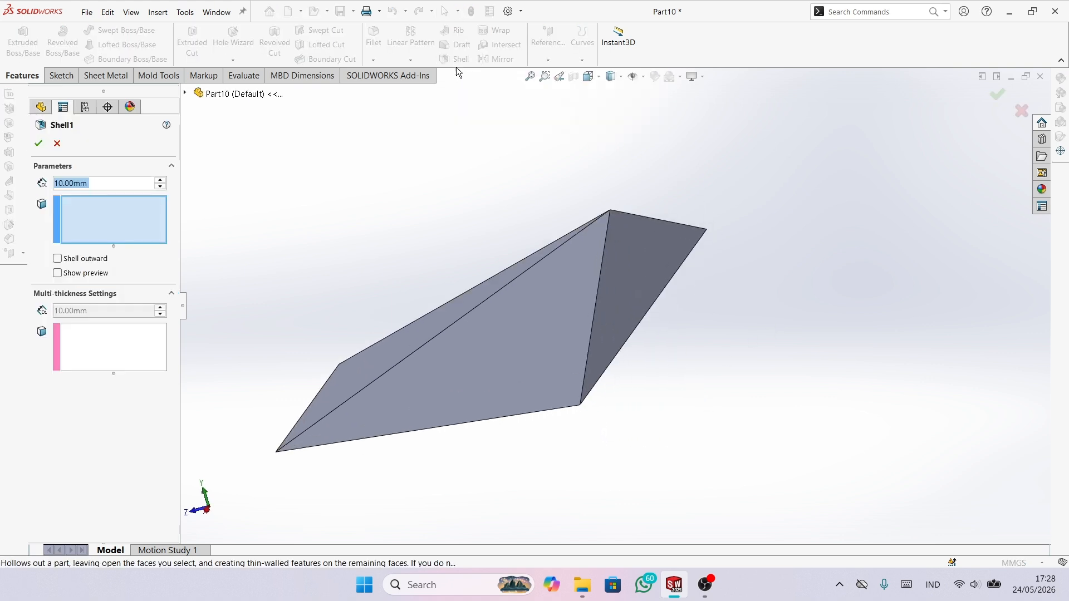
drag(114, 180, 28, 189)
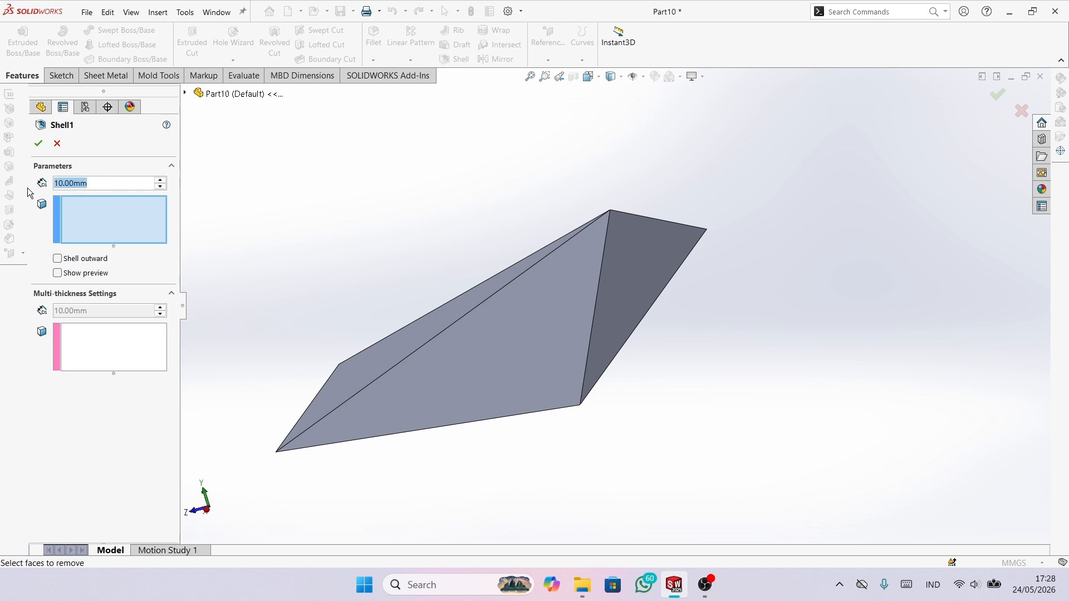
text(1.5)
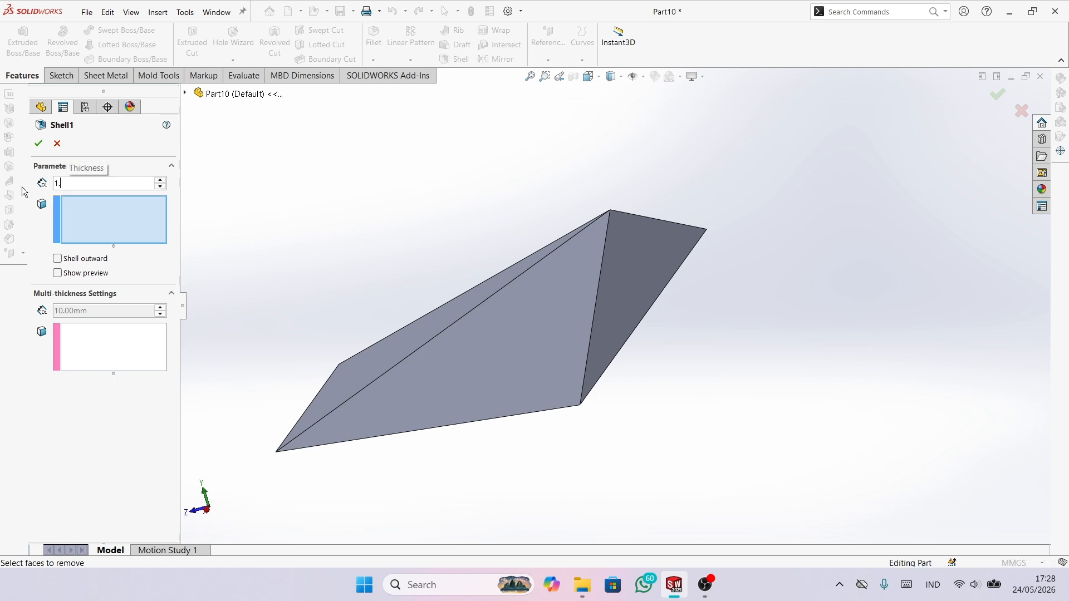
key(Return)
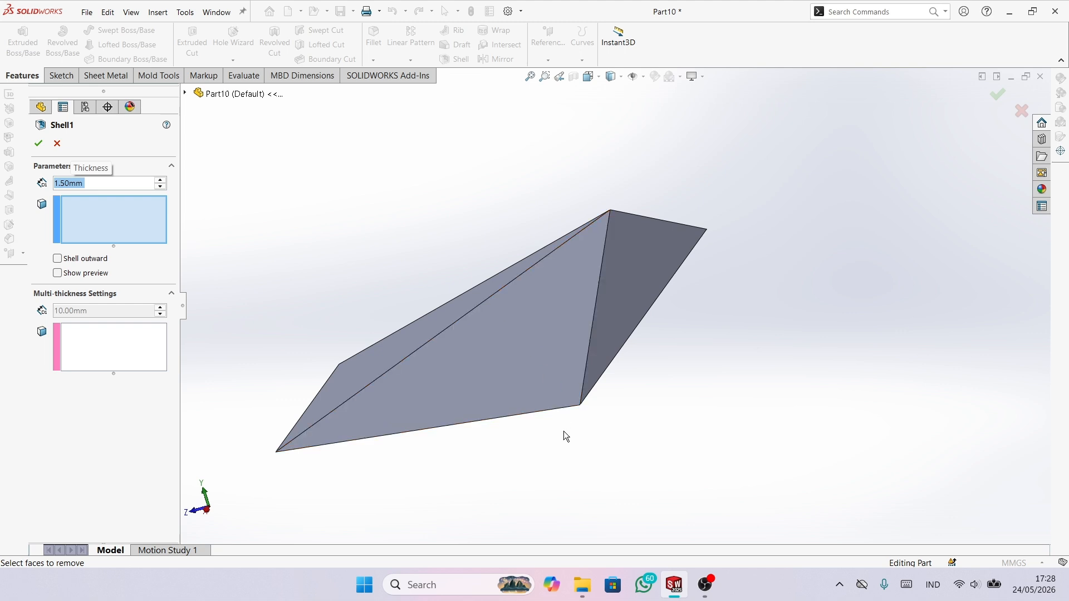
middle_drag(563, 431, 639, 417)
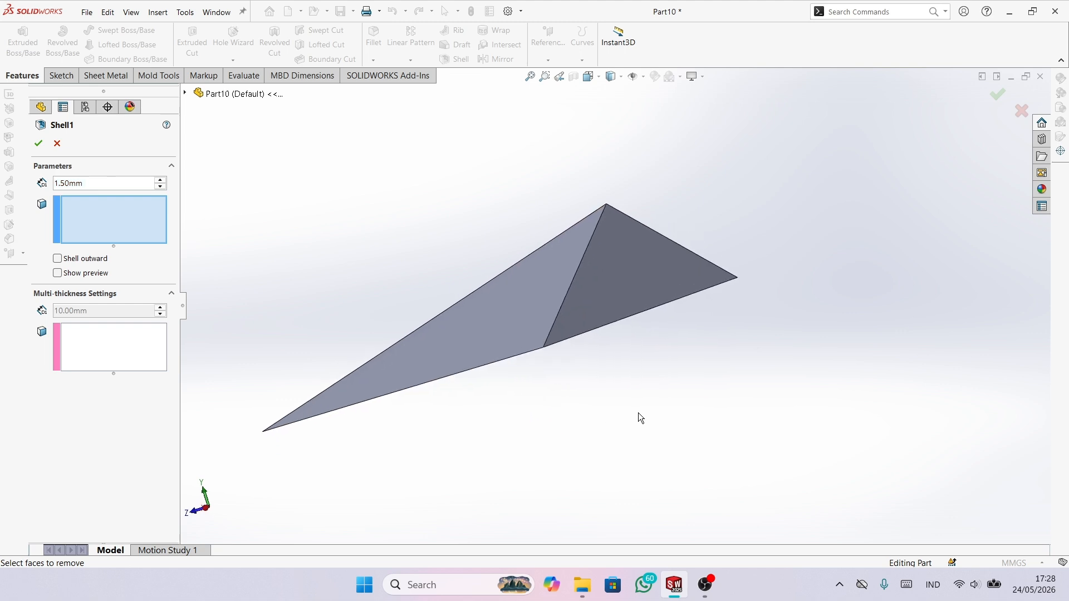
click(642, 262)
middle_drag(639, 269, 596, 415)
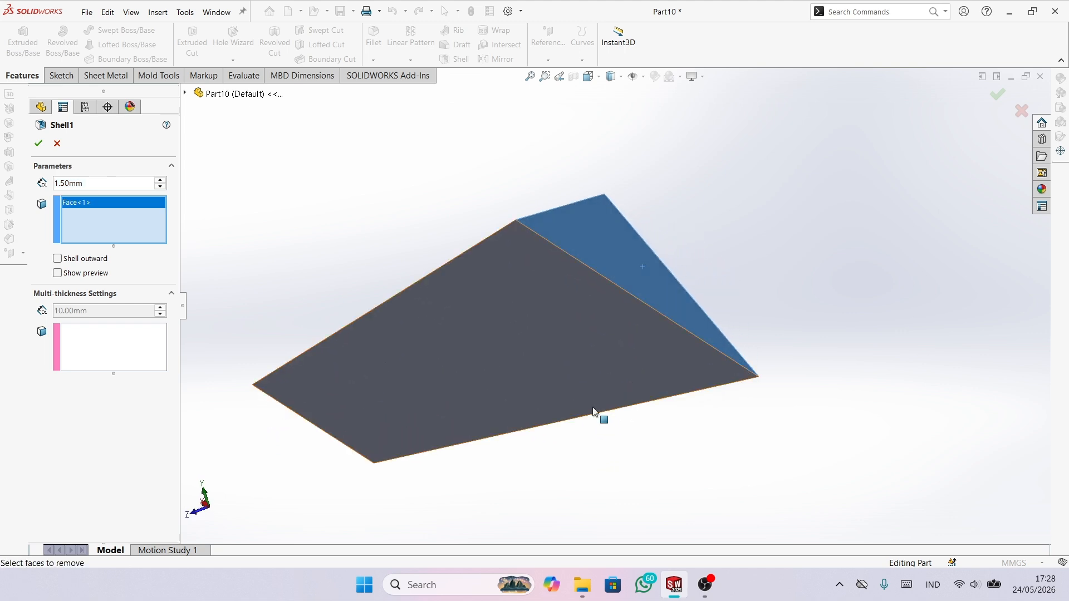
click(586, 312)
middle_drag(587, 320, 653, 495)
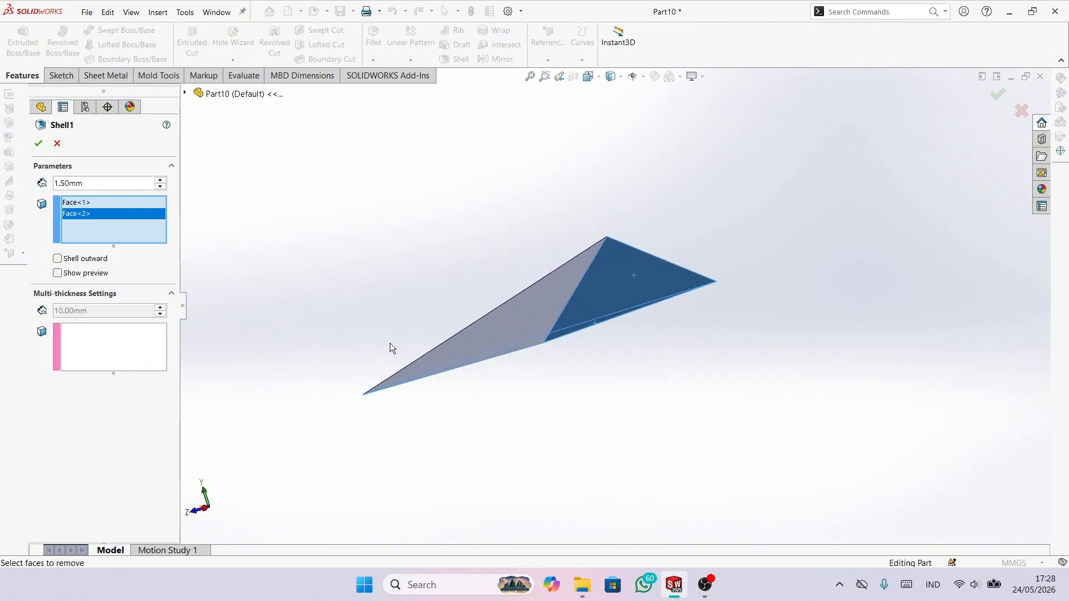
middle_drag(389, 347, 379, 290)
click(38, 143)
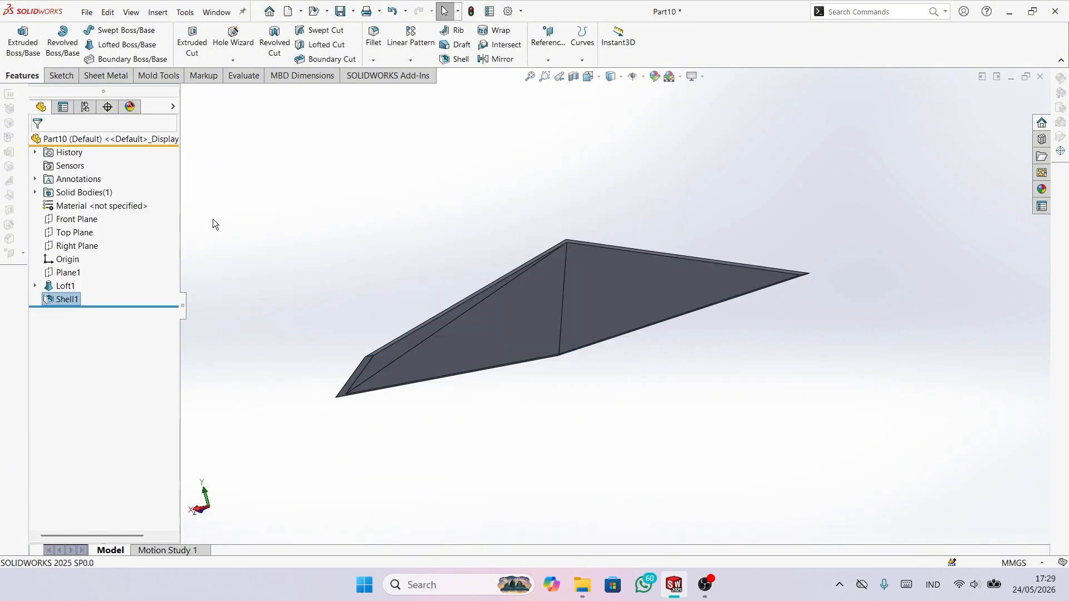
middle_drag(601, 375, 653, 423)
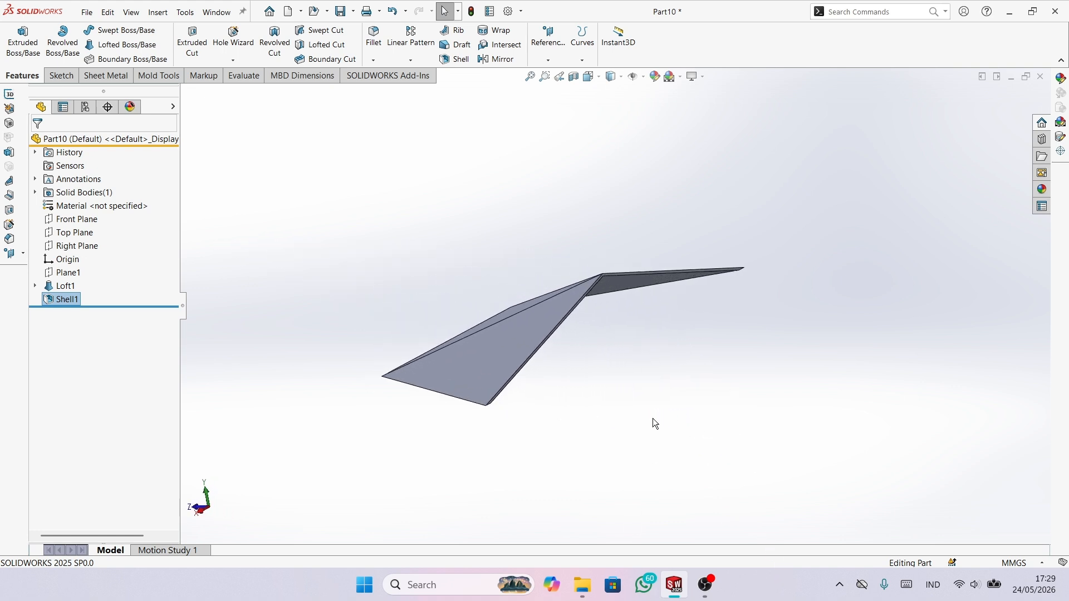
middle_drag(657, 357, 588, 340)
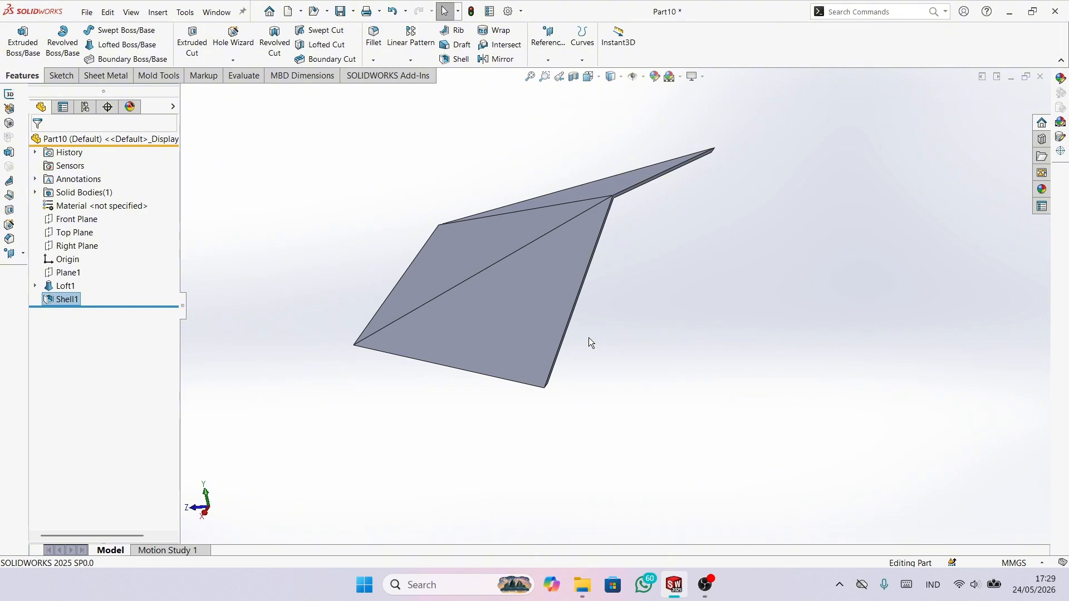